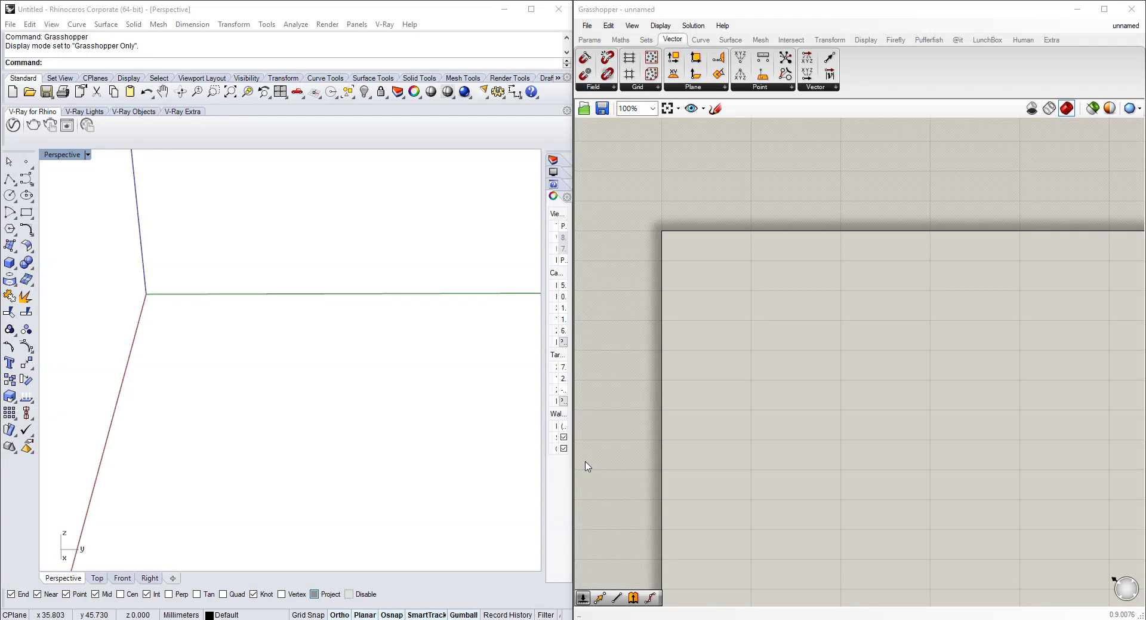
Draw a freehand rectangle on the ground plane in Rhino's perspective viewport.
{"action": "left_click", "coordinate": [639, 88]}
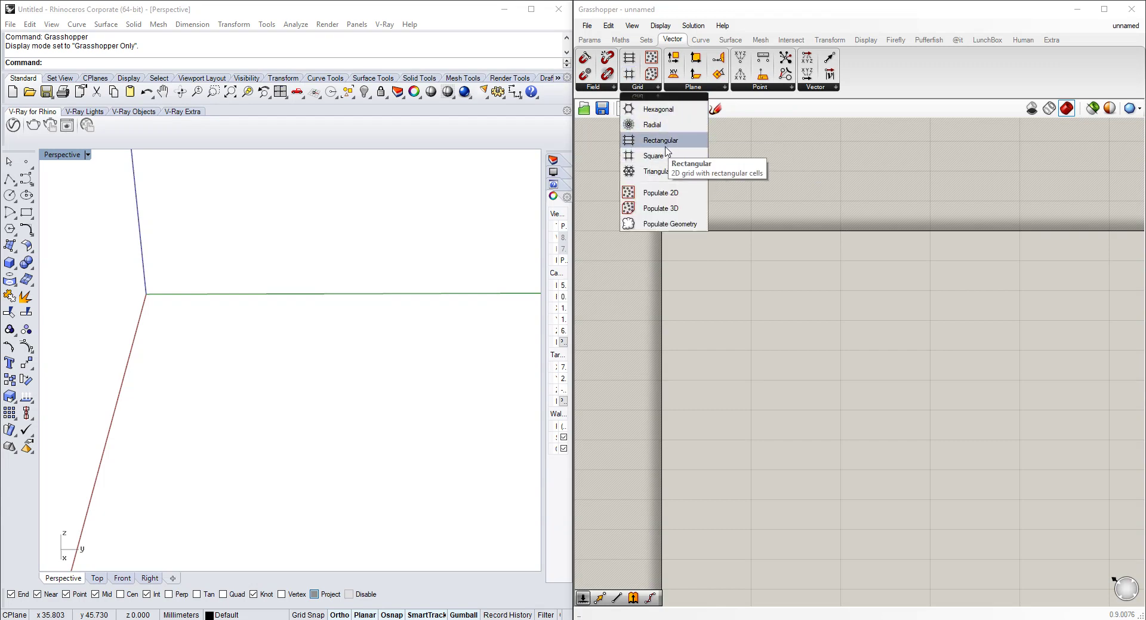
{"action": "left_click", "coordinate": [438, 293]}
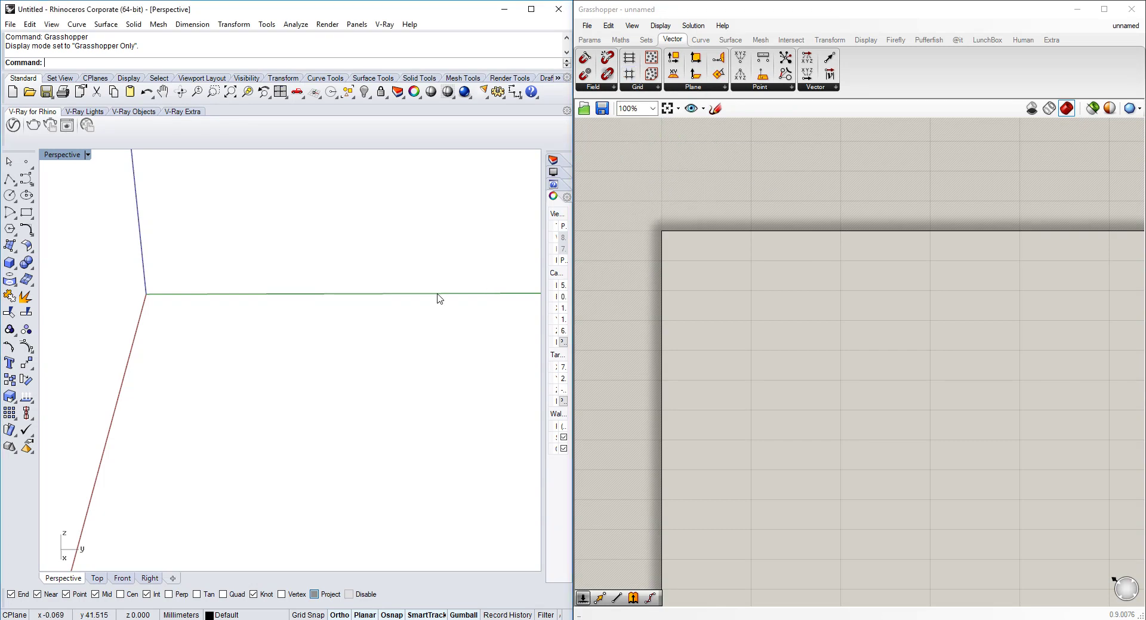
{"action": "type", "text": "rec"}
{"action": "key", "text": "Return"}
{"action": "left_click", "coordinate": [238, 306]}
{"action": "left_click", "coordinate": [383, 382]}
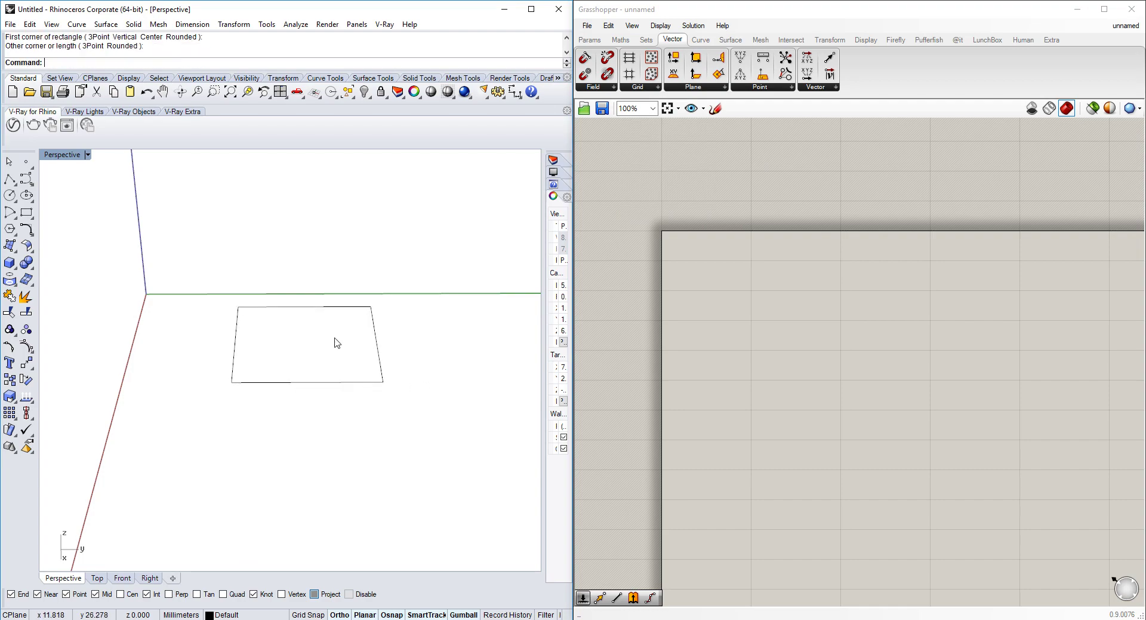
Extrude the rectangle upward into a box and place a duplicate of the box in front of it, shifted to one side.
{"action": "left_click_drag", "start_coordinate": [415, 387], "coordinate": [374, 362]}
{"action": "type", "text": "ext"}
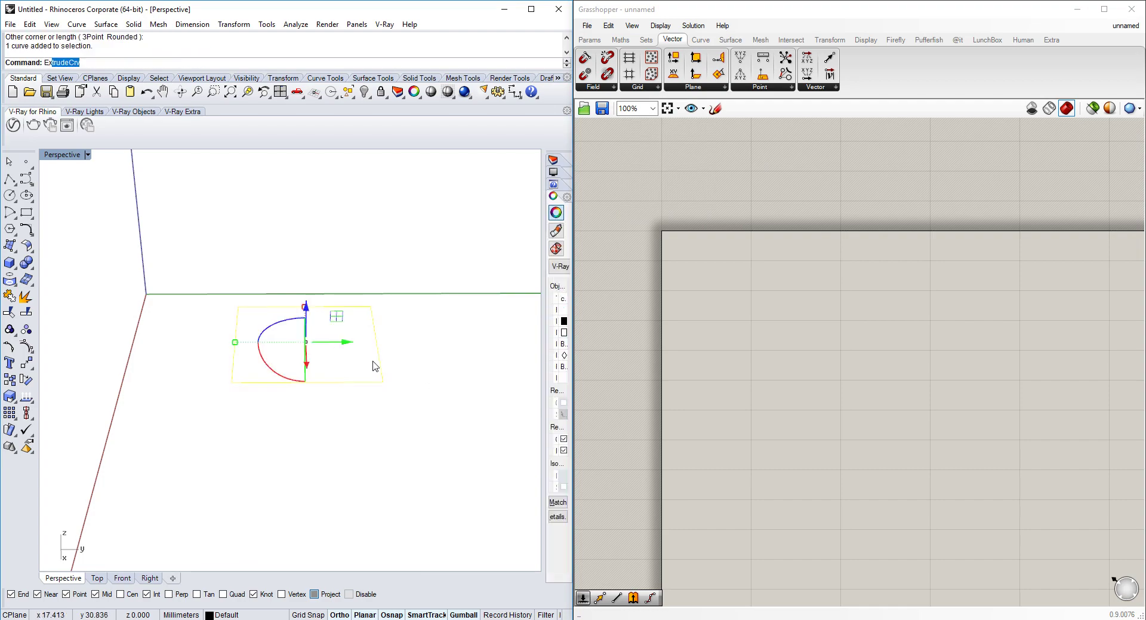
{"action": "key", "text": "Return"}
{"action": "left_click", "coordinate": [394, 288]}
{"action": "left_click", "coordinate": [394, 292]}
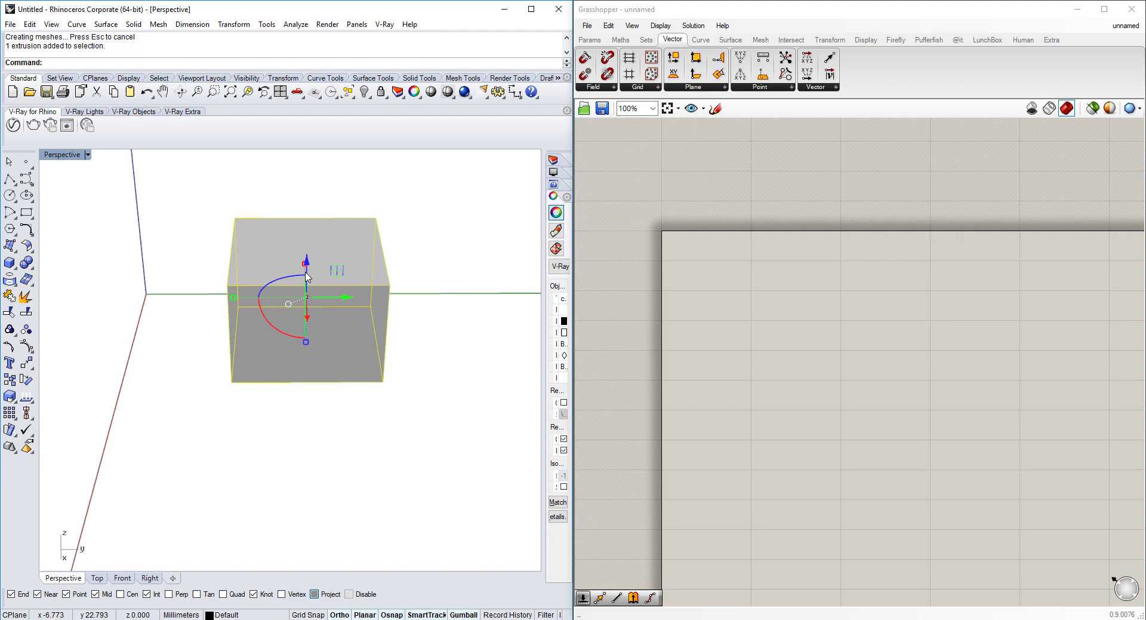
{"action": "left_click_drag", "start_coordinate": [336, 300], "coordinate": [160, 401]}
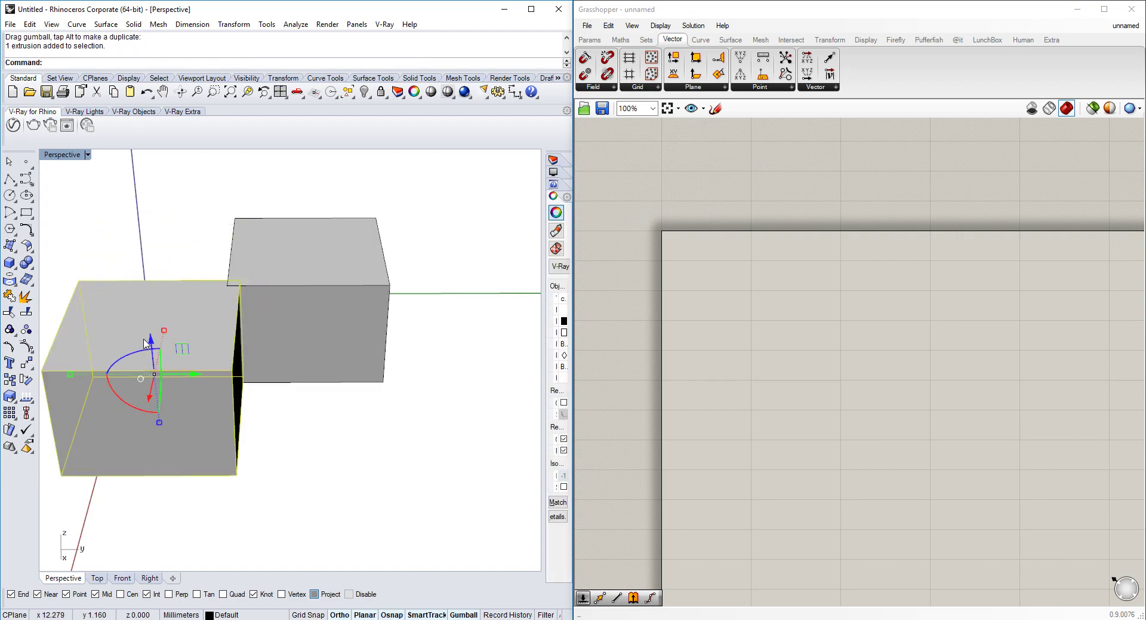
{"action": "left_click_drag", "start_coordinate": [151, 340], "coordinate": [153, 367]}
Set the display color of the duplicated front box to yellow and of the original box to blue.
{"action": "left_click", "coordinate": [308, 404]}
{"action": "left_click", "coordinate": [238, 402]}
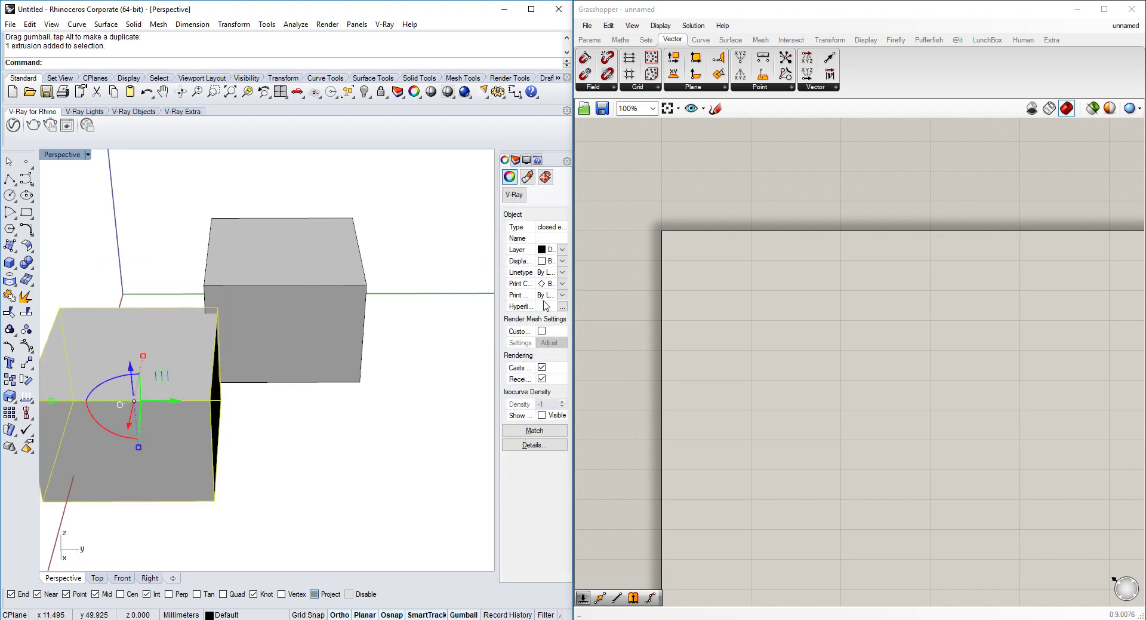
{"action": "left_click", "coordinate": [562, 249]}
{"action": "left_click", "coordinate": [561, 261]}
{"action": "left_click", "coordinate": [562, 261]}
{"action": "left_click", "coordinate": [555, 315]}
{"action": "left_click", "coordinate": [329, 289]}
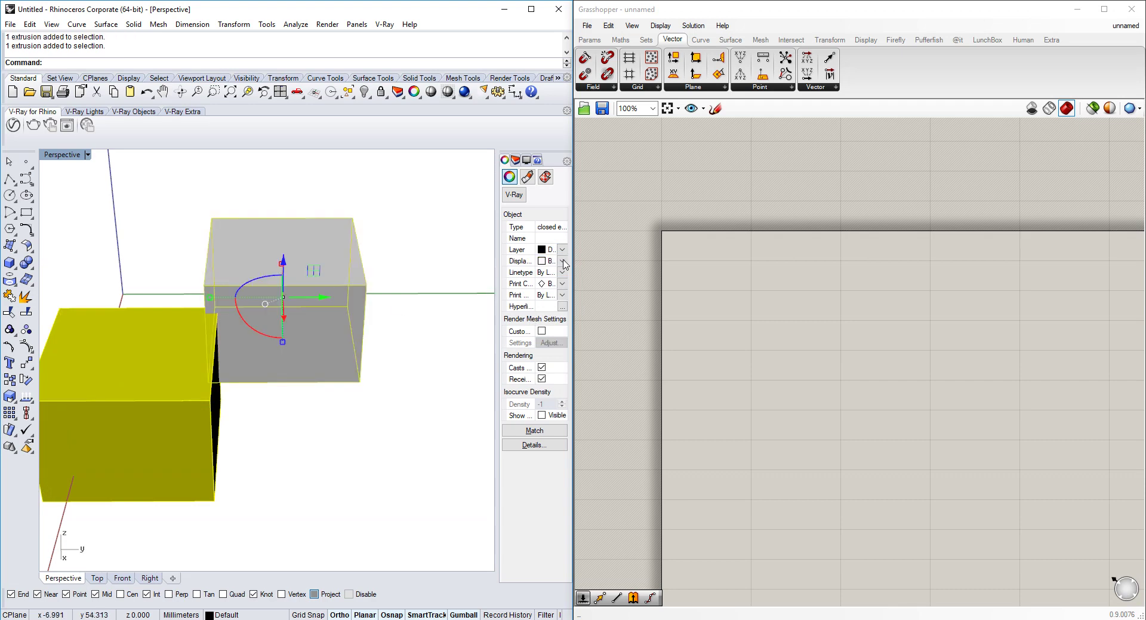
{"action": "left_click", "coordinate": [563, 261]}
{"action": "left_click", "coordinate": [555, 345]}
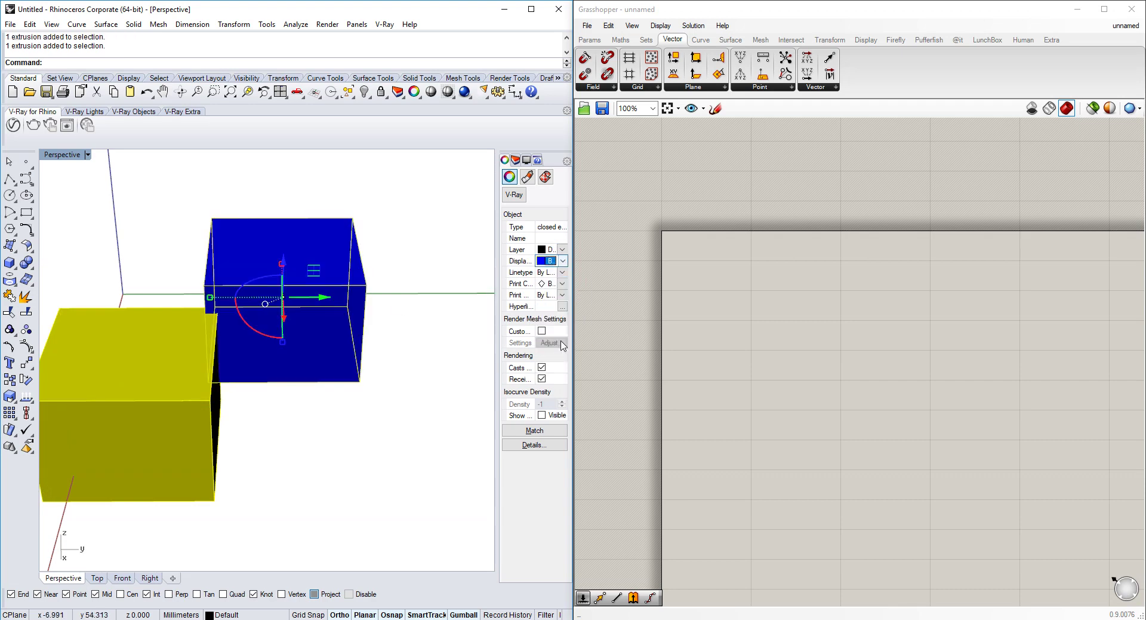
Copy both boxes and their base rectangle to nine scattered places around the originals.
{"action": "left_click", "coordinate": [369, 439]}
{"action": "key", "text": "ctrl+a"}
{"action": "scroll", "coordinate": [189, 453], "scroll_direction": "down", "scroll_amount": 8}
{"action": "type", "text": "c"}
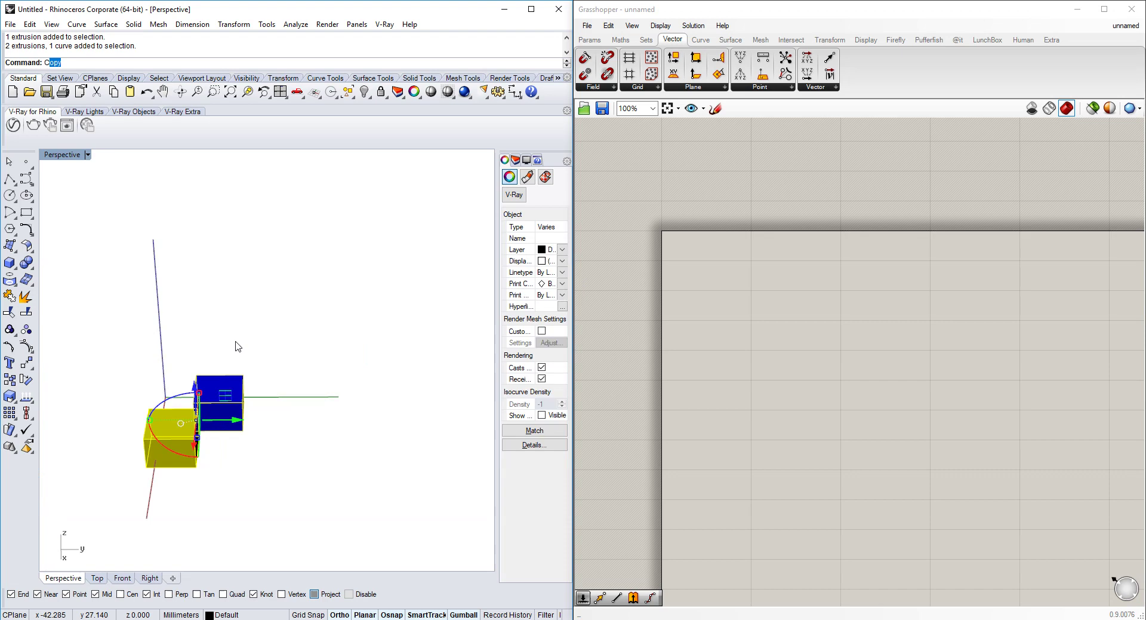
{"action": "key", "text": "Return"}
{"action": "left_click", "coordinate": [224, 339]}
{"action": "left_click", "coordinate": [273, 366]}
{"action": "left_click", "coordinate": [328, 396]}
{"action": "left_click", "coordinate": [410, 317]}
{"action": "left_click", "coordinate": [349, 275]}
{"action": "left_click", "coordinate": [344, 277]}
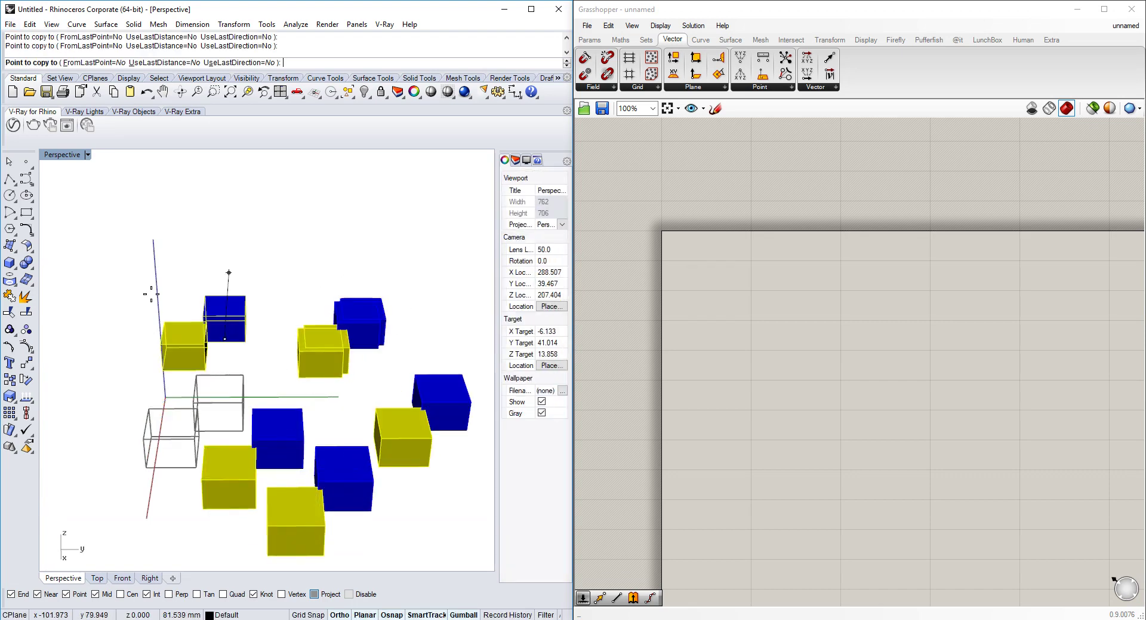
{"action": "left_click", "coordinate": [138, 292], "text": "shift"}
{"action": "left_click", "coordinate": [92, 369], "text": "shift"}
{"action": "left_click", "coordinate": [222, 388], "text": "shift"}
{"action": "left_click", "coordinate": [304, 359], "text": "shift"}
{"action": "key", "text": "Escape"}
{"action": "key", "text": "Escape"}
Delete all the boxes and curves from the Rhino model.
{"action": "scroll", "coordinate": [286, 375], "scroll_direction": "up", "scroll_amount": 5}
{"action": "right_click_drag", "start_coordinate": [259, 412], "coordinate": [293, 356]}
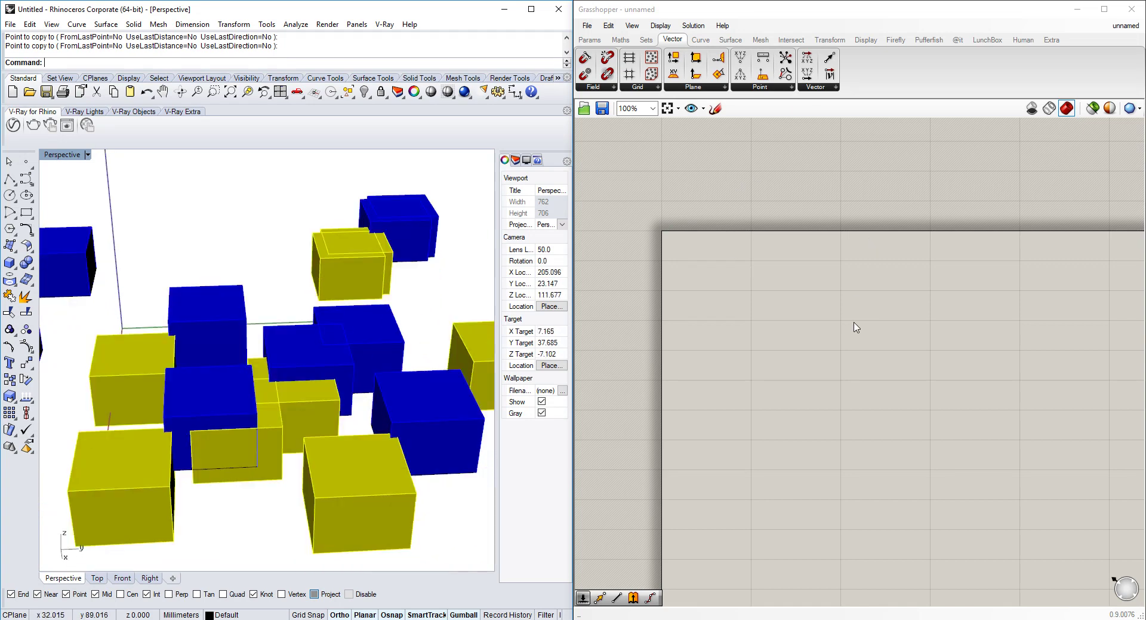
{"action": "left_click", "coordinate": [1024, 39]}
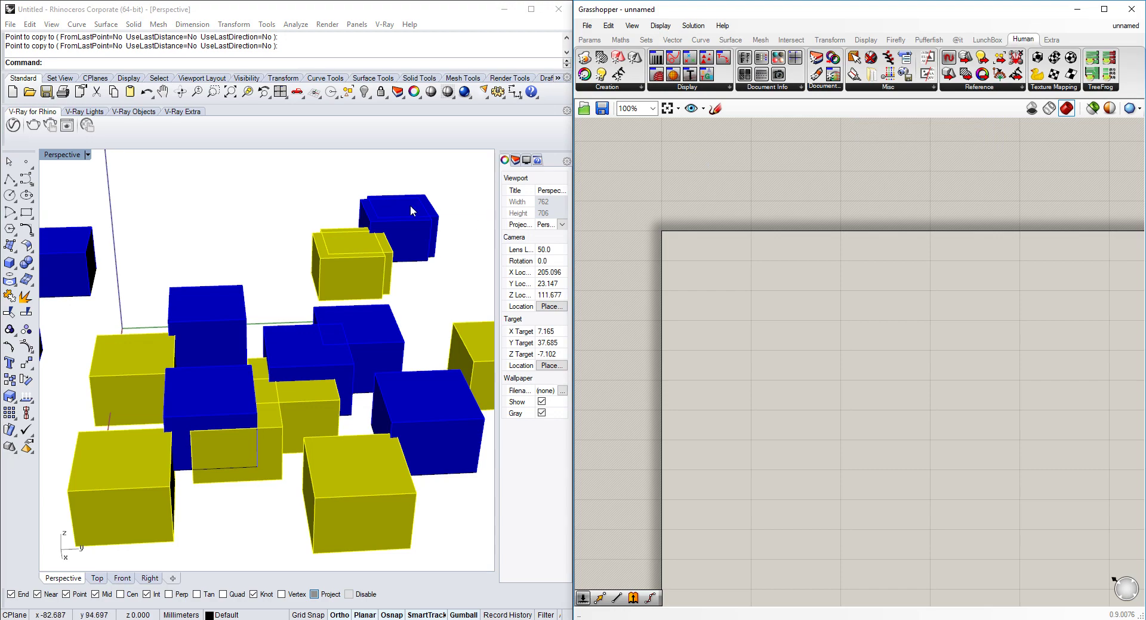
{"action": "scroll", "coordinate": [396, 217], "scroll_direction": "down", "scroll_amount": 5}
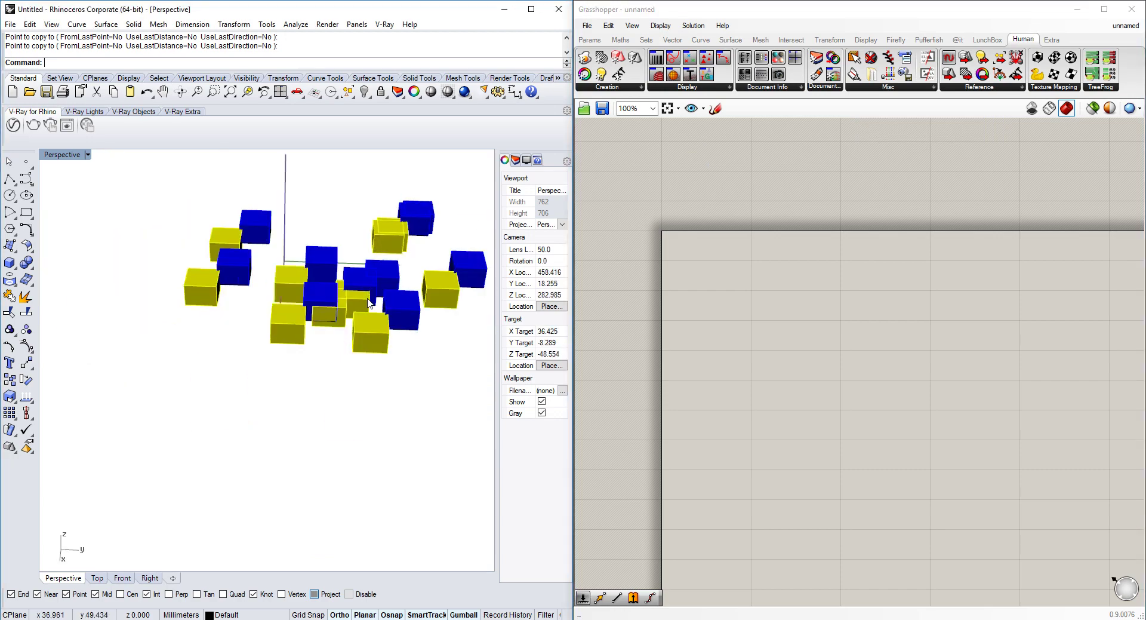
{"action": "right_click_drag", "start_coordinate": [367, 298], "coordinate": [315, 385], "text": "shift"}
{"action": "left_click_drag", "start_coordinate": [128, 529], "coordinate": [126, 530]}
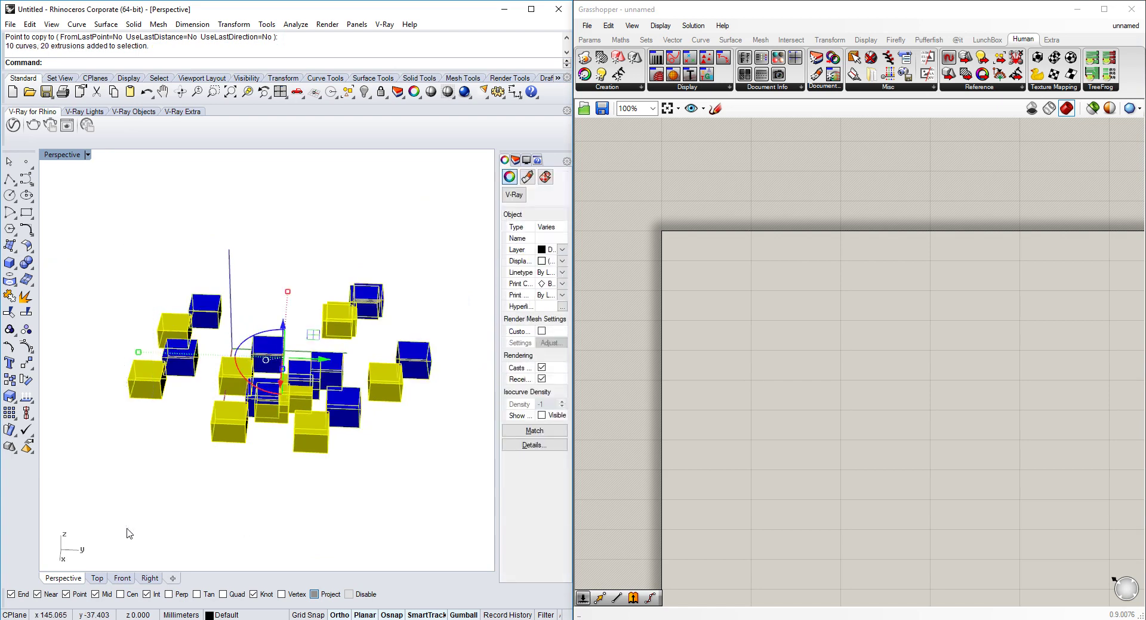
{"action": "key", "text": "Delete"}
Place a Rectangular grid component on the Grasshopper canvas.
{"action": "scroll", "coordinate": [302, 379], "scroll_direction": "up", "scroll_amount": 4}
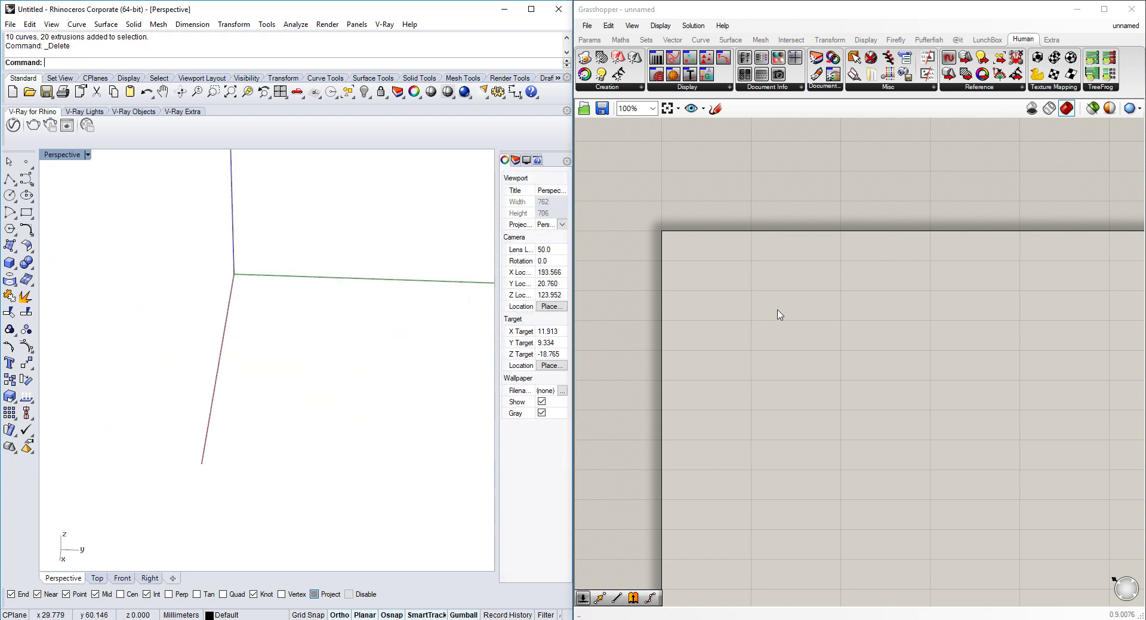
{"action": "scroll", "coordinate": [778, 313], "scroll_direction": "up", "scroll_amount": 2}
{"action": "left_click", "coordinate": [644, 41]}
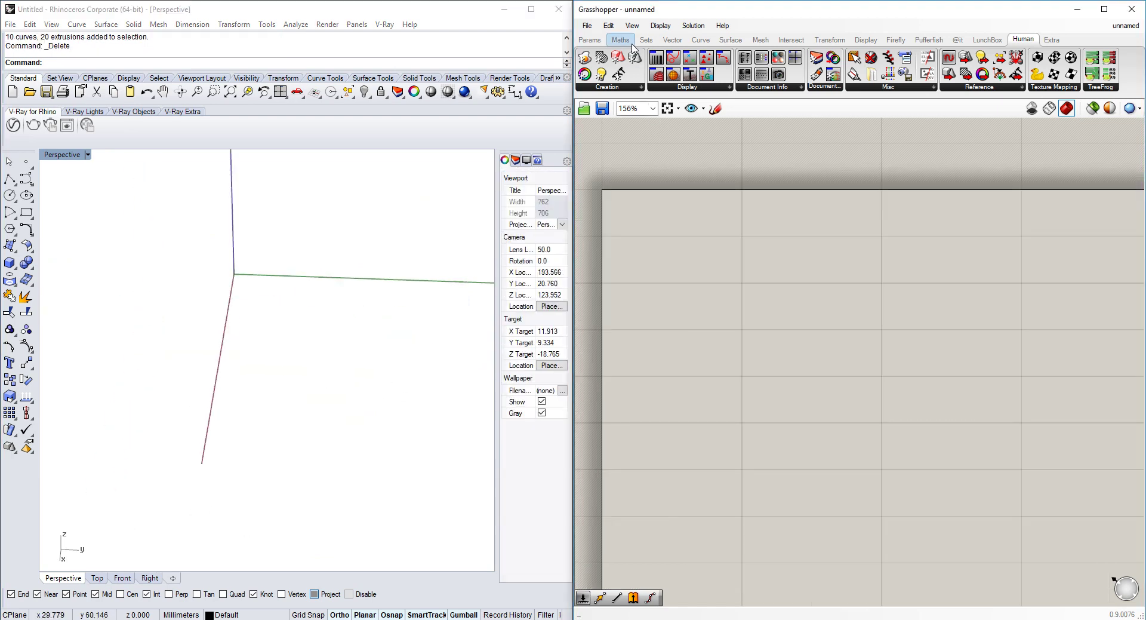
{"action": "left_click", "coordinate": [672, 40]}
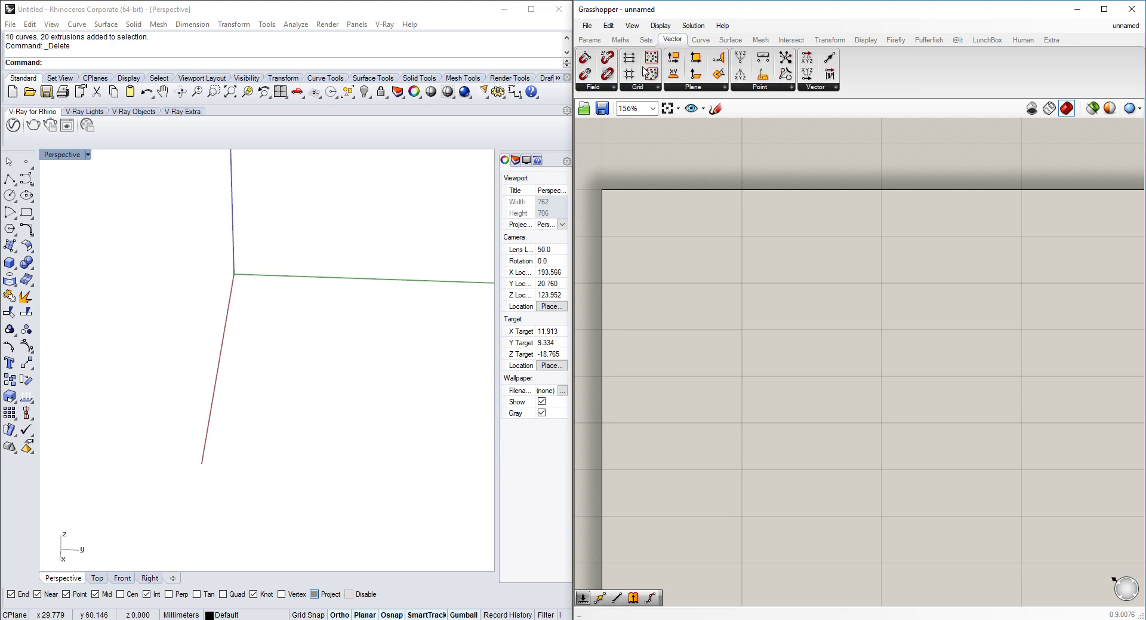
{"action": "left_click", "coordinate": [640, 96]}
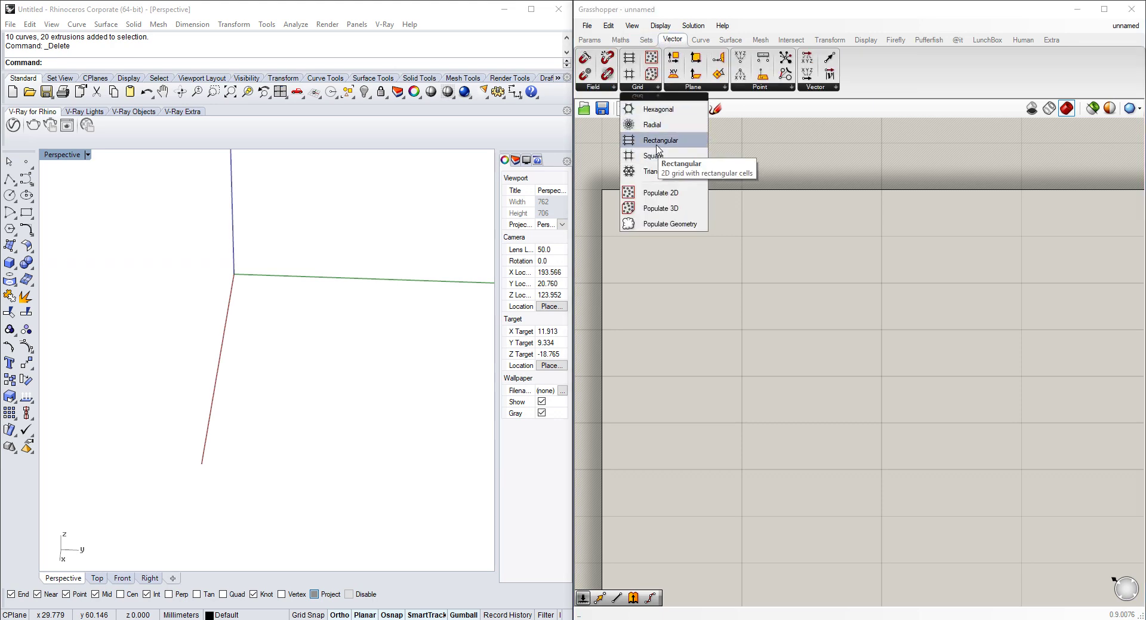
{"action": "left_click_drag", "start_coordinate": [650, 142], "coordinate": [751, 267]}
{"action": "right_click_drag", "start_coordinate": [201, 316], "coordinate": [260, 306]}
{"action": "left_click_drag", "start_coordinate": [758, 271], "coordinate": [838, 281]}
Add a number slider set to 11 and feed it into the grid's Size X, Size Y, Extent X and Extent Y.
{"action": "double_click", "coordinate": [662, 289]}
{"action": "type", "text": "11"}
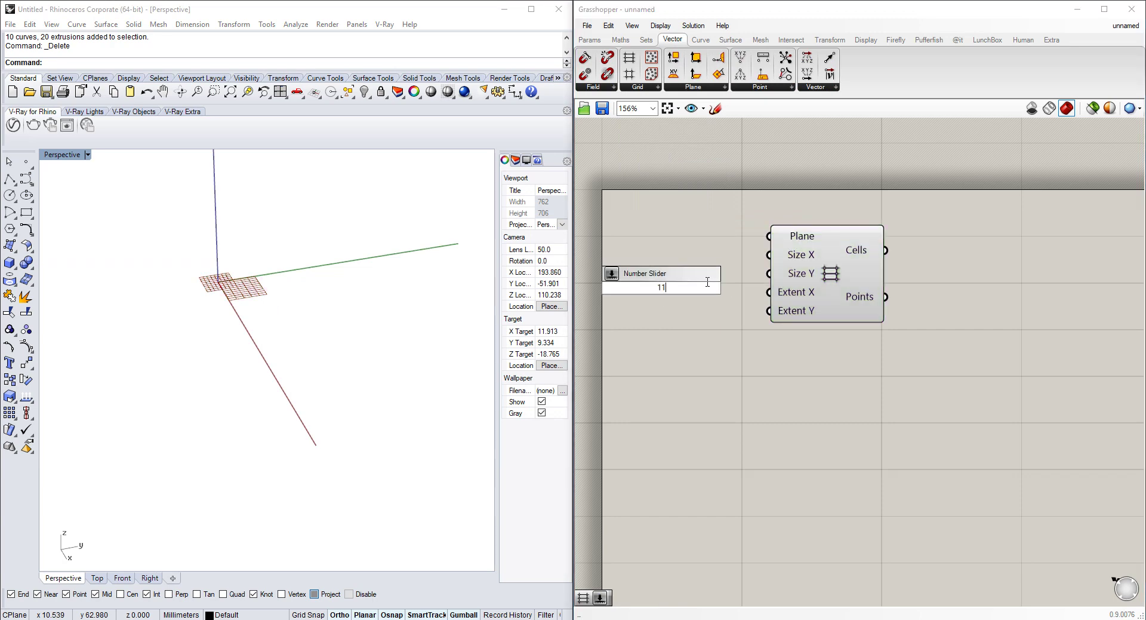
{"action": "key", "text": "Return"}
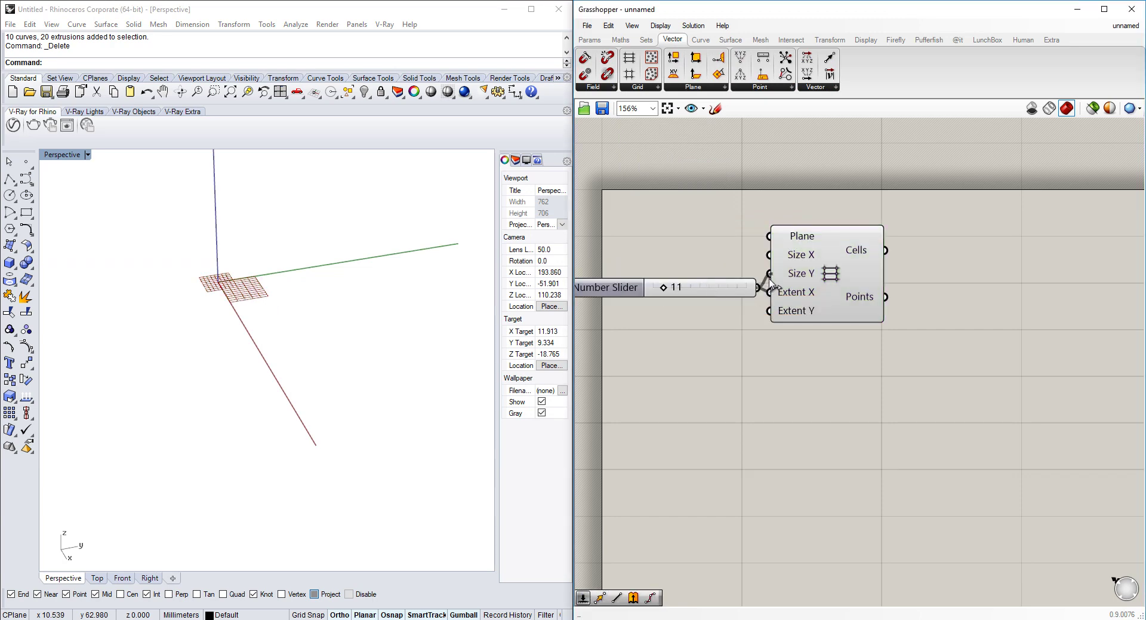
{"action": "left_click_drag", "start_coordinate": [772, 281], "coordinate": [770, 310]}
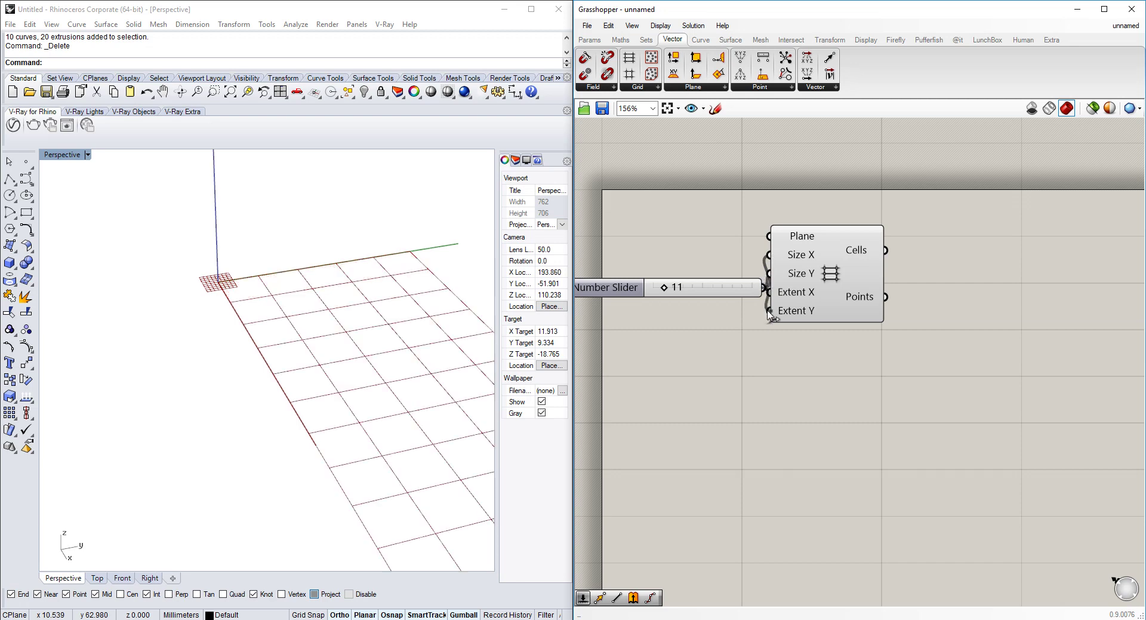
{"action": "scroll", "coordinate": [342, 307], "scroll_direction": "down", "scroll_amount": 6}
{"action": "right_click_drag", "start_coordinate": [323, 315], "coordinate": [223, 306]}
{"action": "scroll", "coordinate": [277, 314], "scroll_direction": "up", "scroll_amount": 4}
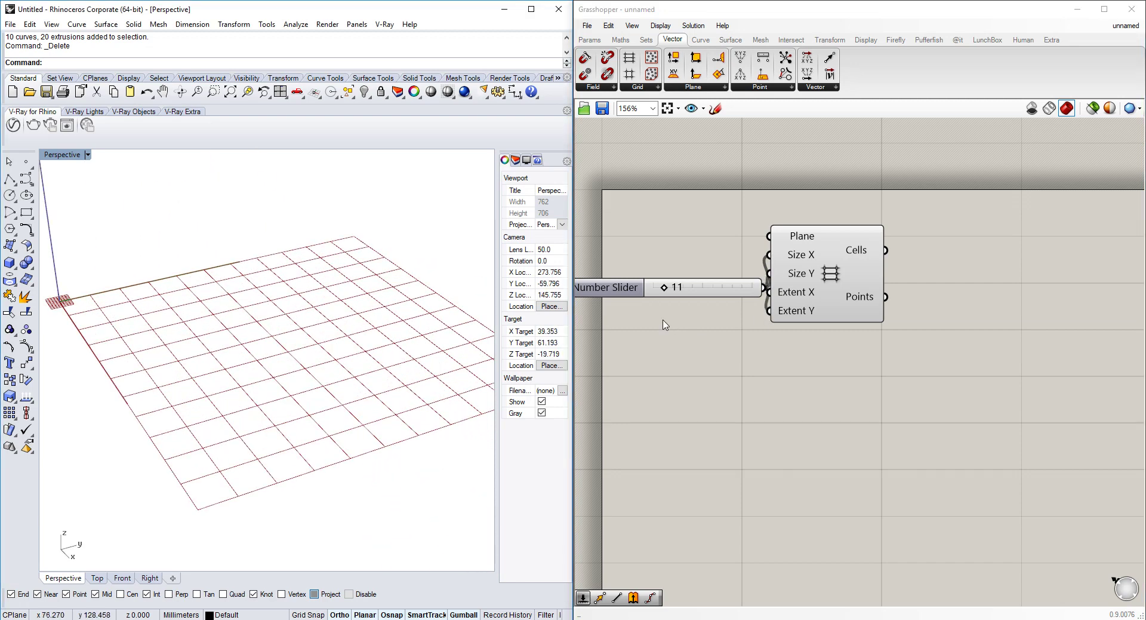
Add an Extrude component and connect the grid's Cells output to its Base input.
{"action": "right_click_drag", "start_coordinate": [969, 338], "coordinate": [910, 341]}
{"action": "double_click", "coordinate": [909, 342]}
{"action": "type", "text": "extrude"}
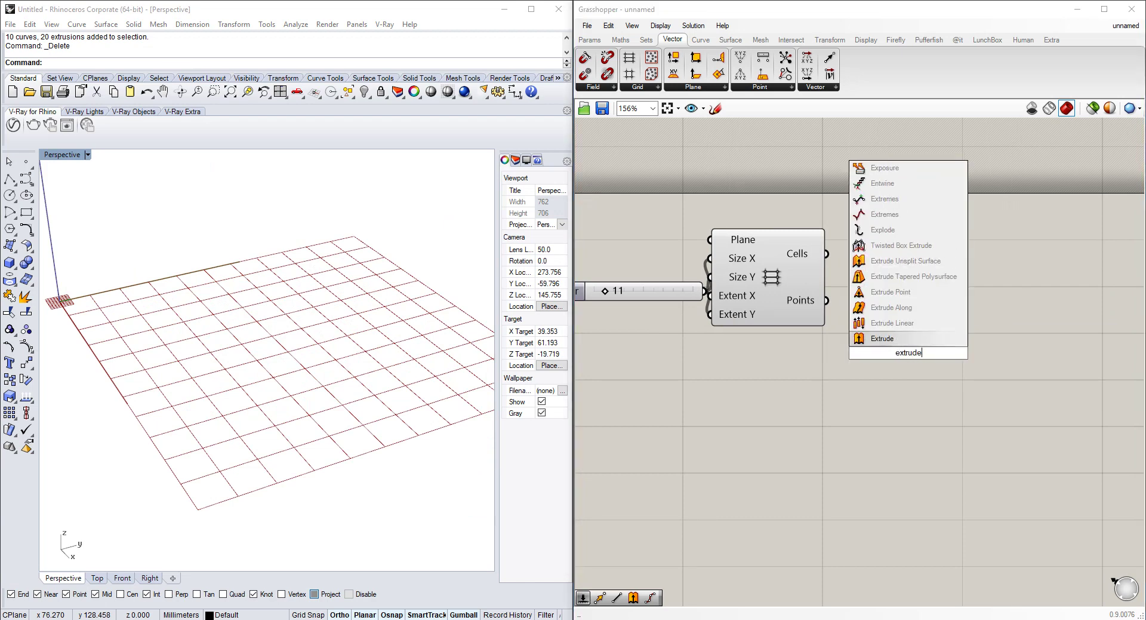
{"action": "key", "text": "Return"}
{"action": "left_click_drag", "start_coordinate": [827, 254], "coordinate": [883, 344]}
Add a Center Box component below the grid component.
{"action": "double_click", "coordinate": [743, 417]}
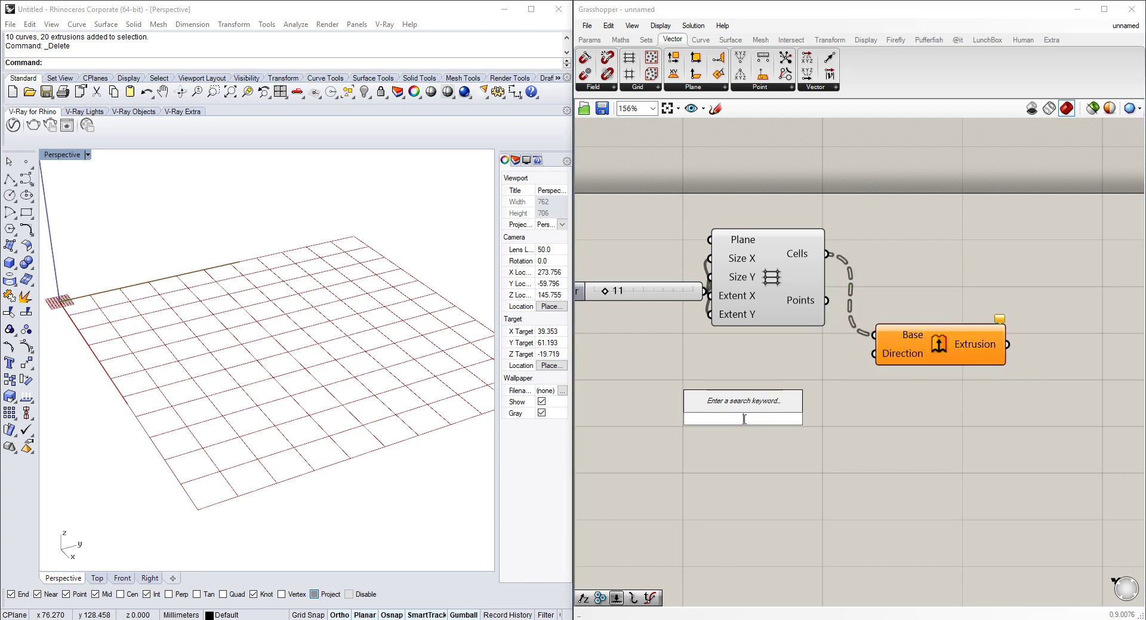
{"action": "type", "text": "box"}
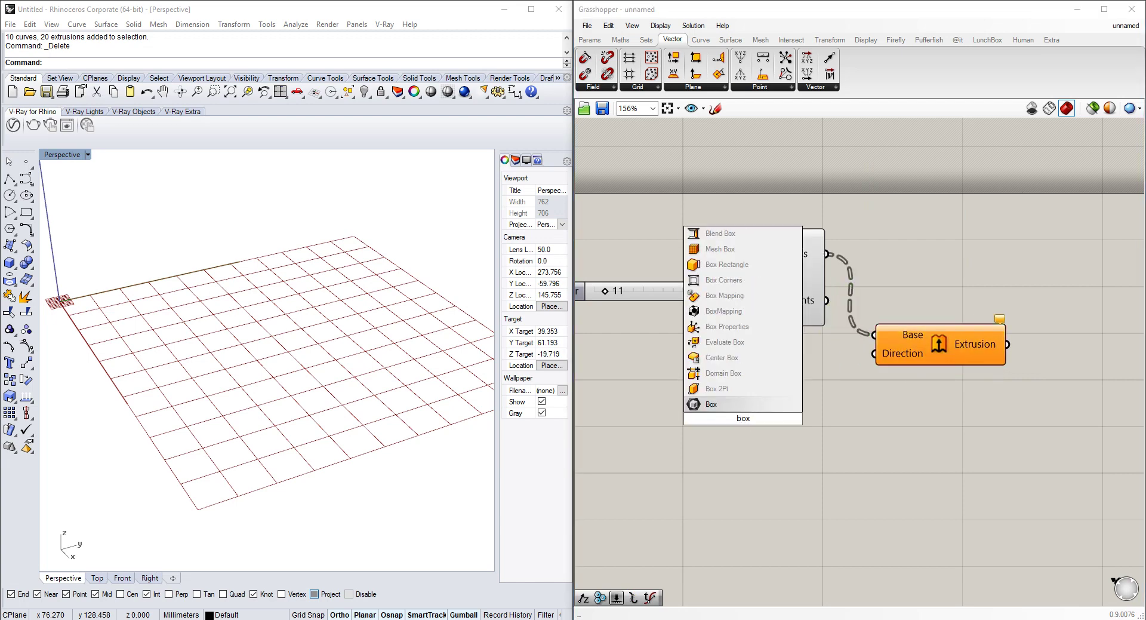
{"action": "left_click", "coordinate": [735, 361]}
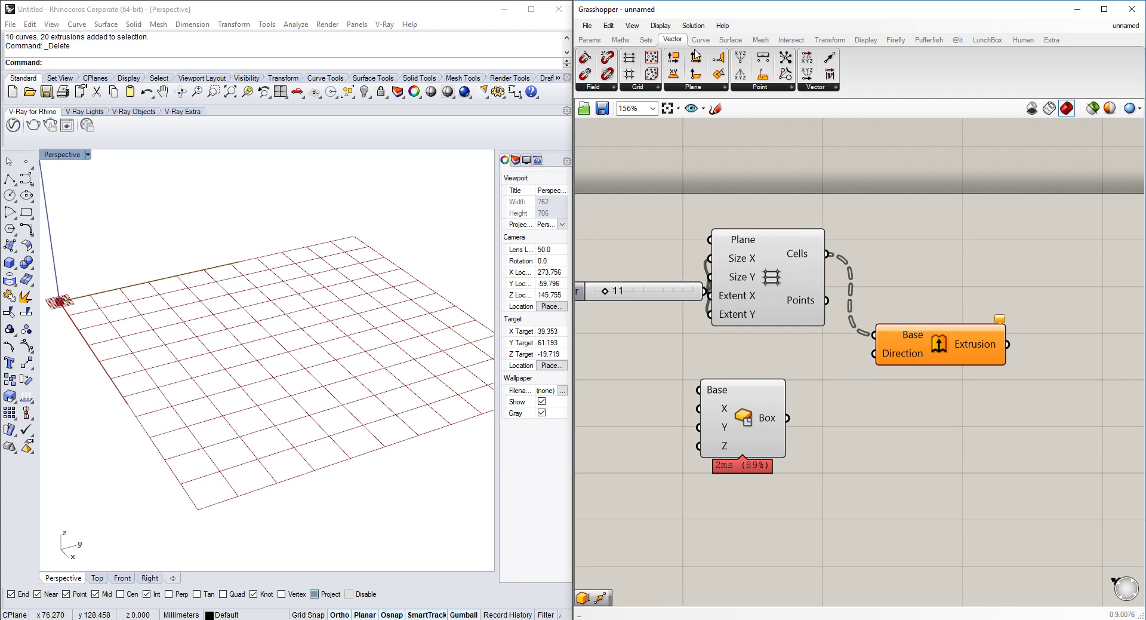
Add a Box Rectangle component below the Extrude component and remove the Center Box component.
{"action": "double_click", "coordinate": [840, 426]}
{"action": "type", "text": "box"}
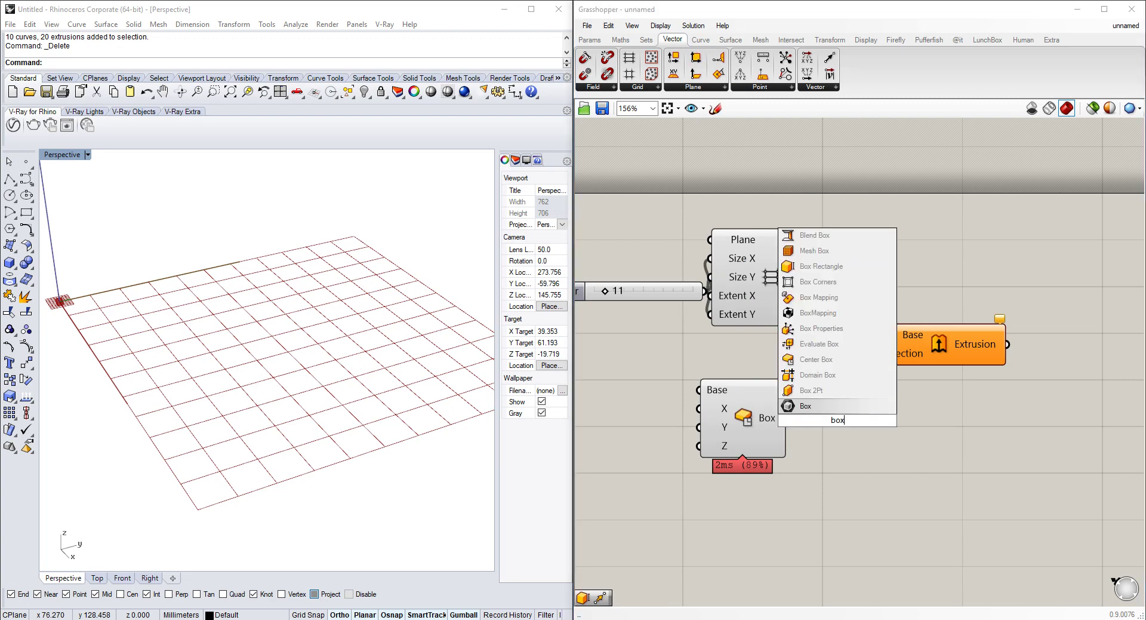
{"action": "left_click", "coordinate": [821, 266]}
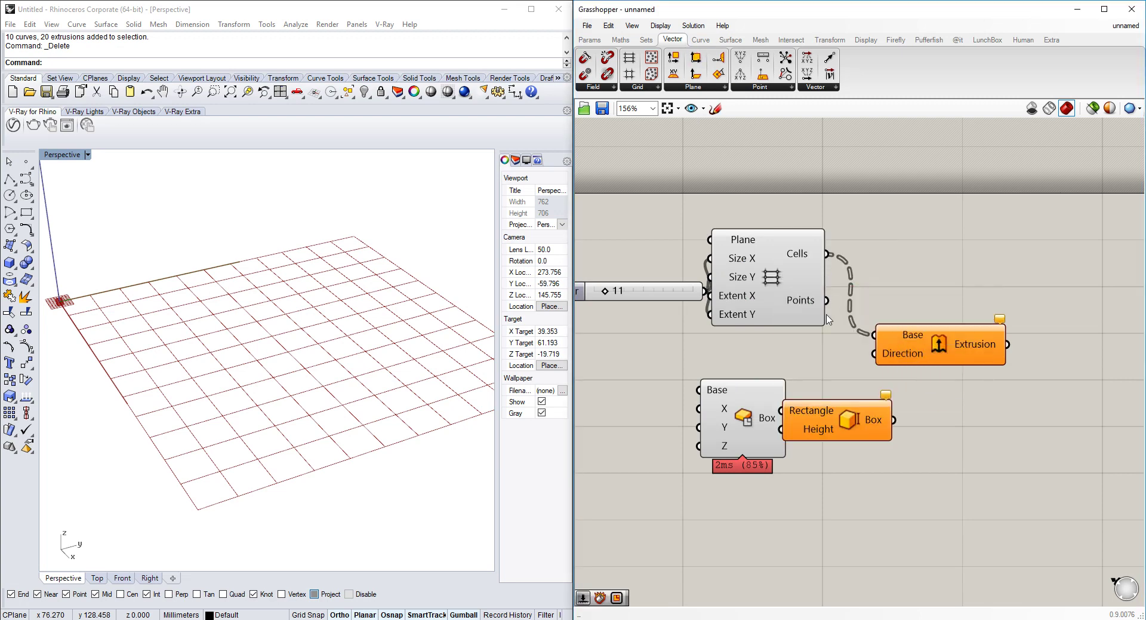
{"action": "key", "text": "Delete"}
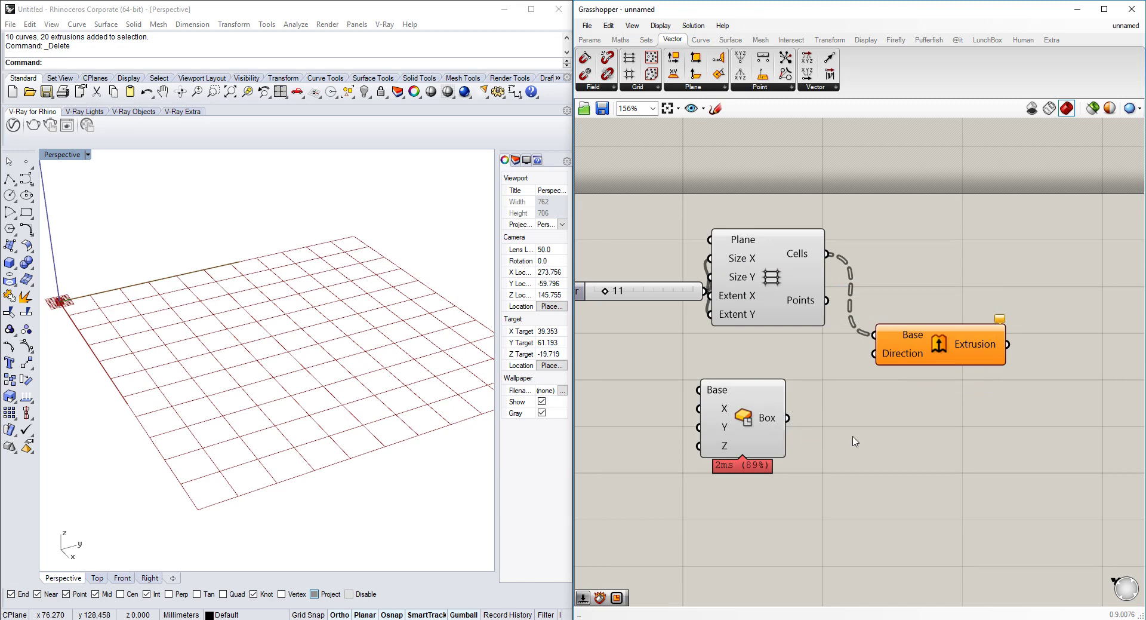
{"action": "key", "text": "ctrl+z"}
{"action": "left_click", "coordinate": [714, 426]}
{"action": "key", "text": "Delete"}
Add a Series component beside the Box Rectangle component, below the number slider.
{"action": "double_click", "coordinate": [698, 427]}
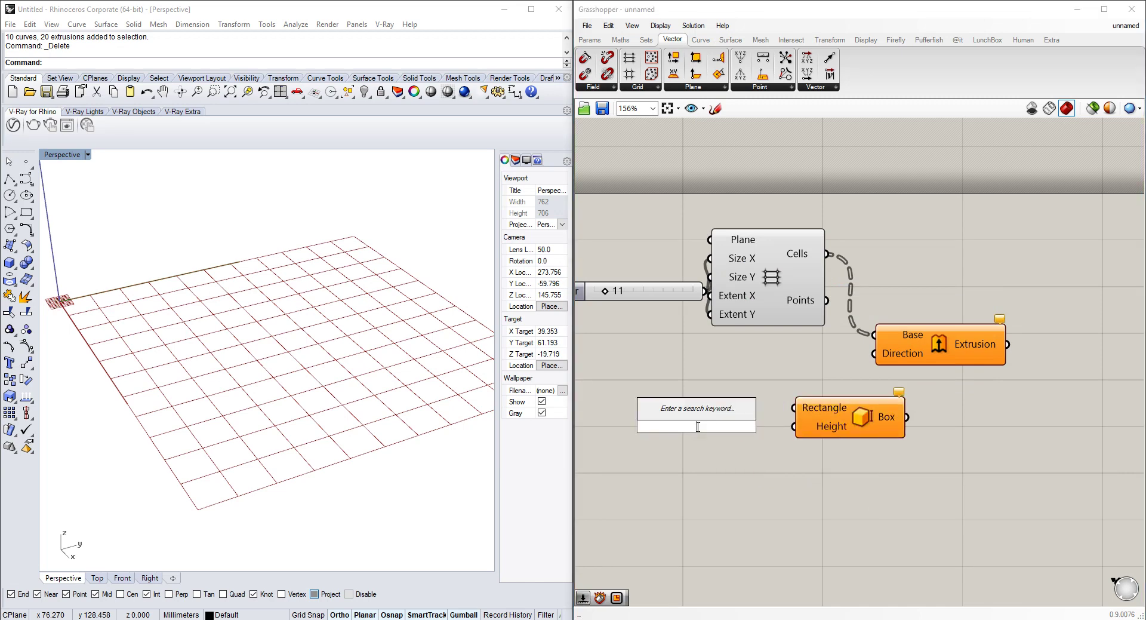
{"action": "type", "text": "series"}
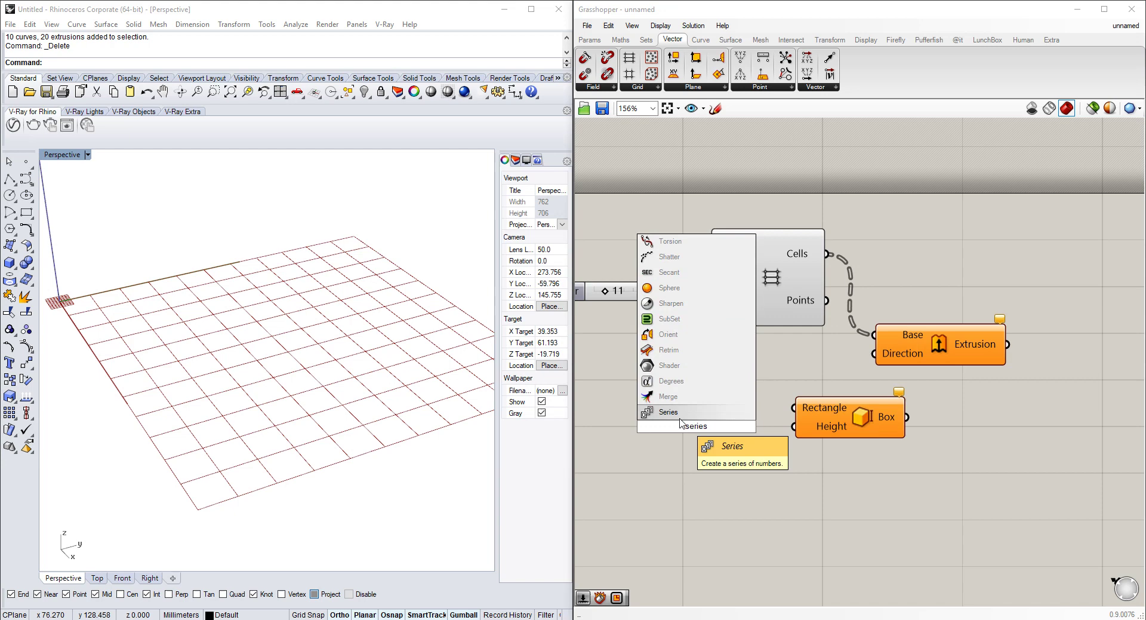
{"action": "left_click", "coordinate": [680, 419]}
{"action": "right_click_drag", "start_coordinate": [693, 425], "coordinate": [787, 343]}
{"action": "left_click_drag", "start_coordinate": [787, 343], "coordinate": [754, 323]}
Add a Range component below the Series component.
{"action": "double_click", "coordinate": [734, 435]}
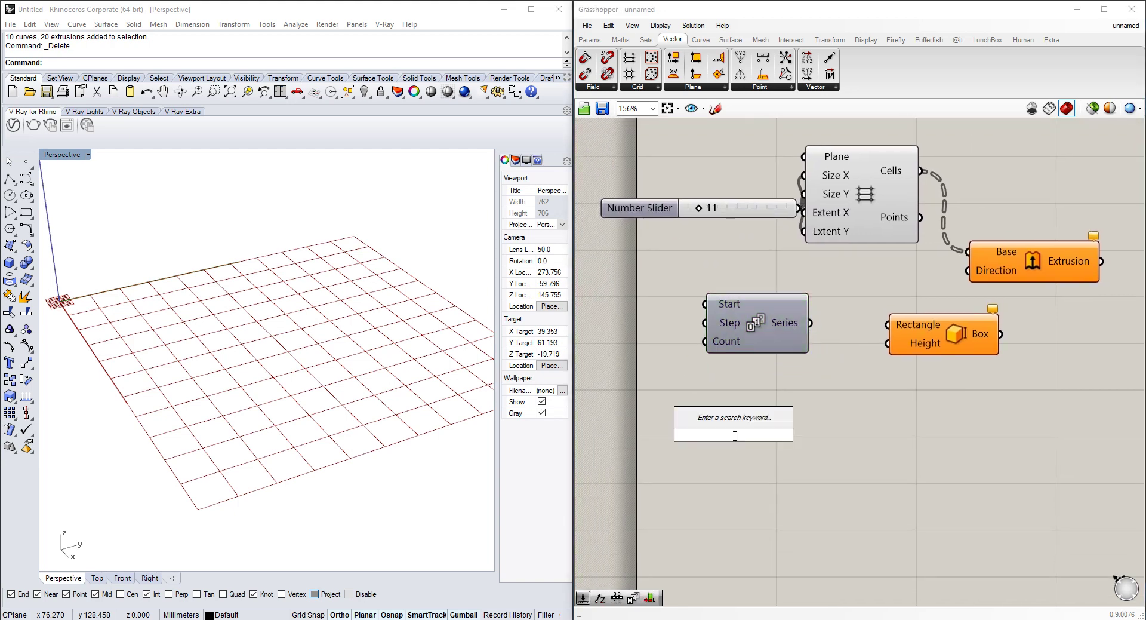
{"action": "type", "text": "range"}
{"action": "key", "text": "Return"}
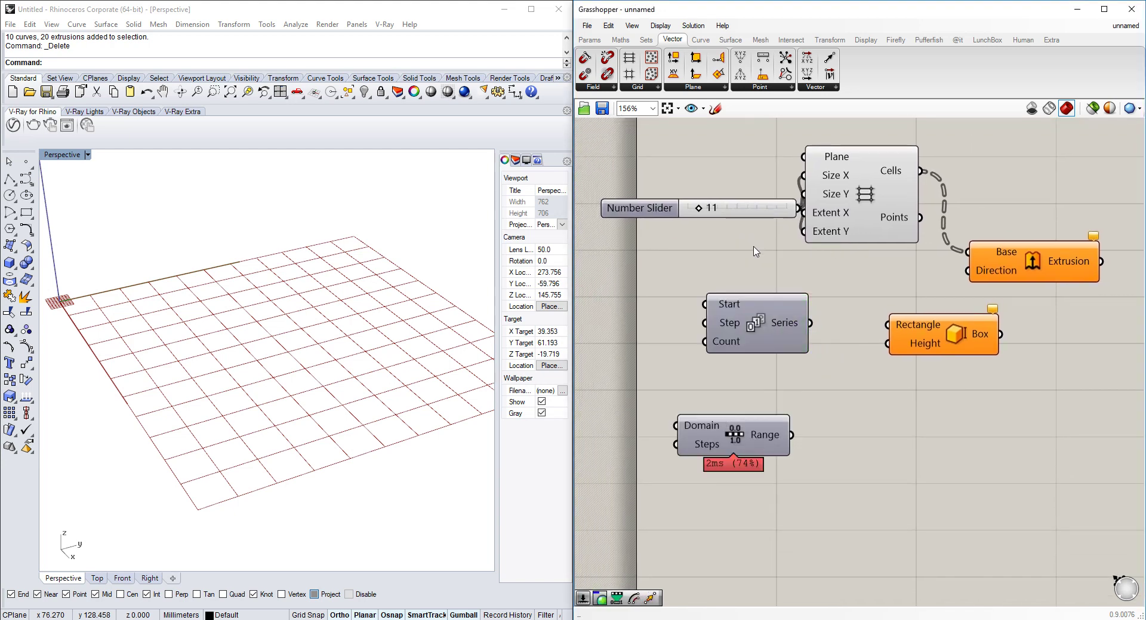
Add a List Length component above Series and connect the grid's Cells output to its List input.
{"action": "double_click", "coordinate": [756, 250]}
{"action": "type", "text": "list leng"}
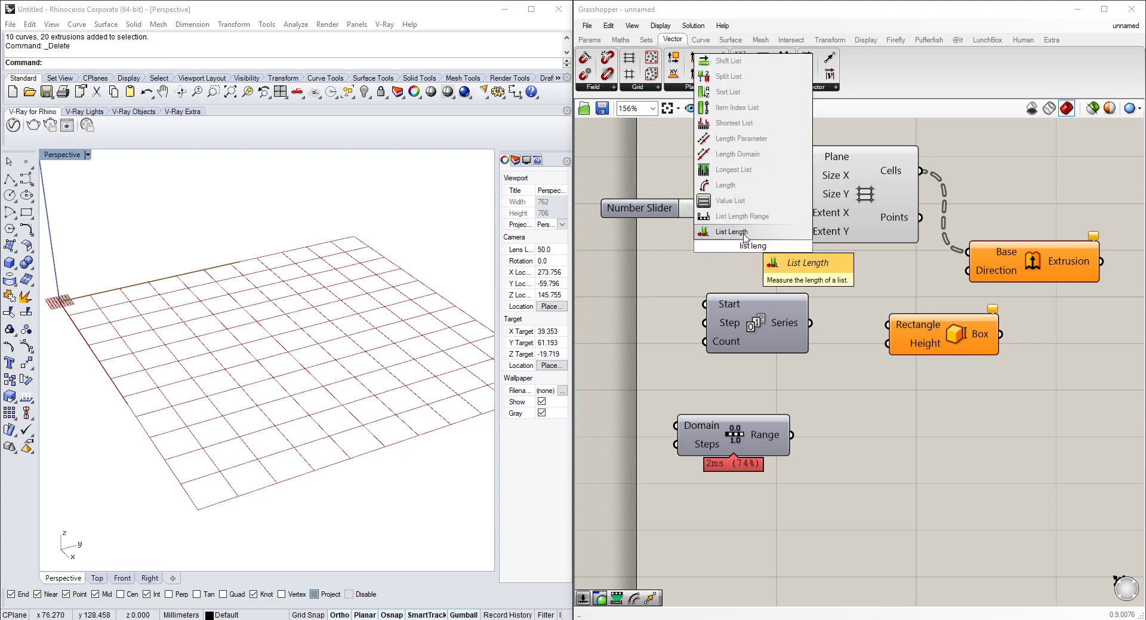
{"action": "key", "text": "Return"}
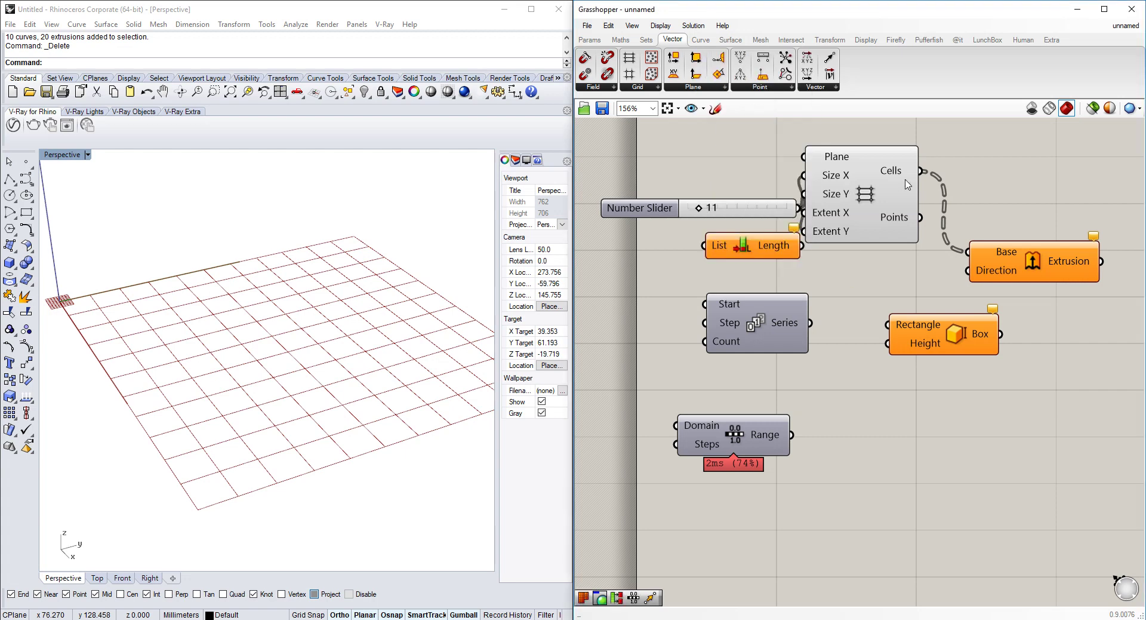
{"action": "left_click_drag", "start_coordinate": [920, 171], "coordinate": [716, 249]}
Connect the list length to the Range component's Steps input and shift the Range component further right.
{"action": "left_click_drag", "start_coordinate": [794, 297], "coordinate": [676, 425]}
{"action": "right_click_drag", "start_coordinate": [949, 415], "coordinate": [902, 371]}
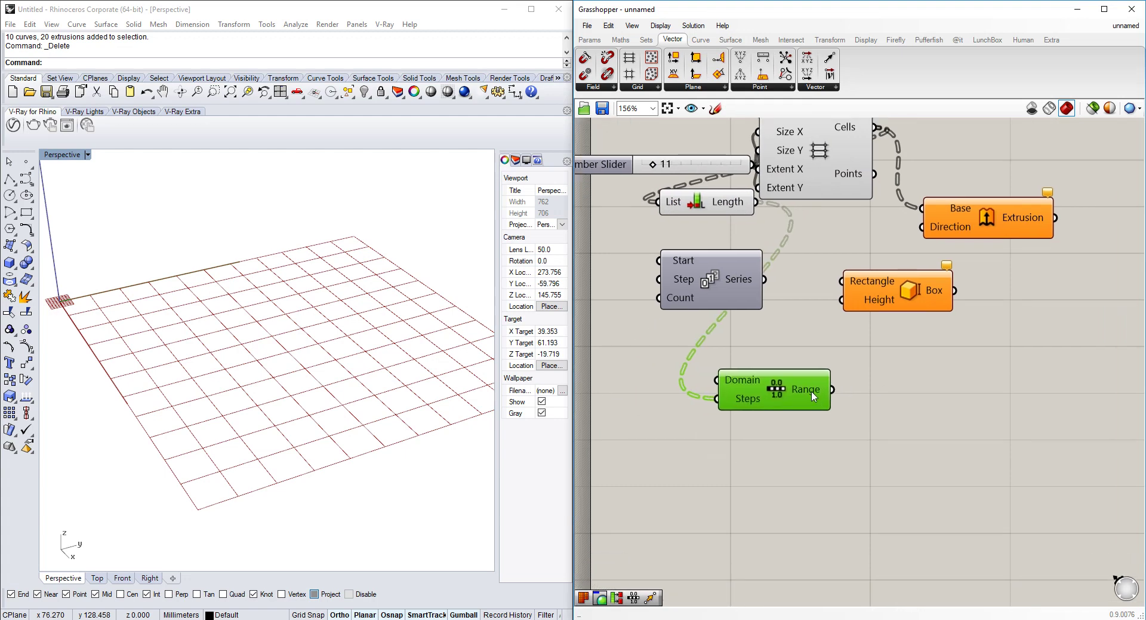
{"action": "mouse_move", "coordinate": [813, 395]}
{"action": "right_click_drag", "start_coordinate": [812, 395], "coordinate": [805, 389]}
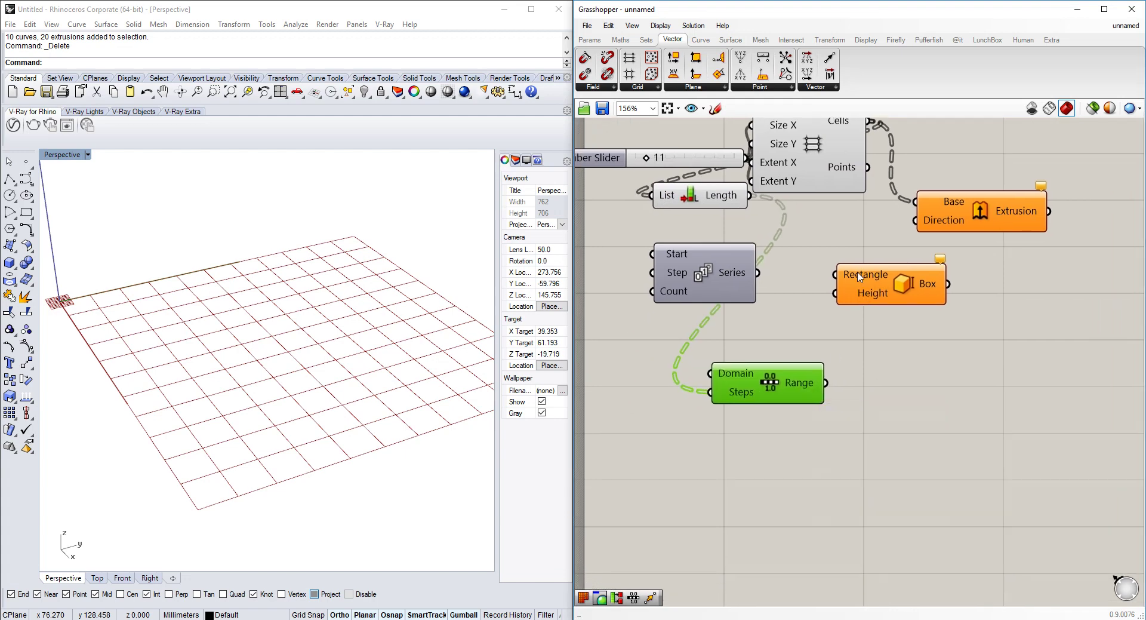
{"action": "left_click_drag", "start_coordinate": [857, 271], "coordinate": [866, 276]}
{"action": "right_click", "coordinate": [896, 289]}
{"action": "right_click_drag", "start_coordinate": [810, 305], "coordinate": [791, 318]}
Add a Graph Mapper component beside the Range component.
{"action": "double_click", "coordinate": [845, 417]}
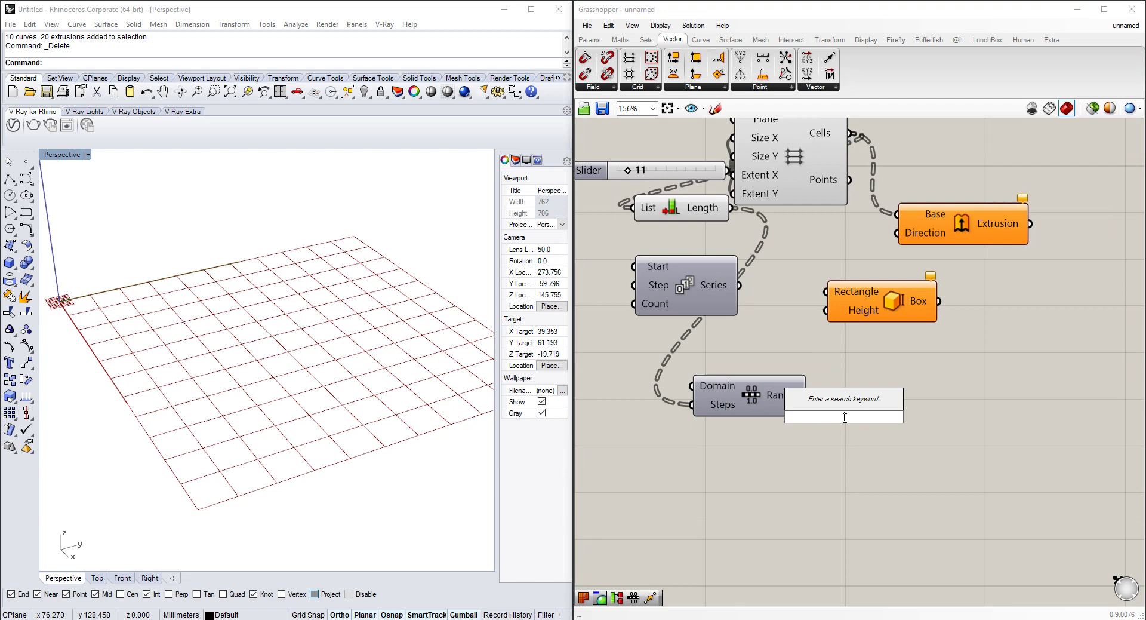
{"action": "type", "text": "graph"}
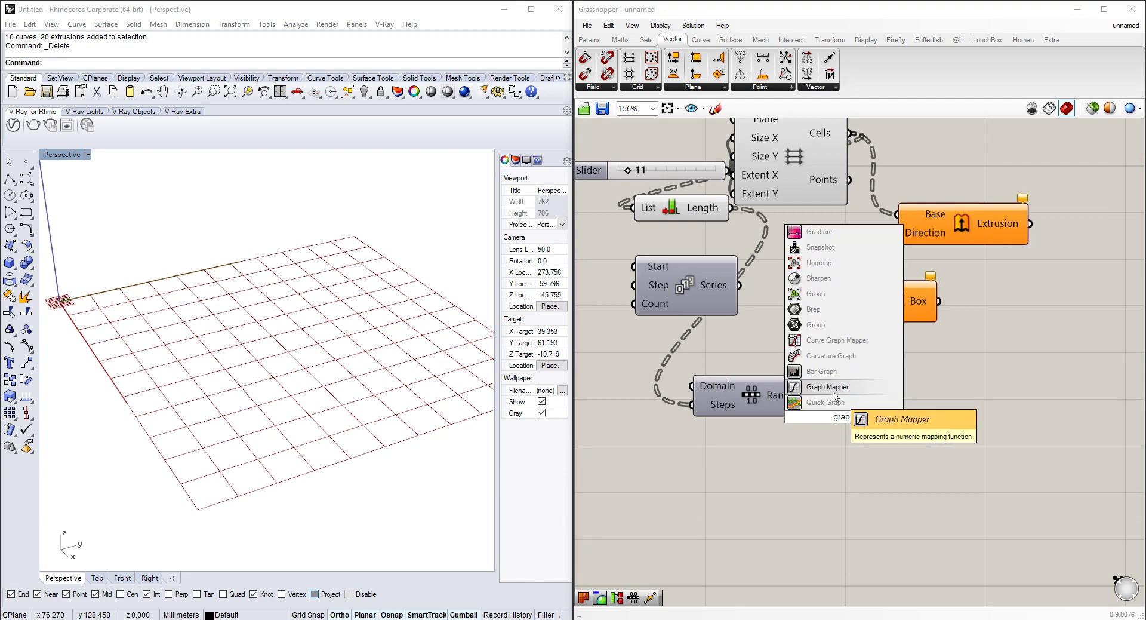
{"action": "left_click", "coordinate": [827, 387]}
Set the Graph Mapper to the Linear graph type and lower its upper handle.
{"action": "right_click", "coordinate": [836, 413]}
{"action": "mouse_move", "coordinate": [905, 590]}
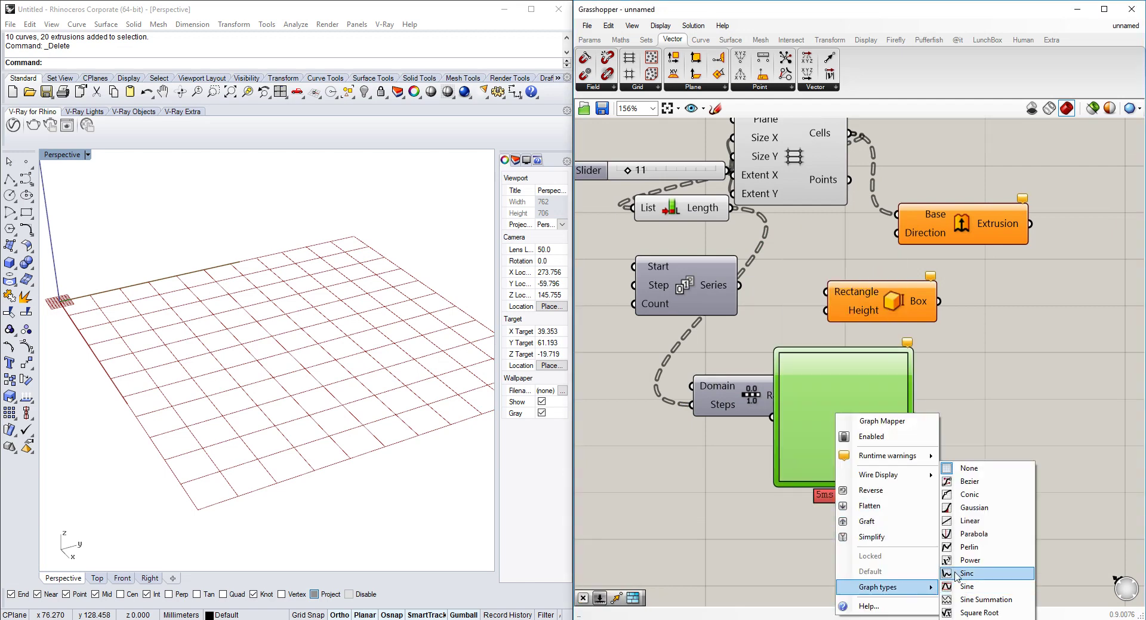
{"action": "left_click", "coordinate": [975, 526]}
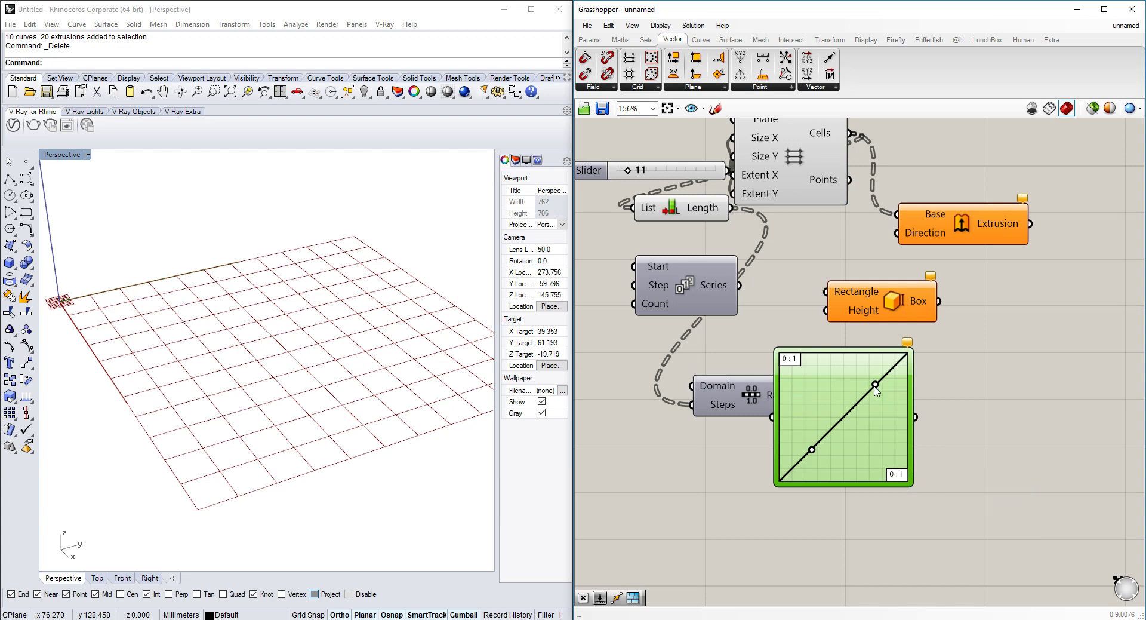
{"action": "left_click_drag", "start_coordinate": [875, 386], "coordinate": [880, 420]}
{"action": "right_click", "coordinate": [771, 399]}
Change the Graph Mapper's graph type to Sinc.
{"action": "right_click", "coordinate": [883, 374]}
{"action": "right_click", "coordinate": [883, 374]}
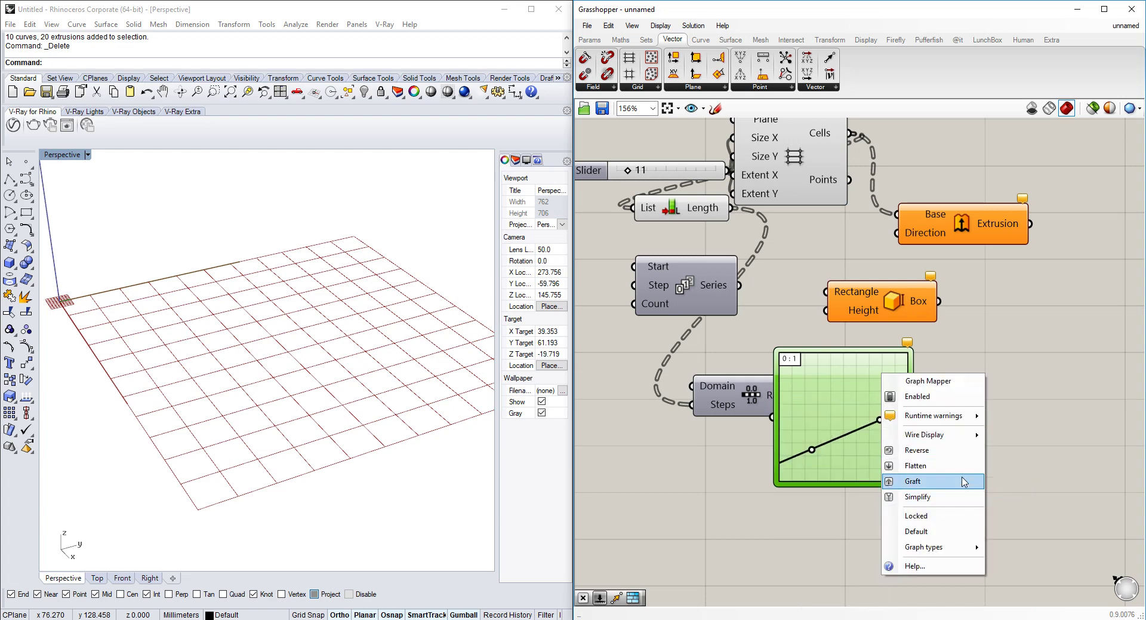
{"action": "mouse_move", "coordinate": [962, 547]}
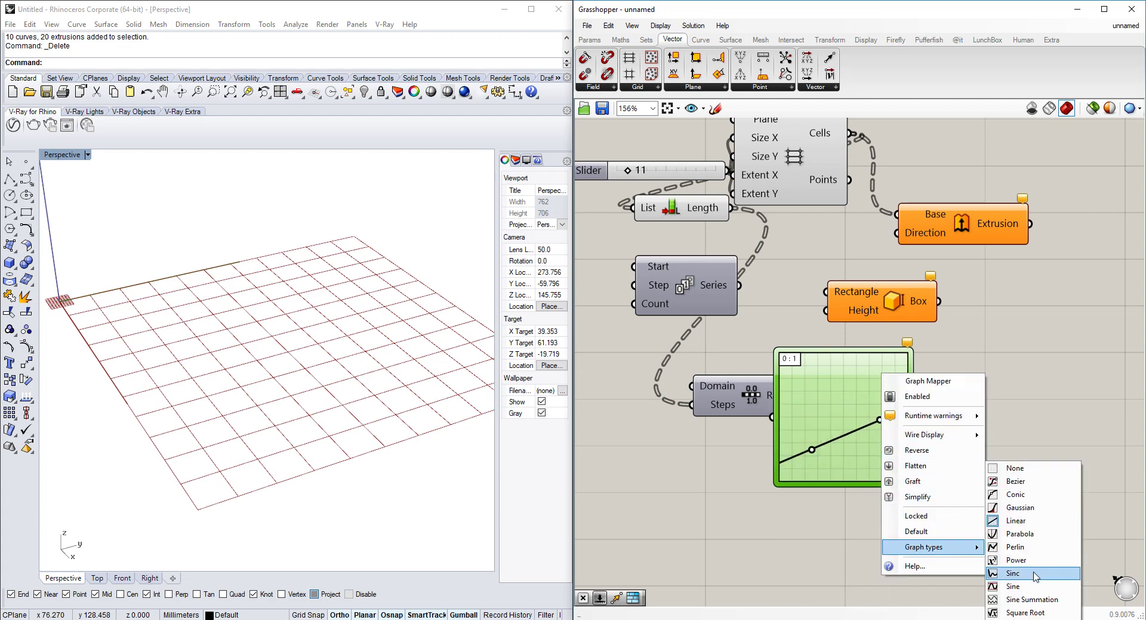
{"action": "left_click", "coordinate": [1035, 573]}
Wire the Range output through the Graph Mapper into the Box Rectangle's Height input, spacing the components apart.
{"action": "left_click_drag", "start_coordinate": [788, 383], "coordinate": [851, 396]}
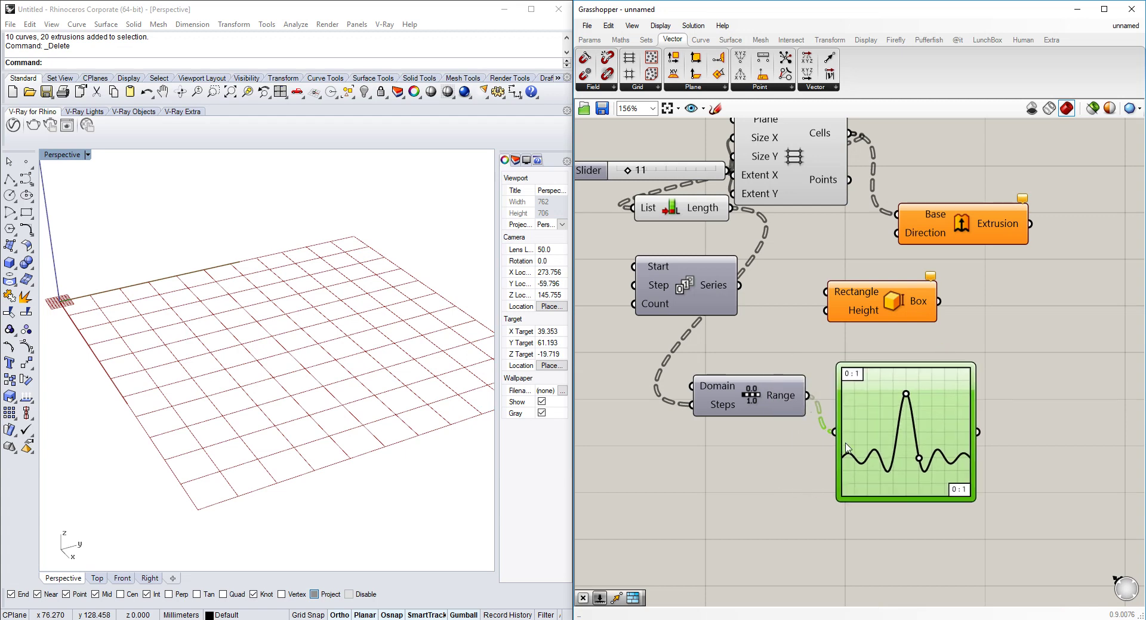
{"action": "left_click_drag", "start_coordinate": [979, 434], "coordinate": [1016, 313]}
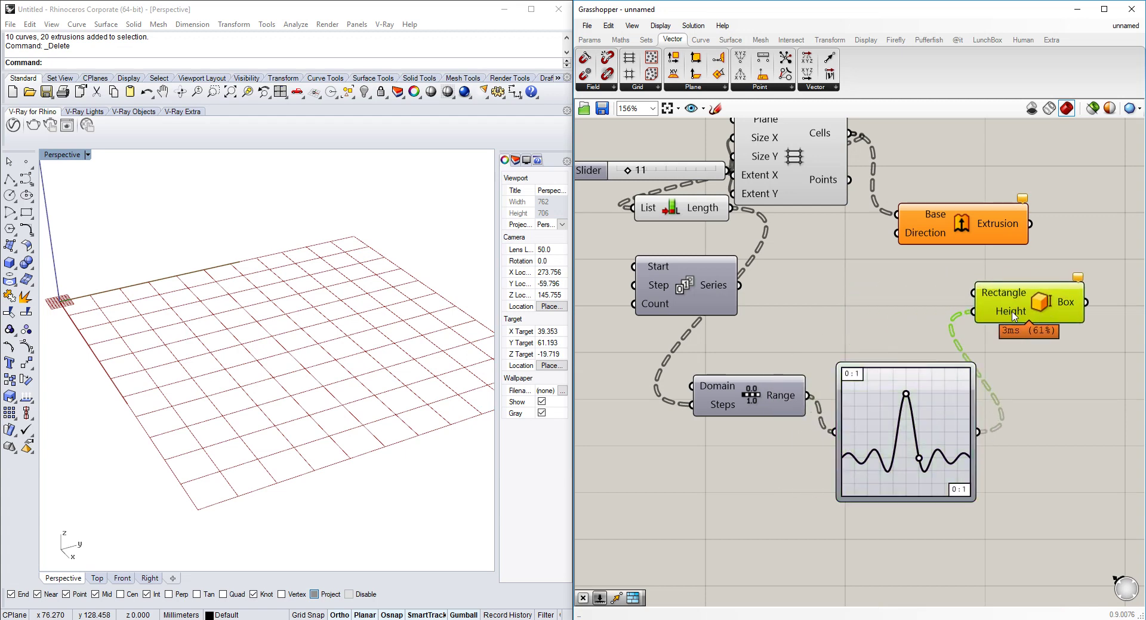
{"action": "left_click", "coordinate": [1054, 430]}
Add a Multiplication component beside the Graph Mapper and connect the graph output to its A input.
{"action": "right_click_drag", "start_coordinate": [1053, 430], "coordinate": [862, 433]}
{"action": "double_click", "coordinate": [864, 438]}
{"action": "type", "text": "multi"}
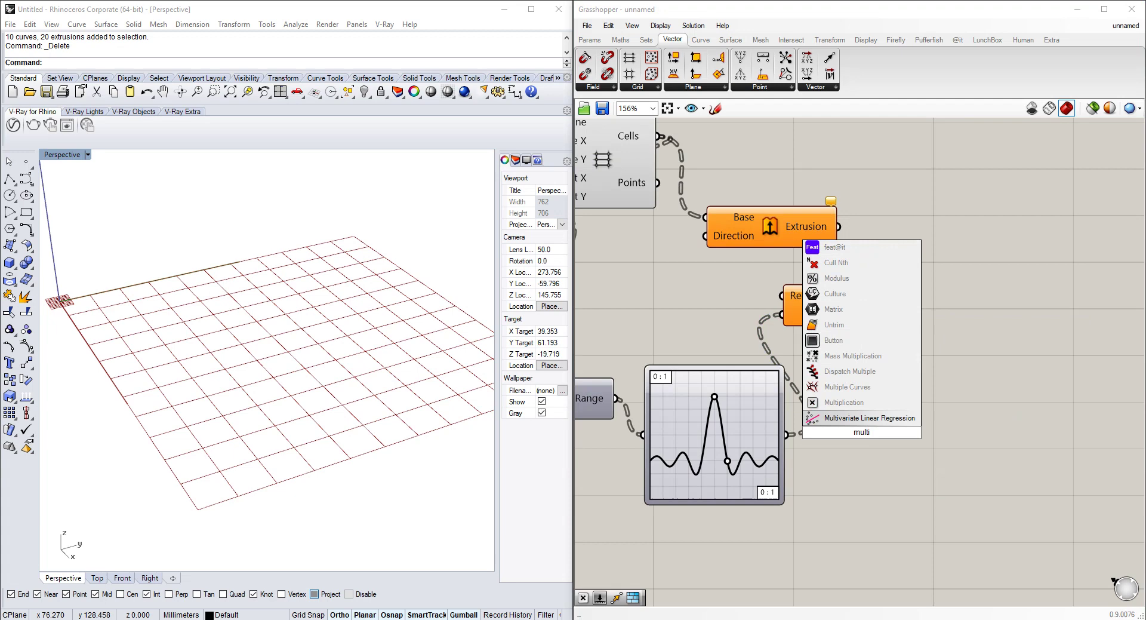
{"action": "left_click", "coordinate": [852, 406]}
{"action": "left_click_drag", "start_coordinate": [782, 440], "coordinate": [823, 425]}
{"action": "left_click_drag", "start_coordinate": [854, 441], "coordinate": [949, 477]}
Add a Number Slider below the Multiplication component with three-decimal values, a value of 1 and a maximum of 10.
{"action": "double_click", "coordinate": [839, 529]}
{"action": "type", "text": "1"}
{"action": "left_click", "coordinate": [843, 520]}
{"action": "left_click", "coordinate": [809, 533]}
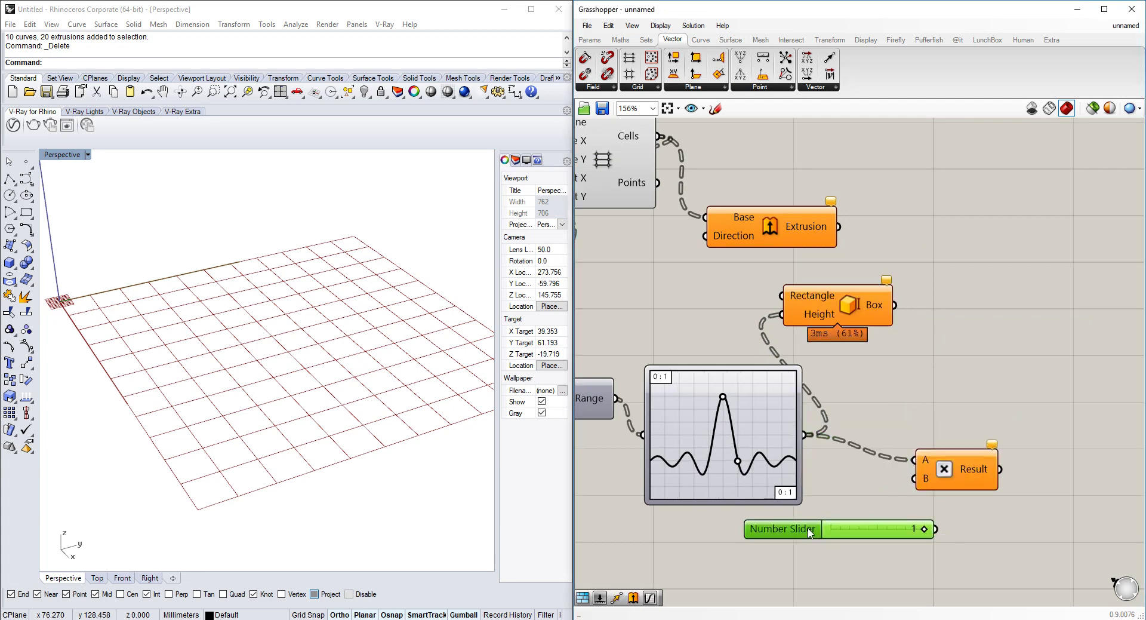
{"action": "double_click", "coordinate": [811, 532]}
{"action": "double_click", "coordinate": [823, 528]}
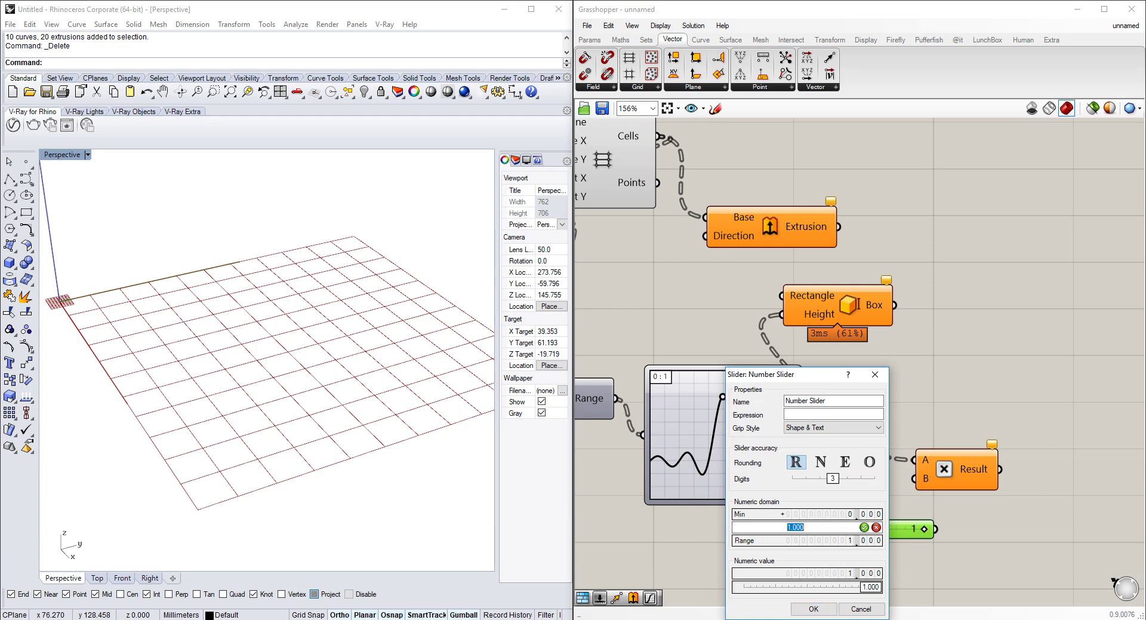
{"action": "type", "text": "10"}
{"action": "left_click", "coordinate": [813, 608]}
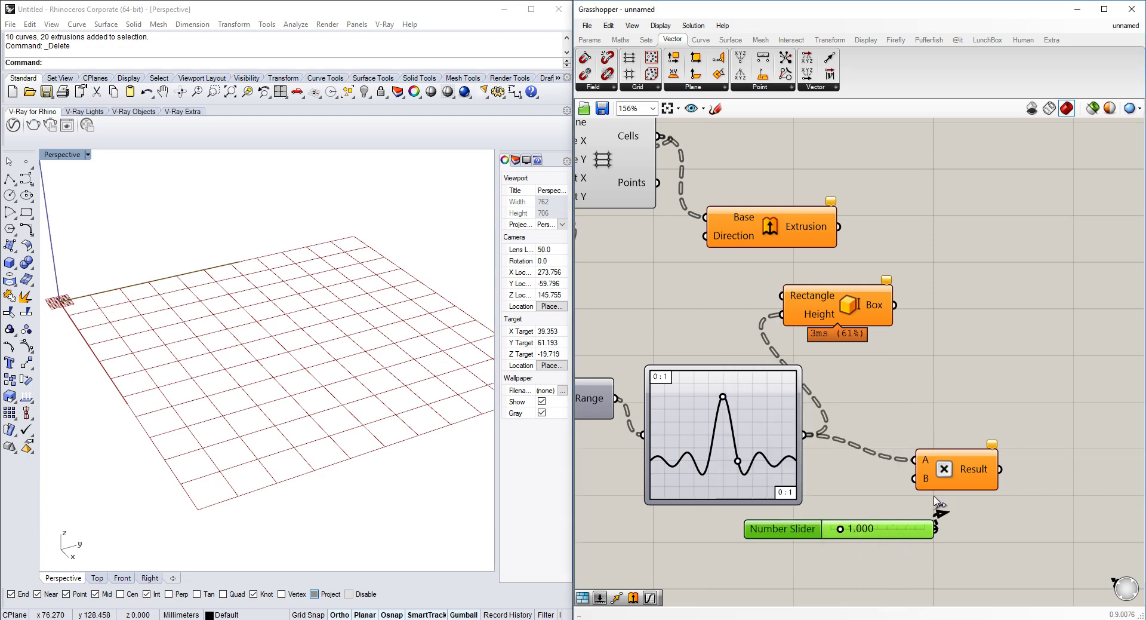
Connect the slider, set to 3.240, to the Multiplication's B input and feed the result into the Box Rectangle's Height.
{"action": "left_click_drag", "start_coordinate": [936, 502], "coordinate": [914, 478]}
{"action": "left_click_drag", "start_coordinate": [1001, 470], "coordinate": [782, 315]}
{"action": "left_click_drag", "start_coordinate": [839, 528], "coordinate": [861, 528]}
Connect the grid's Cells output to the Box Rectangle's Rectangle input and move that component further right.
{"action": "right_click_drag", "start_coordinate": [858, 384], "coordinate": [880, 399]}
{"action": "left_click_drag", "start_coordinate": [683, 152], "coordinate": [805, 310]}
{"action": "left_click_drag", "start_coordinate": [874, 325], "coordinate": [982, 313]}
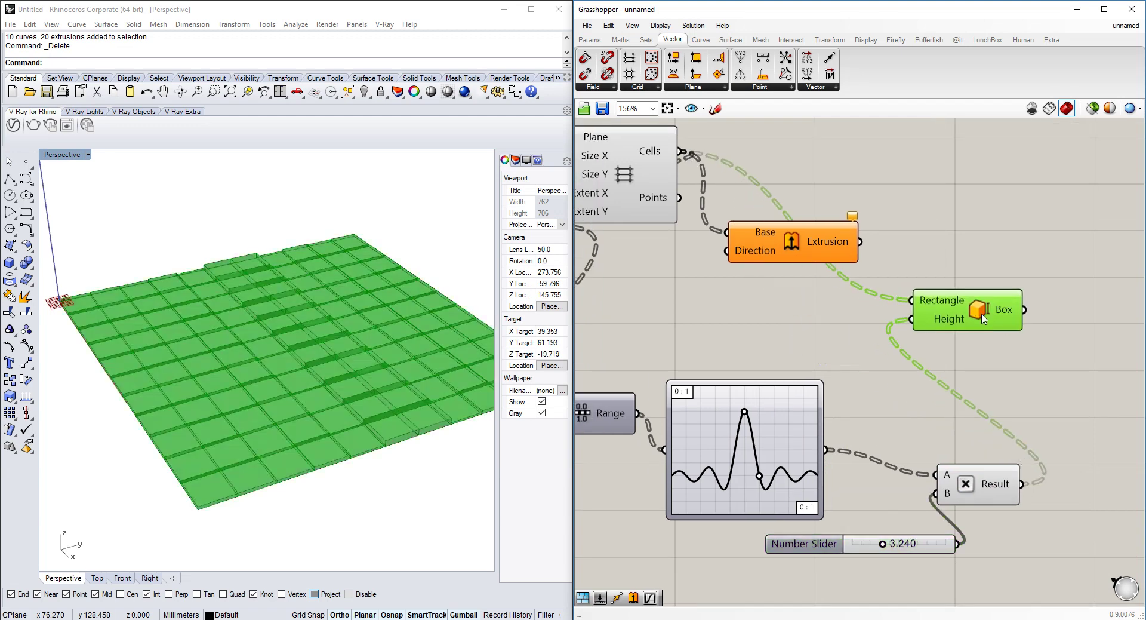
Raise the height multiplier slider to 10.000 and view the boxes from a low angle.
{"action": "right_click_drag", "start_coordinate": [804, 378], "coordinate": [881, 348]}
{"action": "left_click_drag", "start_coordinate": [961, 512], "coordinate": [1066, 510]}
{"action": "right_click_drag", "start_coordinate": [428, 430], "coordinate": [344, 349]}
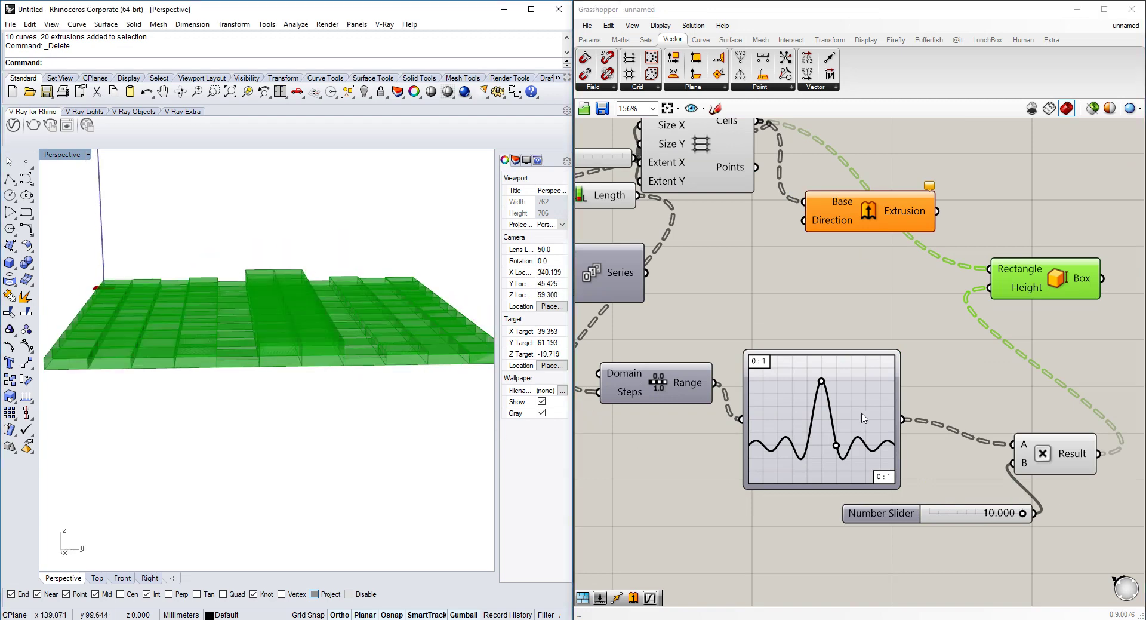
Flatten the grid's Cells output and check how the box heights are distributed.
{"action": "right_click_drag", "start_coordinate": [749, 117], "coordinate": [752, 158]}
{"action": "right_click", "coordinate": [749, 161]}
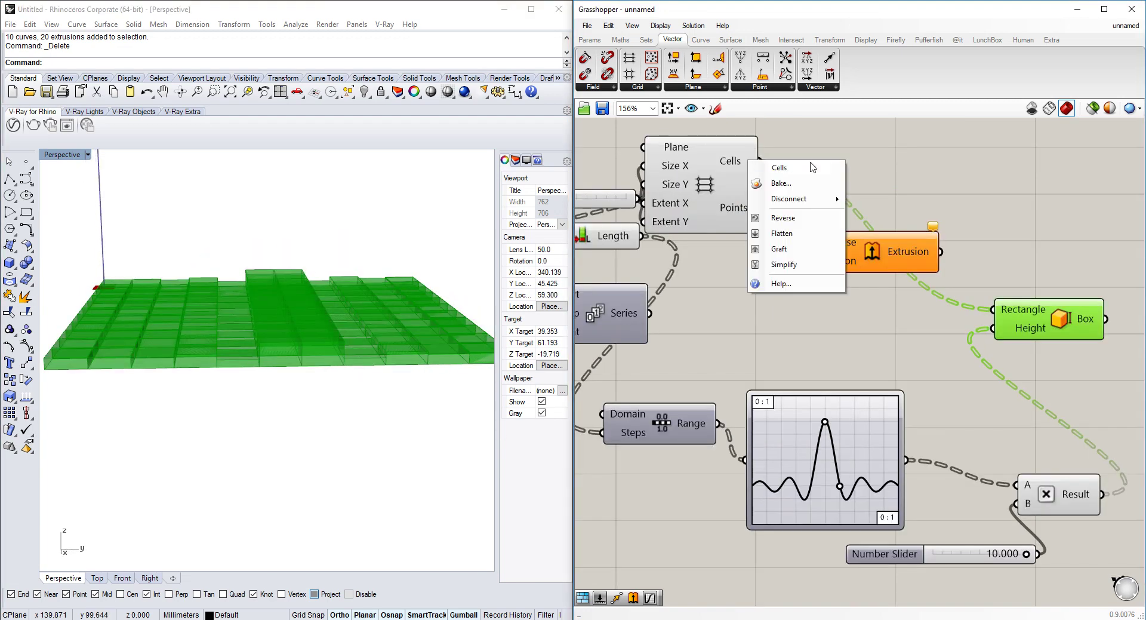
{"action": "left_click", "coordinate": [813, 235]}
{"action": "right_click_drag", "start_coordinate": [358, 335], "coordinate": [351, 390]}
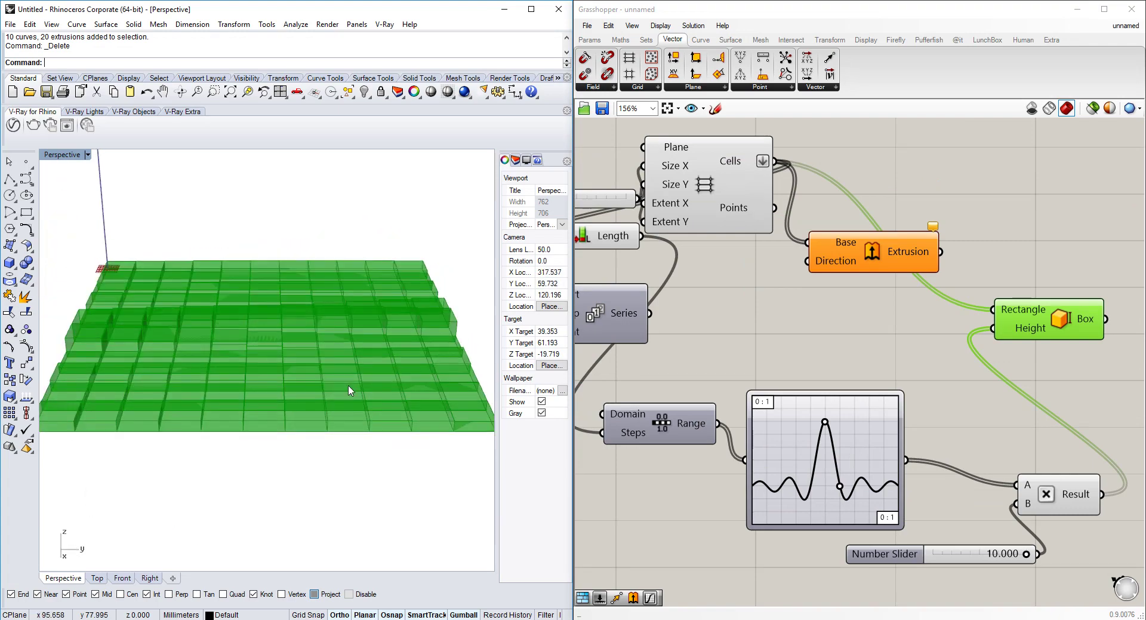
Widen the Sinc curve's central wave in the Graph Mapper and inspect the boxes.
{"action": "left_click_drag", "start_coordinate": [844, 482], "coordinate": [856, 484]}
{"action": "right_click_drag", "start_coordinate": [314, 375], "coordinate": [425, 370]}
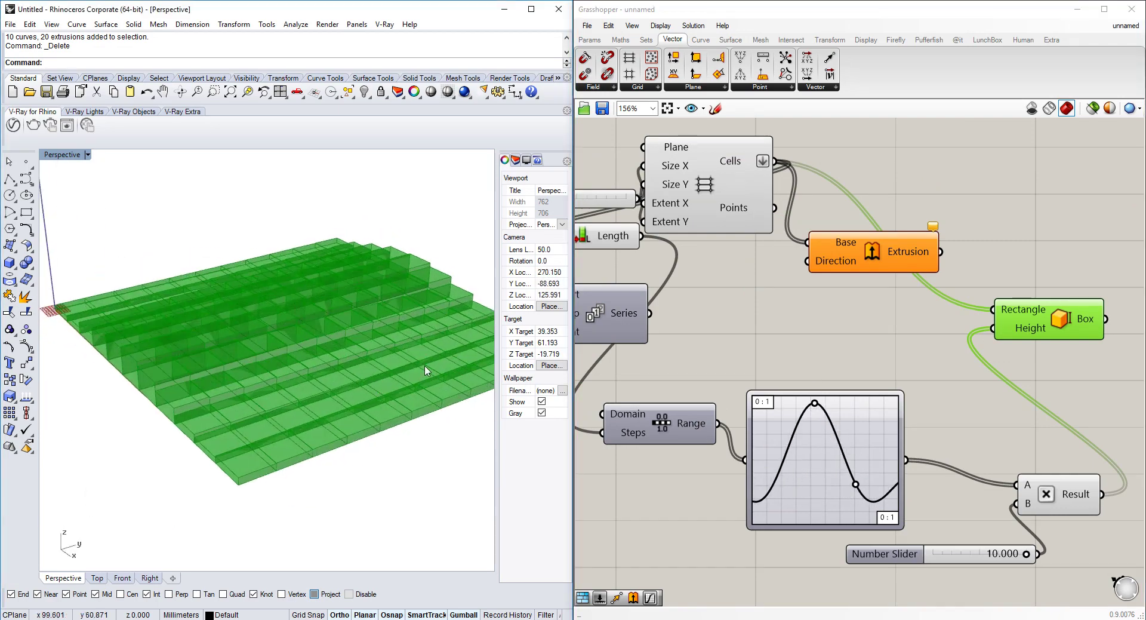
{"action": "right_click_drag", "start_coordinate": [593, 356], "coordinate": [385, 335]}
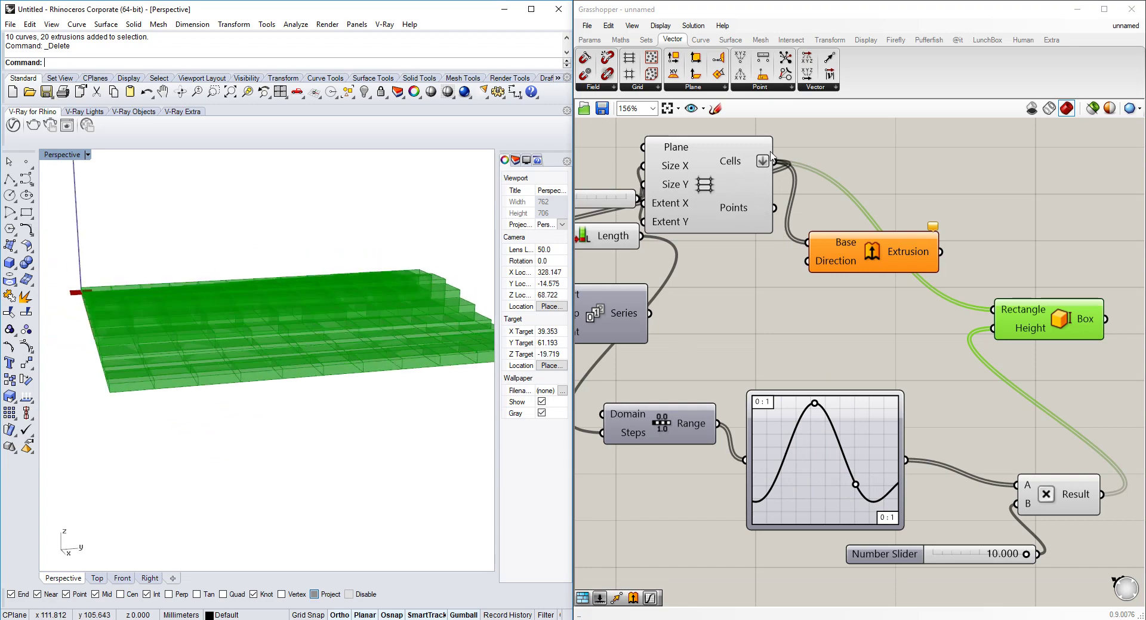
Remove the flattening from the grid's Cells output and check the boxes from above.
{"action": "right_click_drag", "start_coordinate": [769, 152], "coordinate": [762, 168]}
{"action": "right_click", "coordinate": [747, 180]}
{"action": "left_click", "coordinate": [773, 238]}
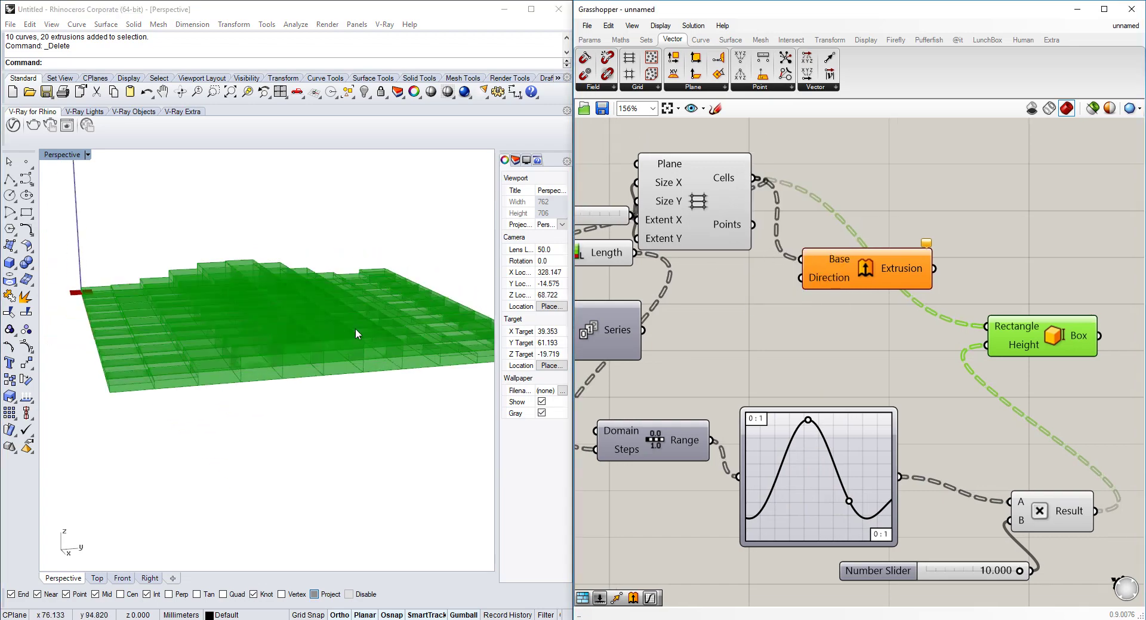
{"action": "right_click_drag", "start_coordinate": [358, 330], "coordinate": [303, 380]}
Turn off the preview of the grid and the other components feeding the Box Rectangle.
{"action": "left_click", "coordinate": [695, 343]}
{"action": "scroll", "coordinate": [695, 343], "scroll_direction": "down", "scroll_amount": 1}
{"action": "right_click_drag", "start_coordinate": [1041, 330], "coordinate": [903, 292]}
{"action": "scroll", "coordinate": [907, 274], "scroll_direction": "down", "scroll_amount": 2}
{"action": "left_click_drag", "start_coordinate": [897, 181], "coordinate": [700, 428]}
{"action": "middle_click", "coordinate": [763, 237]}
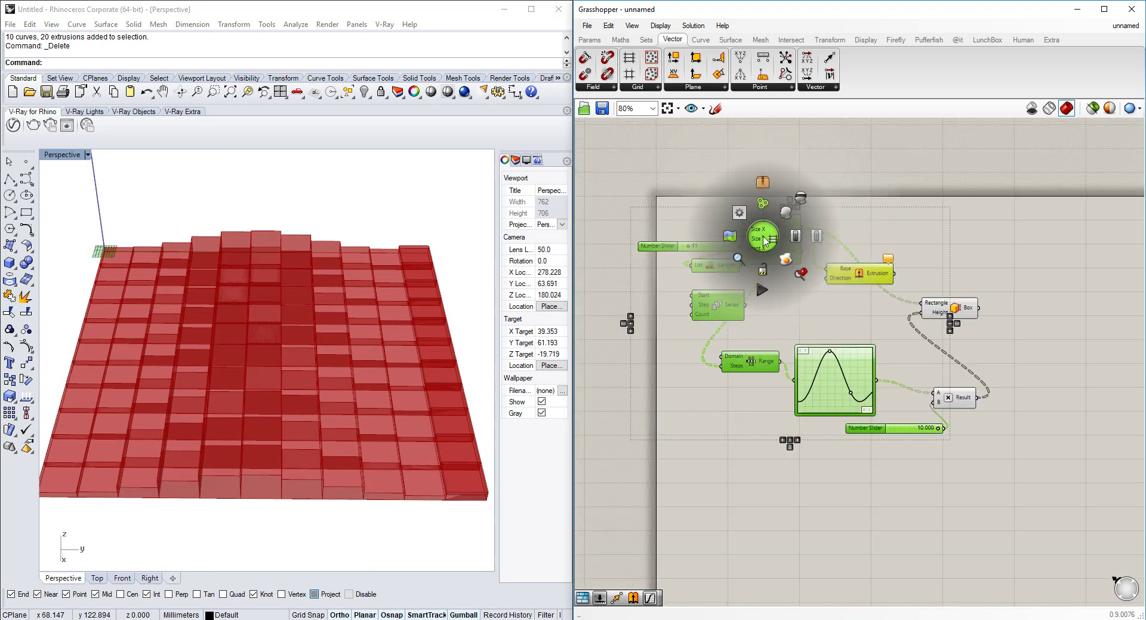
{"action": "left_click", "coordinate": [805, 199]}
Delete the unused Extrude component.
{"action": "left_click", "coordinate": [910, 276]}
{"action": "left_click", "coordinate": [872, 277]}
{"action": "key", "text": "Delete"}
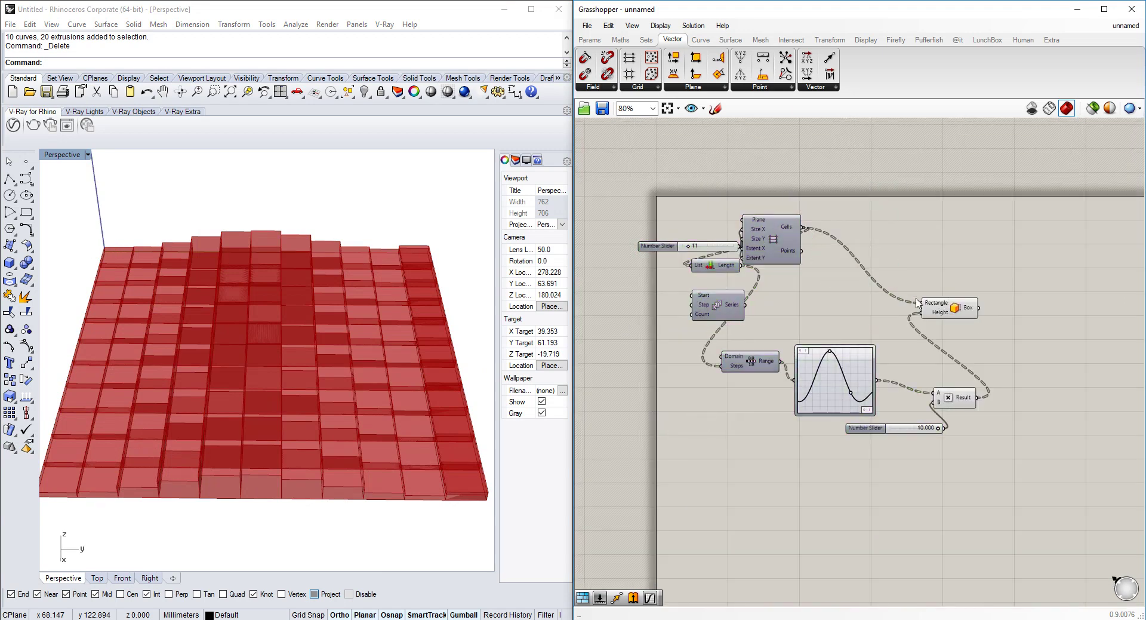
Add a Custom Preview component beyond the Box Rectangle component.
{"action": "right_click_drag", "start_coordinate": [1020, 312], "coordinate": [910, 298]}
{"action": "scroll", "coordinate": [911, 298], "scroll_direction": "up", "scroll_amount": 2}
{"action": "right_click_drag", "start_coordinate": [352, 374], "coordinate": [359, 345]}
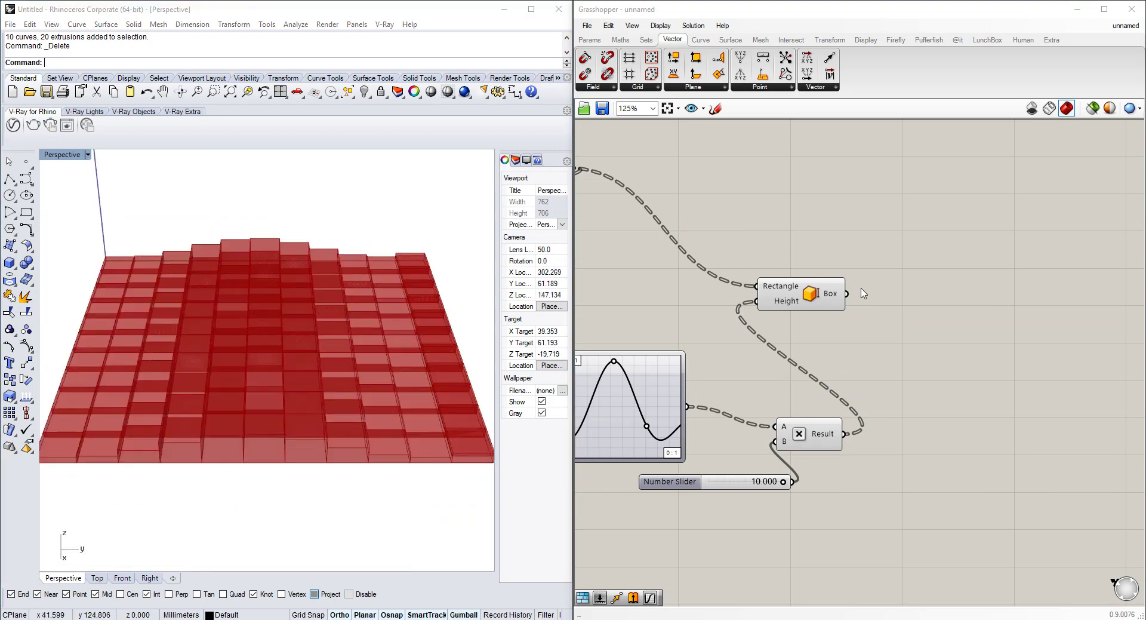
{"action": "right_click_drag", "start_coordinate": [946, 289], "coordinate": [934, 286]}
{"action": "double_click", "coordinate": [932, 282]}
{"action": "type", "text": "custom"}
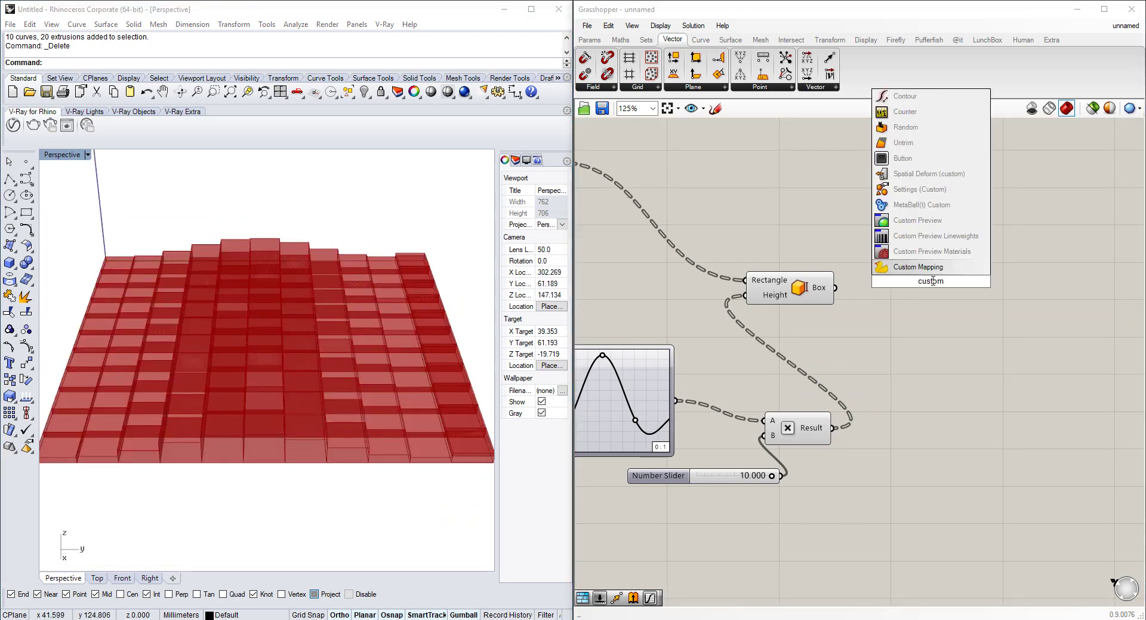
{"action": "left_click", "coordinate": [917, 220]}
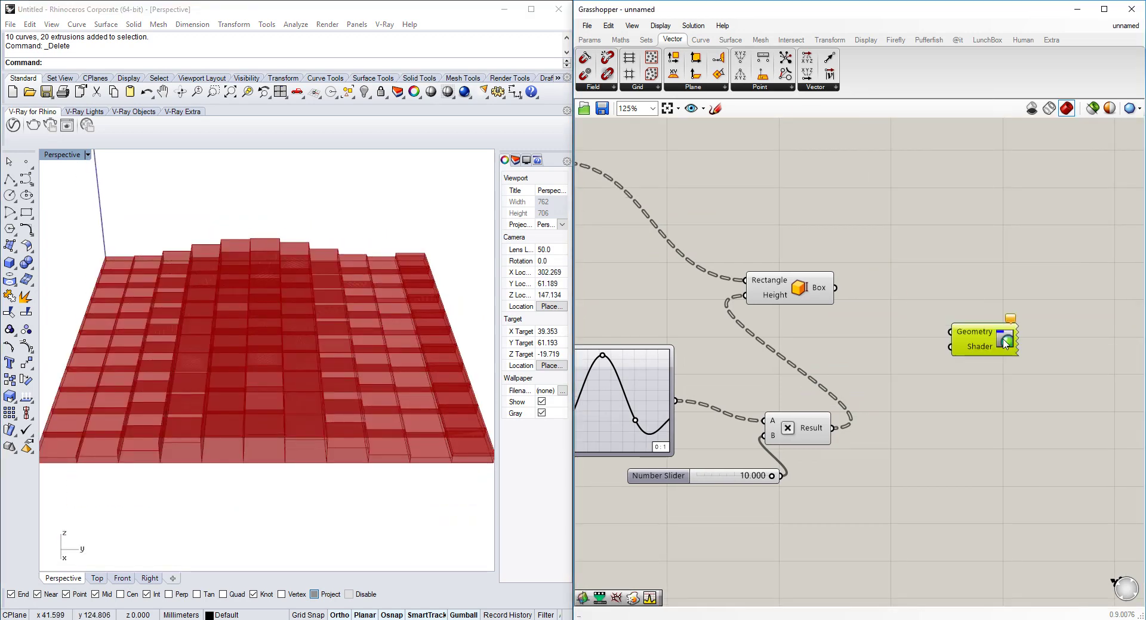
Add a Gradient component above the Multiplication component and connect the Graph Mapper output to its Parameter input.
{"action": "double_click", "coordinate": [859, 234]}
{"action": "type", "text": "gradient"}
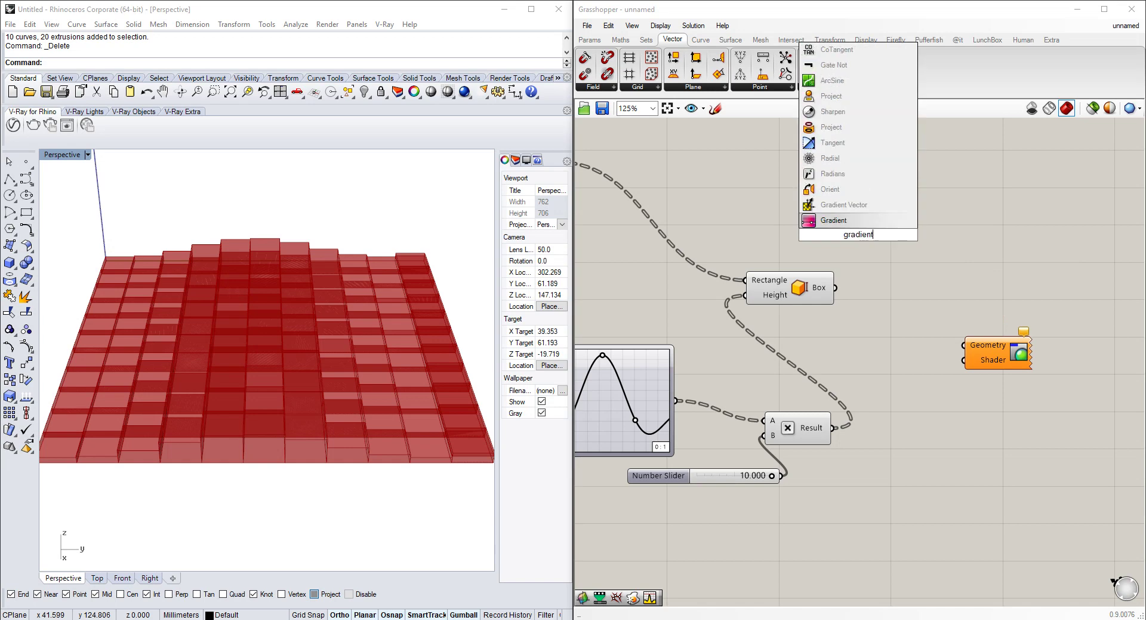
{"action": "key", "text": "Return"}
{"action": "left_click_drag", "start_coordinate": [835, 238], "coordinate": [931, 223]}
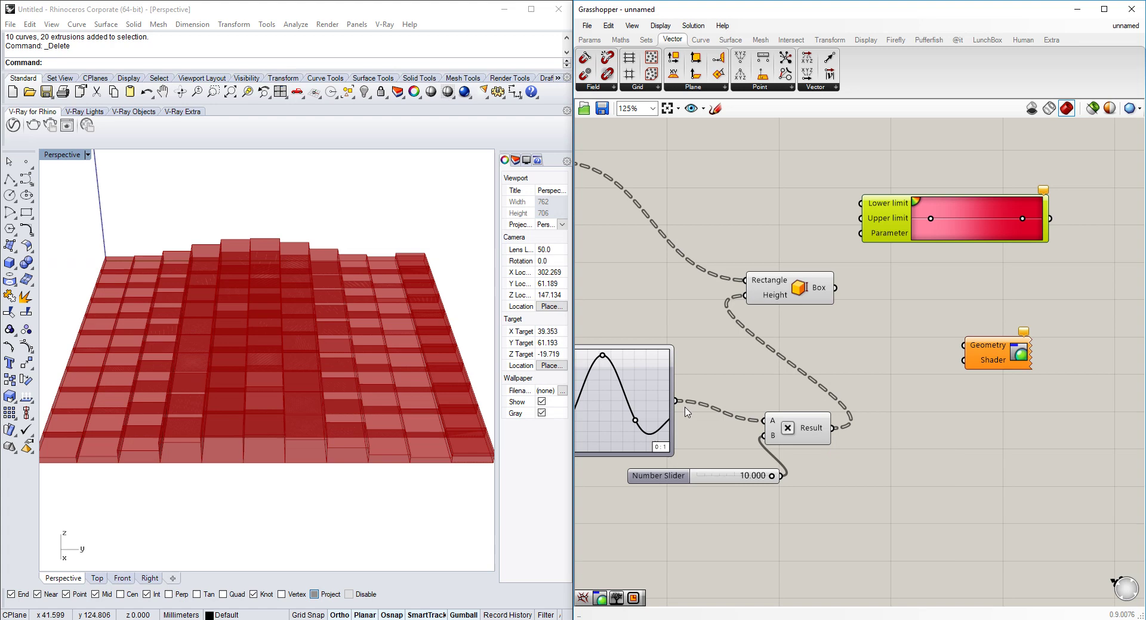
{"action": "left_click_drag", "start_coordinate": [742, 336], "coordinate": [861, 236]}
{"action": "left_click_drag", "start_coordinate": [878, 231], "coordinate": [793, 399]}
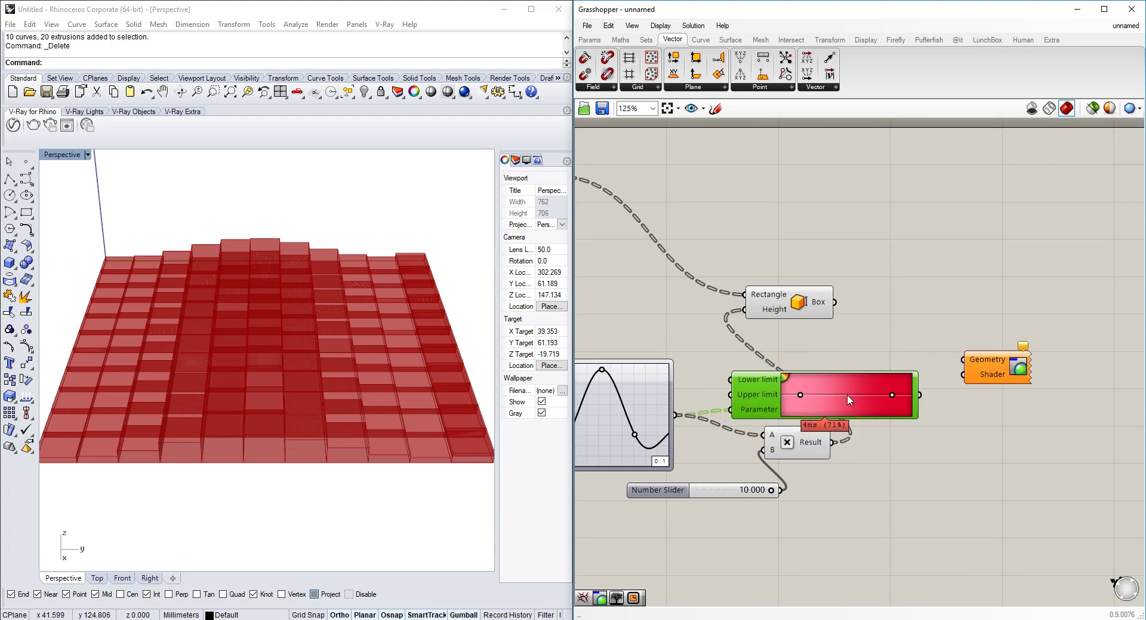
Apply the red-yellow-blue preset to the Gradient component.
{"action": "right_click", "coordinate": [786, 382]}
{"action": "mouse_move", "coordinate": [875, 446]}
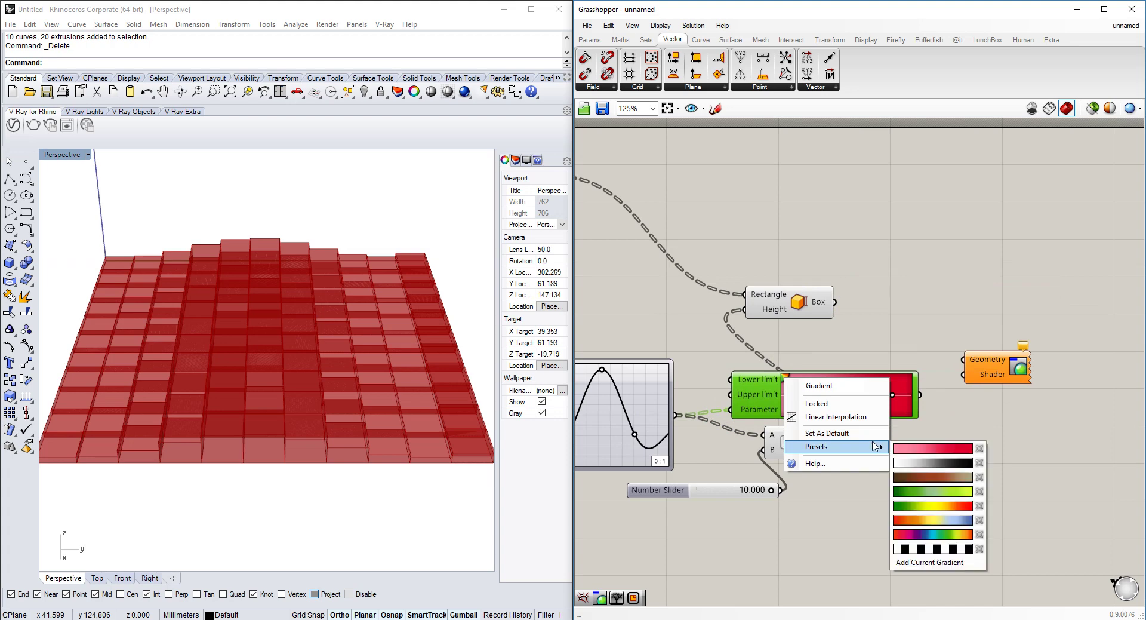
{"action": "left_click", "coordinate": [958, 520]}
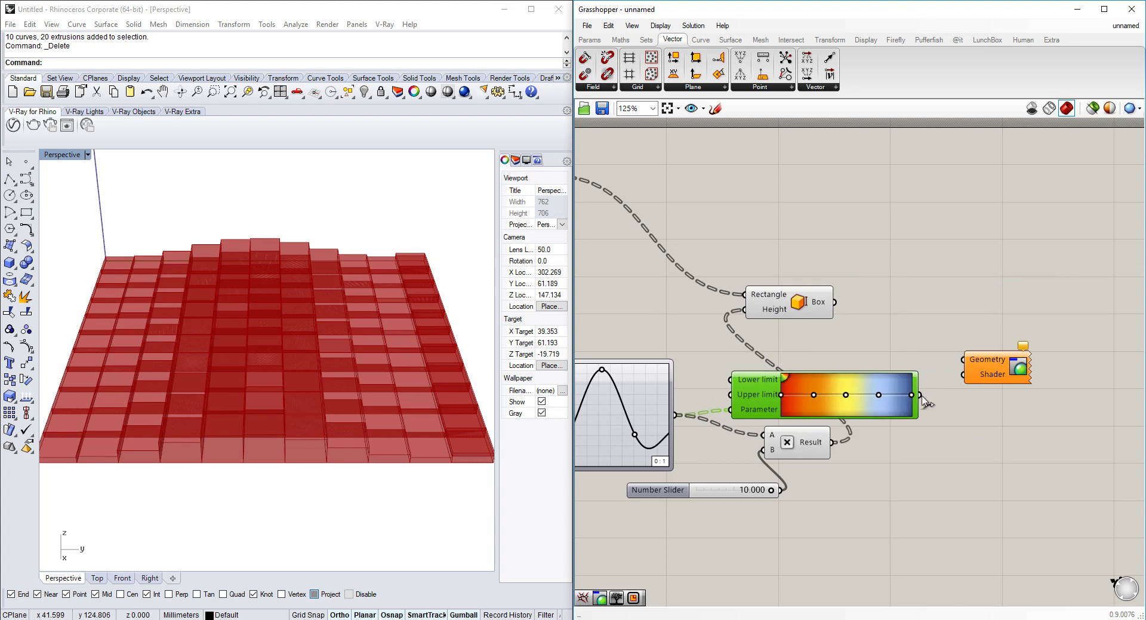
Wire the boxes and gradient colours into the Custom Preview's Geometry and Shader inputs, and nudge the gradient's orange stop inward.
{"action": "left_click_drag", "start_coordinate": [966, 367], "coordinate": [829, 303]}
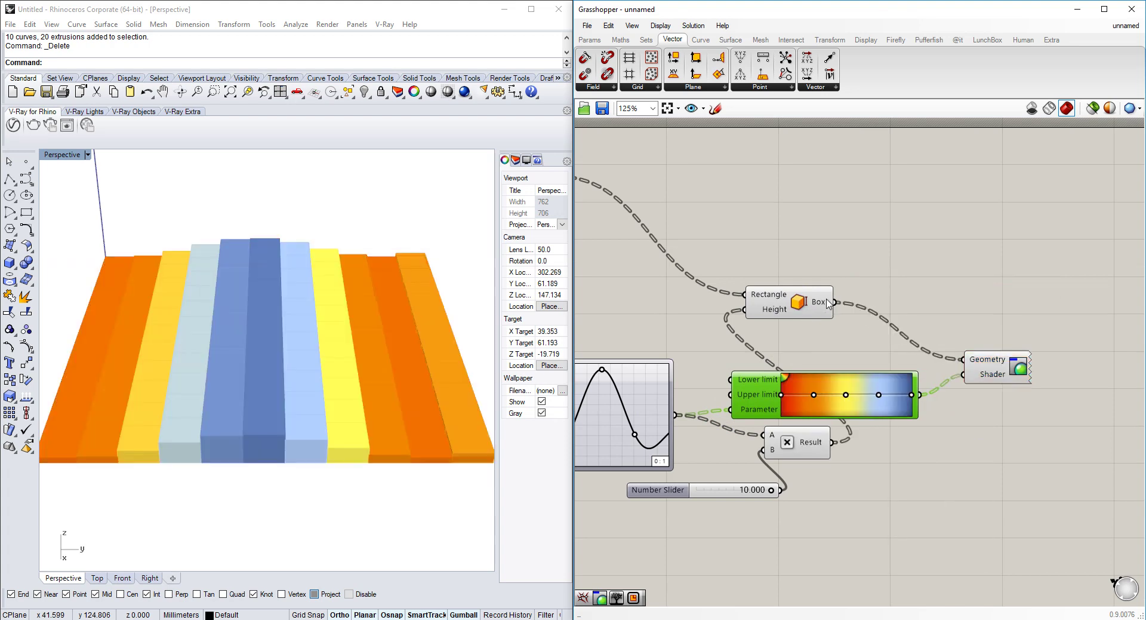
{"action": "mouse_move", "coordinate": [418, 388]}
{"action": "right_mouse_down"}
{"action": "mouse_move", "coordinate": [402, 360]}
{"action": "mouse_move", "coordinate": [346, 366]}
{"action": "mouse_move", "coordinate": [421, 391]}
{"action": "right_mouse_up"}
{"action": "mouse_move", "coordinate": [814, 395]}
{"action": "left_mouse_down"}
{"action": "mouse_move", "coordinate": [898, 394]}
{"action": "mouse_move", "coordinate": [819, 395]}
{"action": "left_mouse_up"}
{"action": "left_click", "coordinate": [1015, 369]}
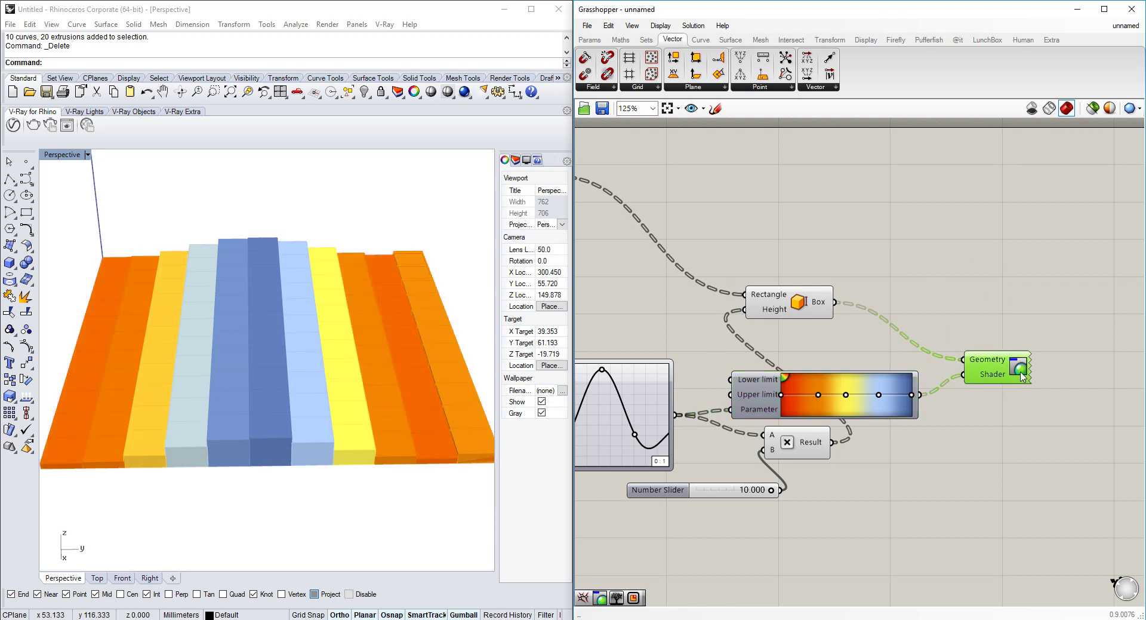
Try baking the boxes from the Box Rectangle component into the Rhino model.
{"action": "scroll", "coordinate": [1023, 373], "scroll_direction": "down", "scroll_amount": 1}
{"action": "middle_click", "coordinate": [1022, 373]}
{"action": "left_click", "coordinate": [1041, 396]}
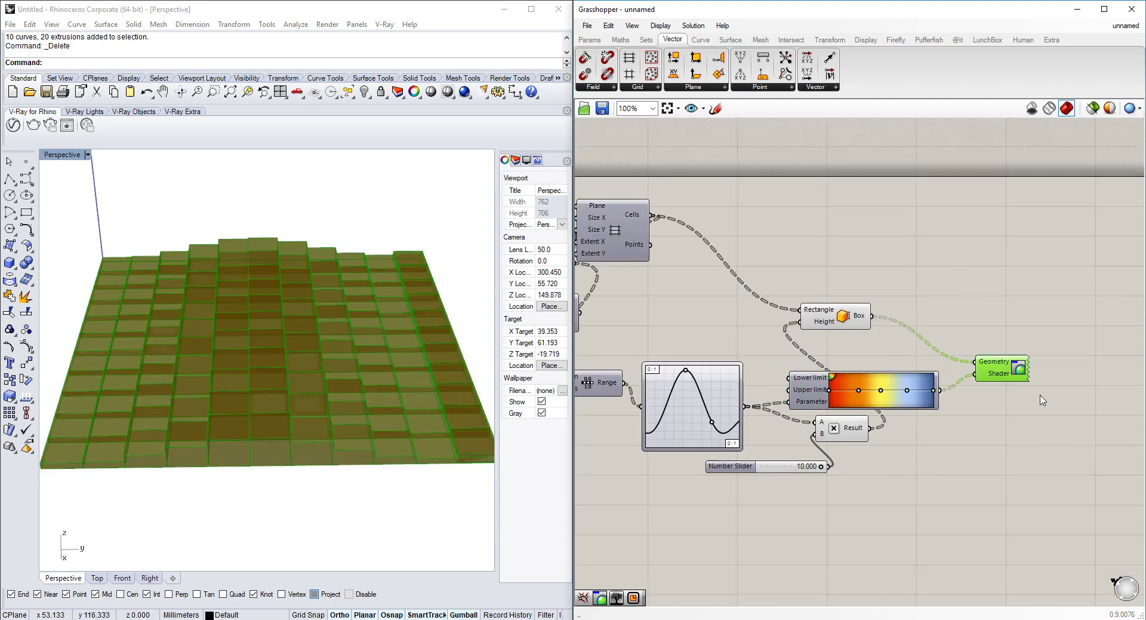
{"action": "left_click", "coordinate": [442, 195]}
{"action": "left_click", "coordinate": [847, 338]}
{"action": "scroll", "coordinate": [847, 318], "scroll_direction": "up", "scroll_amount": 1}
{"action": "middle_click", "coordinate": [849, 318]}
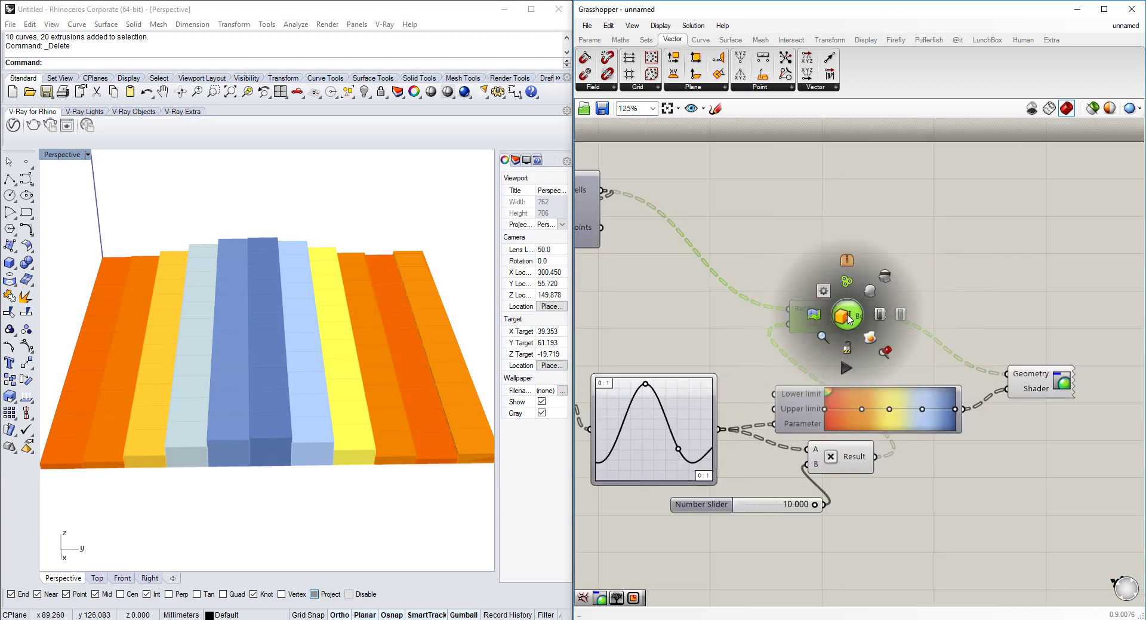
{"action": "left_click", "coordinate": [870, 339]}
{"action": "scroll", "coordinate": [438, 249], "scroll_direction": "down", "scroll_amount": 2}
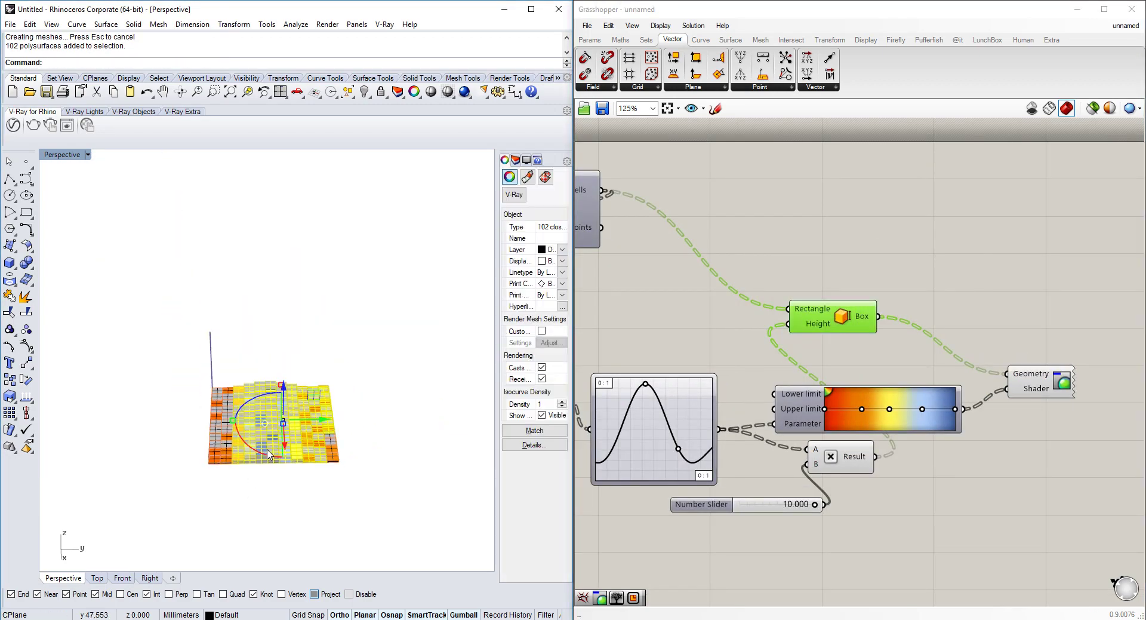
Move the baked boxes away from the coloured preview to compare them, and undo both the move and the bake.
{"action": "left_click_drag", "start_coordinate": [285, 445], "coordinate": [278, 375]}
{"action": "key", "text": "Escape"}
{"action": "scroll", "coordinate": [274, 376], "scroll_direction": "up", "scroll_amount": 2}
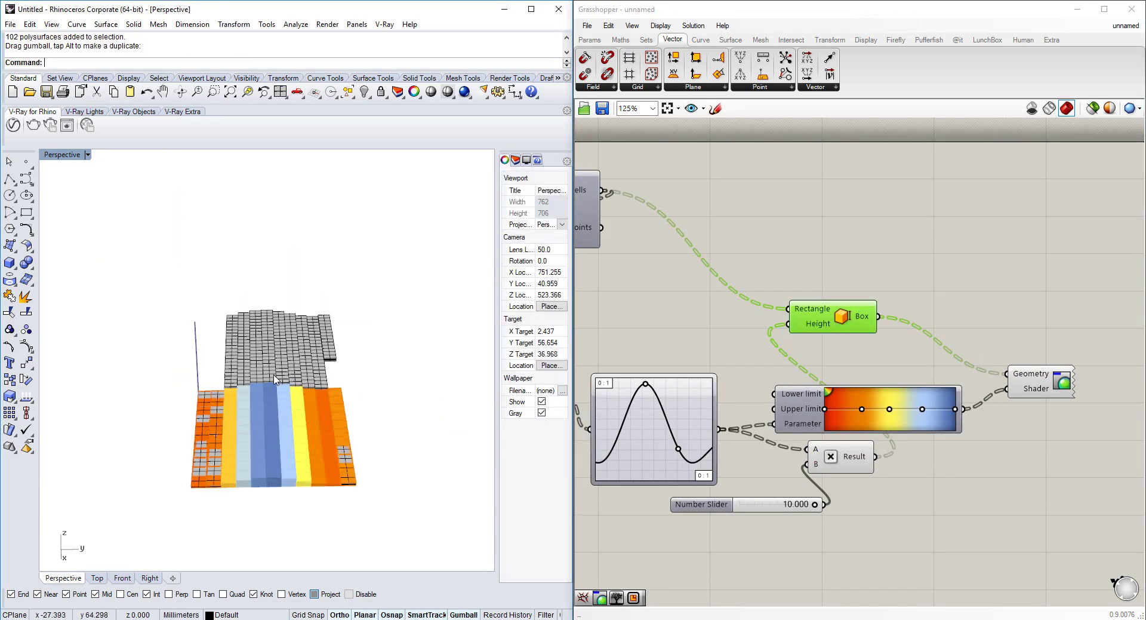
{"action": "scroll", "coordinate": [274, 377], "scroll_direction": "up", "scroll_amount": 7}
{"action": "right_click_drag", "start_coordinate": [275, 377], "coordinate": [312, 310]}
{"action": "key", "text": "ctrl+z"}
{"action": "key", "text": "ctrl+z"}
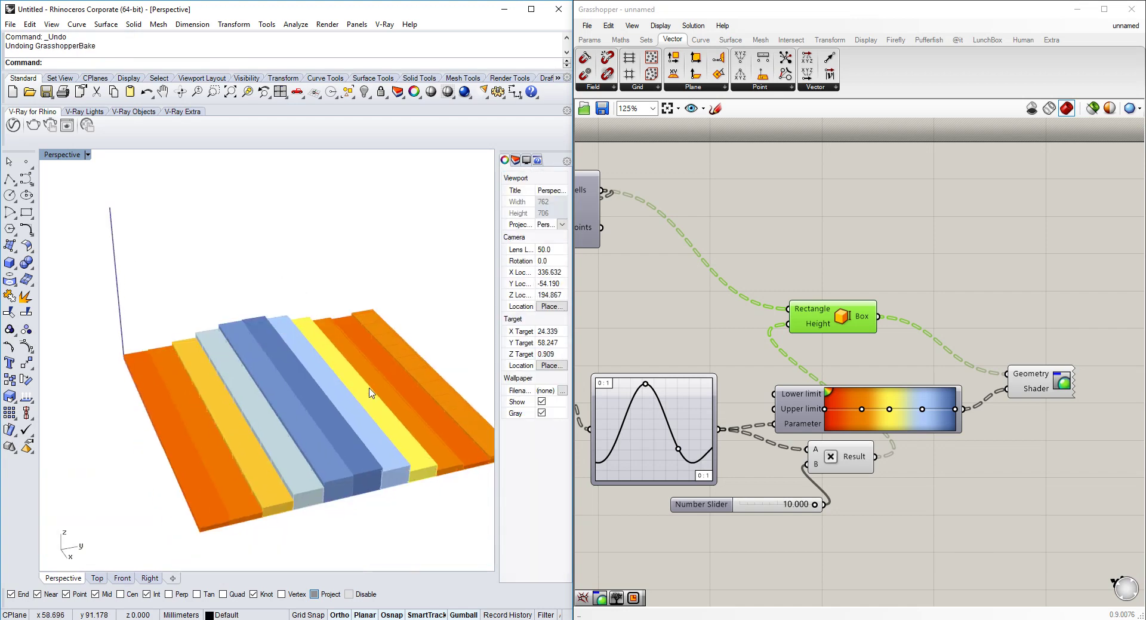
{"action": "right_click_drag", "start_coordinate": [371, 393], "coordinate": [348, 373], "text": "shift"}
Show the Human plug-in's components and make free canvas space beyond Custom Preview.
{"action": "right_click_drag", "start_coordinate": [918, 251], "coordinate": [873, 217]}
{"action": "left_click", "coordinate": [1013, 41]}
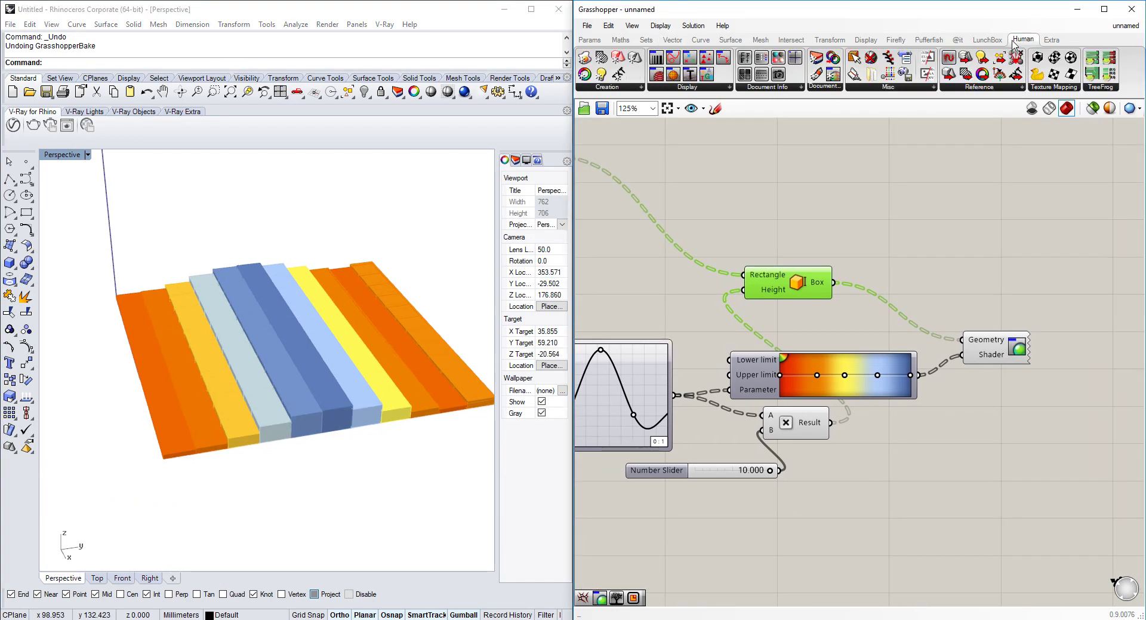
{"action": "right_click_drag", "start_coordinate": [944, 353], "coordinate": [818, 320]}
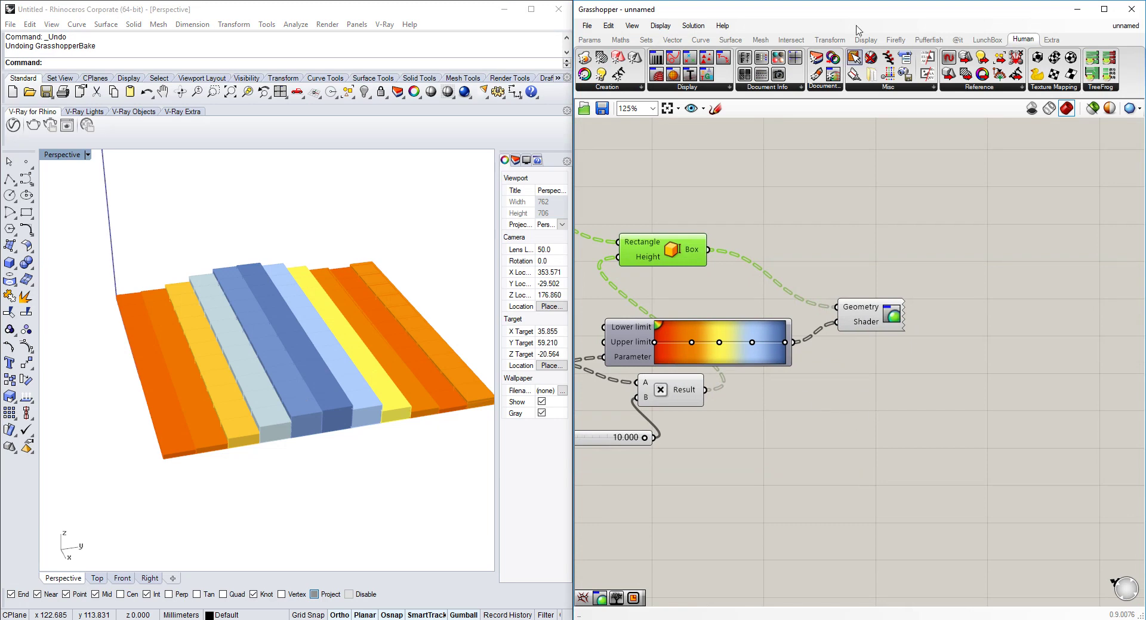
{"action": "left_click_drag", "start_coordinate": [587, 60], "coordinate": [784, 156]}
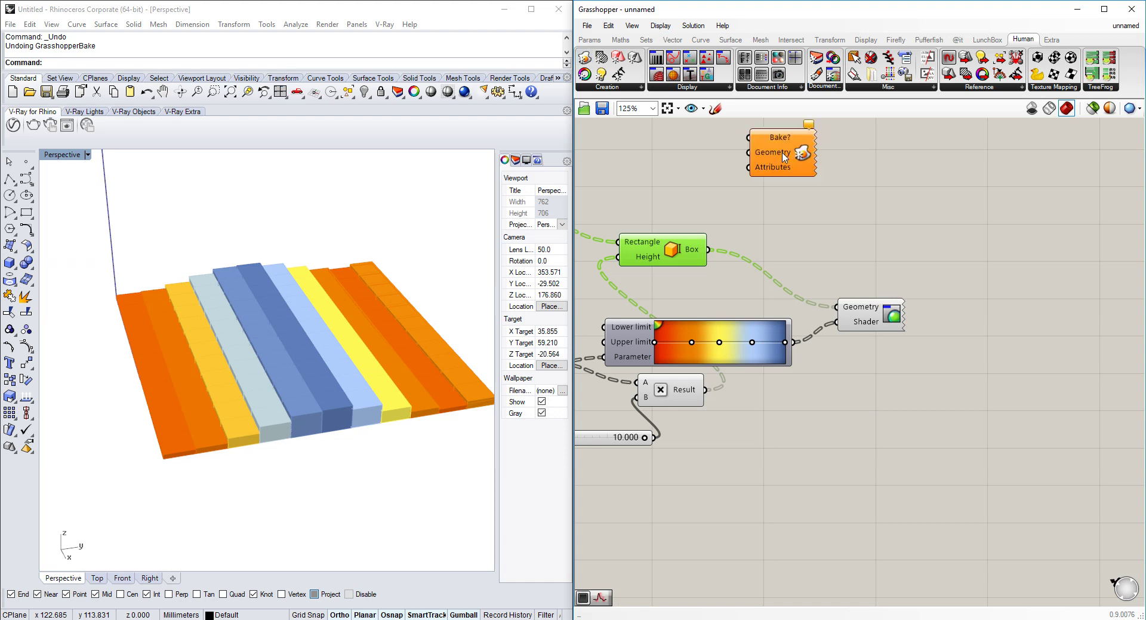
{"action": "left_click", "coordinate": [784, 157]}
{"action": "key", "text": "Delete"}
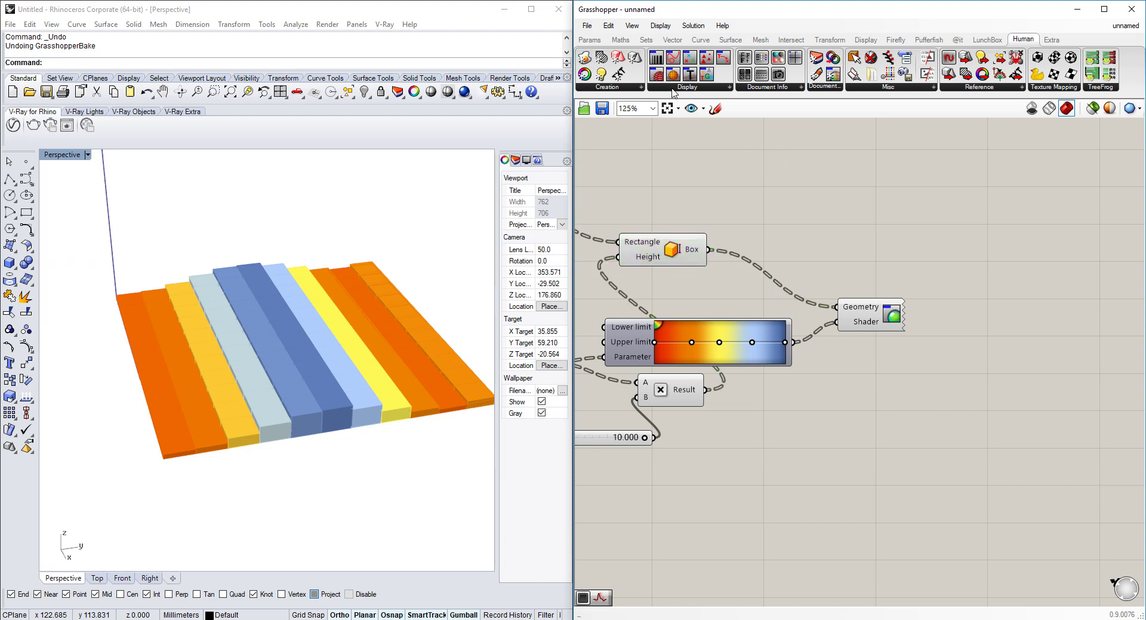
Add Human's Bake Geometry component on the free canvas above and beyond Custom Preview.
{"action": "left_click", "coordinate": [623, 89]}
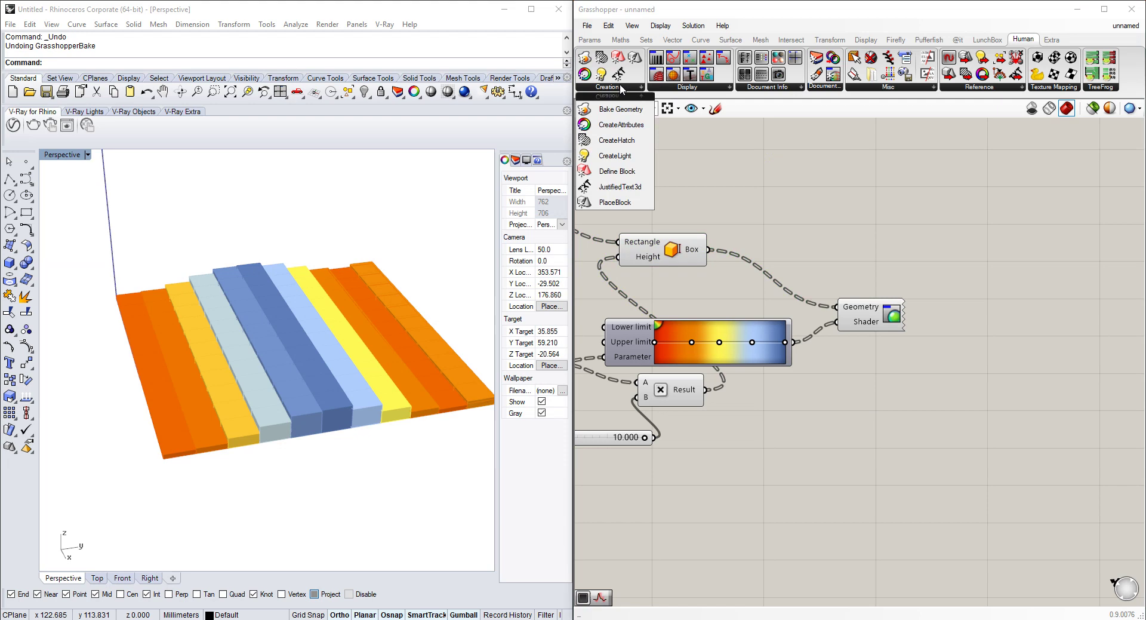
{"action": "left_click", "coordinate": [817, 87]}
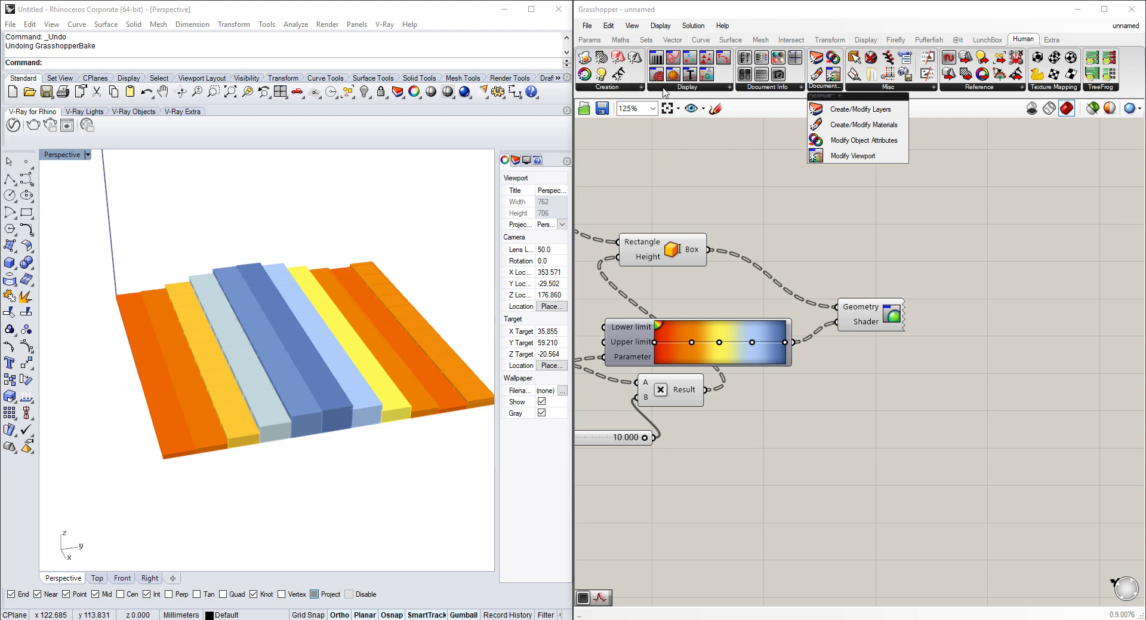
{"action": "left_click", "coordinate": [636, 88]}
{"action": "left_click", "coordinate": [624, 110]}
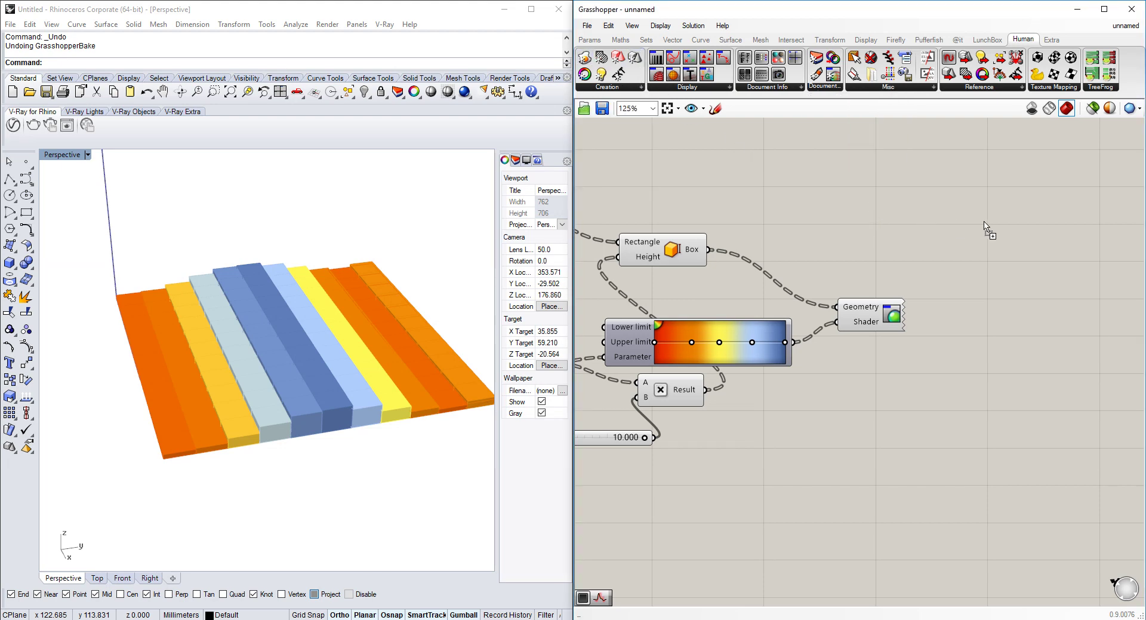
{"action": "left_click", "coordinate": [993, 221]}
{"action": "right_click_drag", "start_coordinate": [994, 221], "coordinate": [948, 235]}
{"action": "left_click_drag", "start_coordinate": [946, 236], "coordinate": [995, 252]}
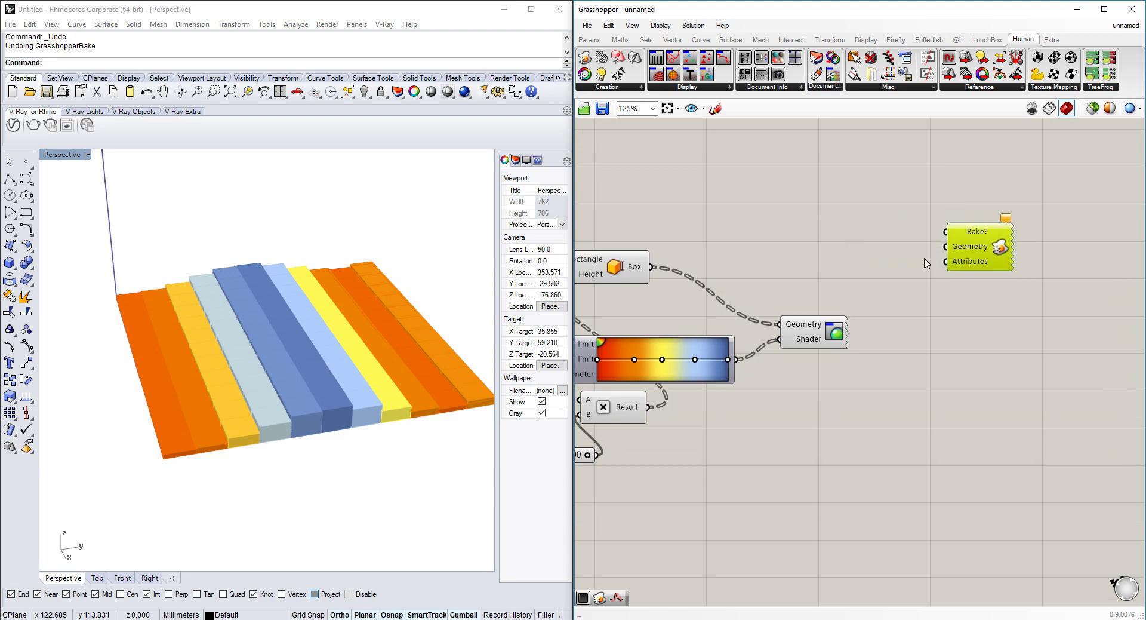
Add a Button component above the Box Rectangle component and connect it to Bake Geometry's Bake? input.
{"action": "double_click", "coordinate": [734, 209]}
{"action": "type", "text": "button"}
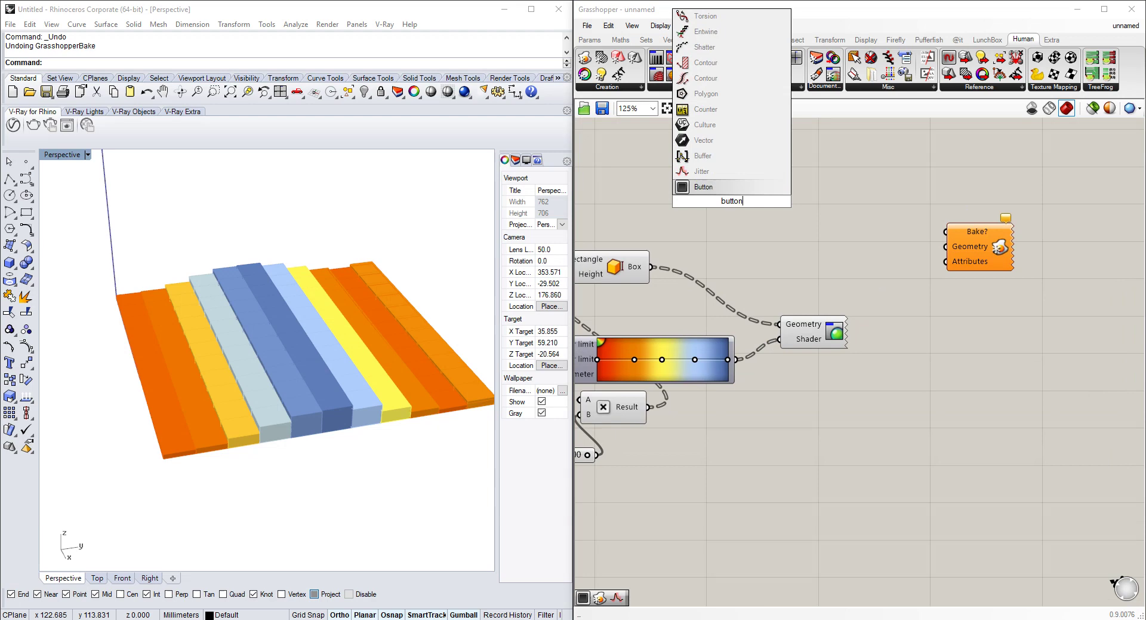
{"action": "key", "text": "Return"}
{"action": "left_click_drag", "start_coordinate": [772, 201], "coordinate": [958, 236]}
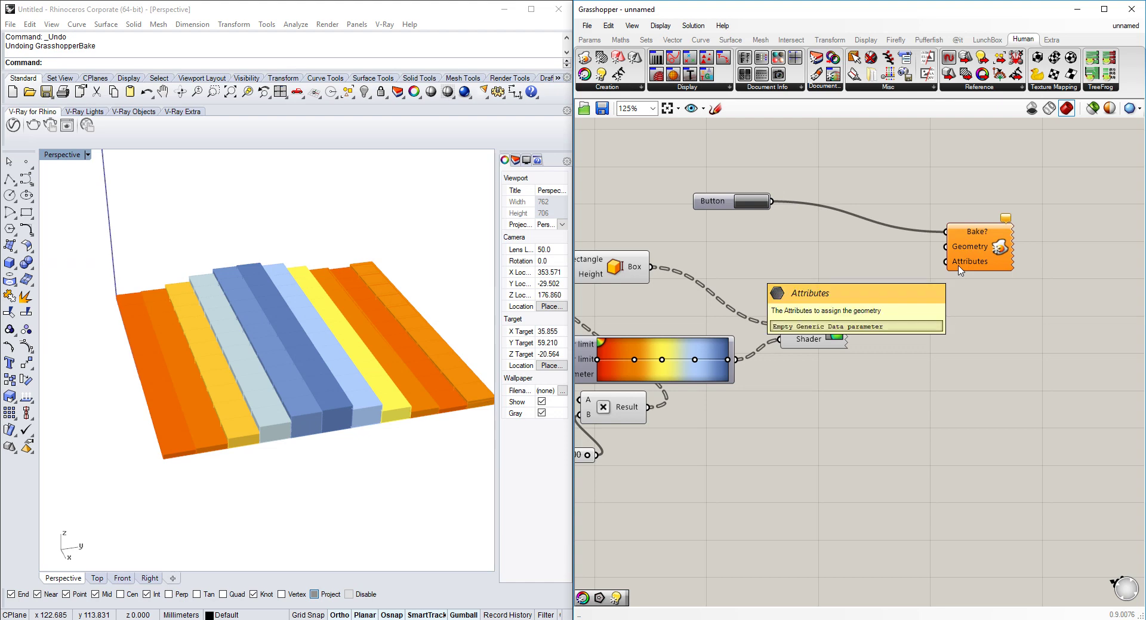
Add Human's CreateAttributes component below Custom Preview.
{"action": "left_click", "coordinate": [641, 88]}
{"action": "left_click", "coordinate": [620, 132]}
{"action": "left_click", "coordinate": [843, 431]}
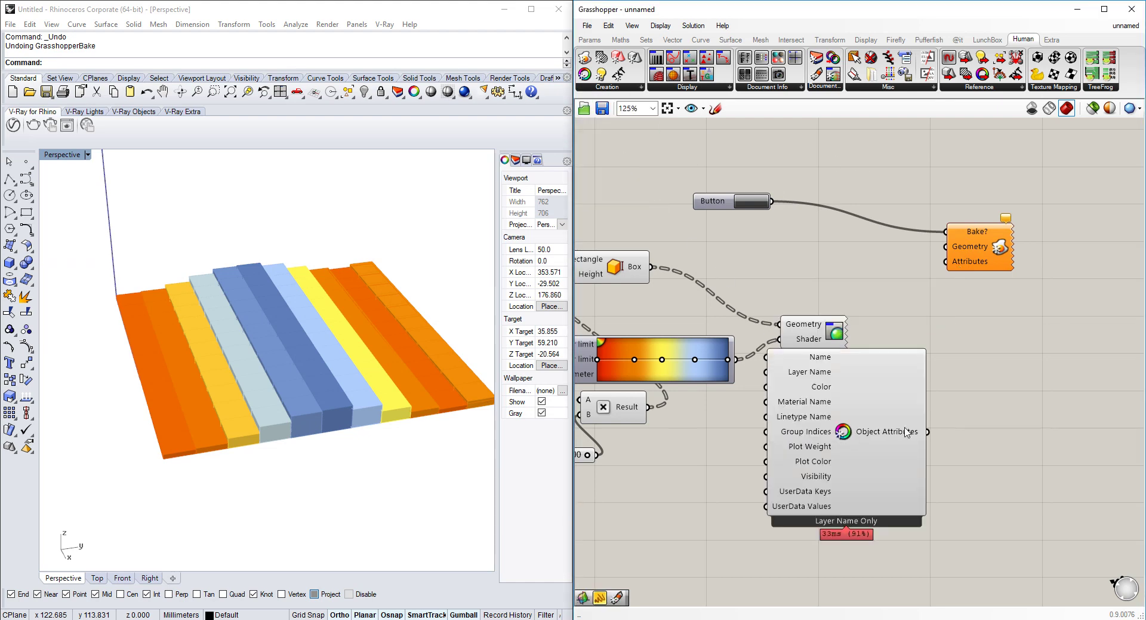
{"action": "left_click_drag", "start_coordinate": [906, 431], "coordinate": [866, 338]}
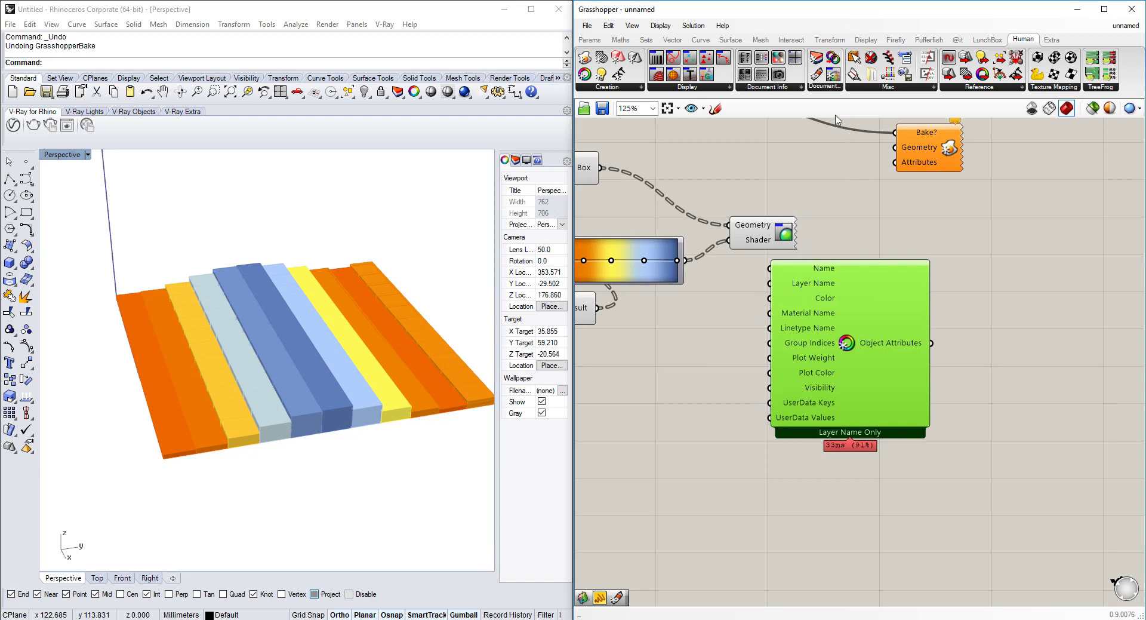
Add Human's Create/Modify Materials component before the attributes component, shifting the attributes component to make room.
{"action": "left_click", "coordinate": [826, 86]}
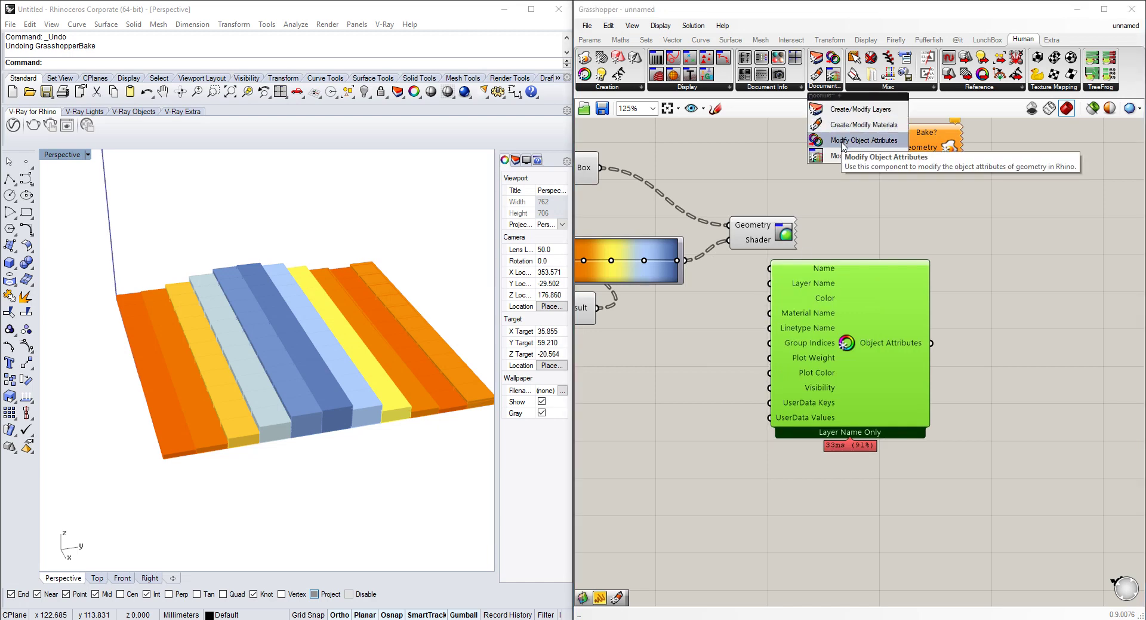
{"action": "left_click", "coordinate": [860, 124]}
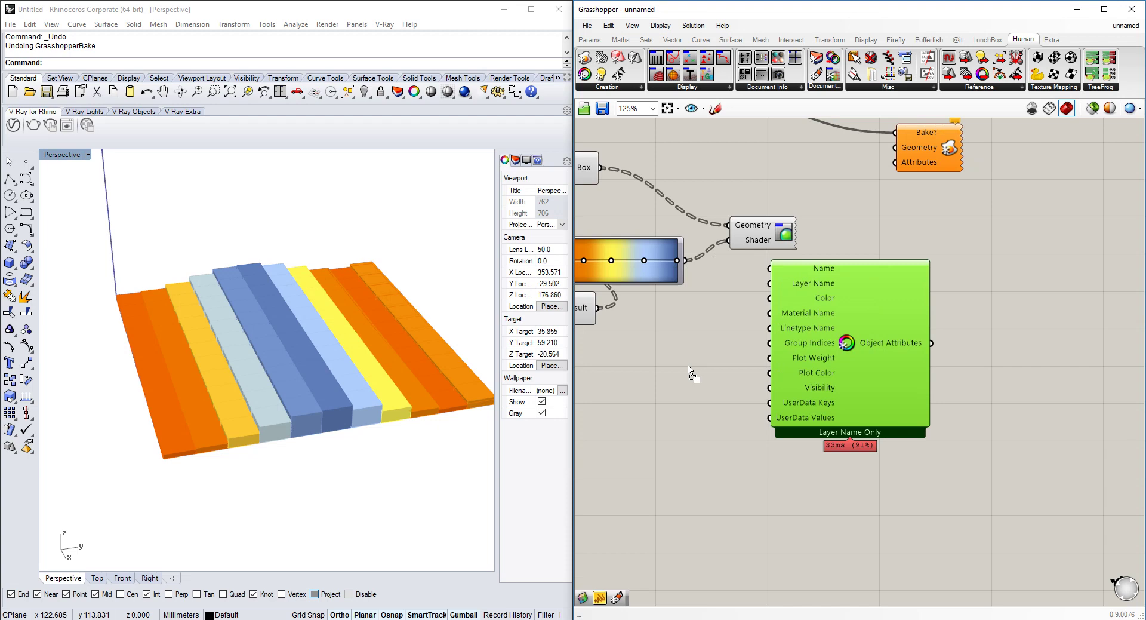
{"action": "left_click", "coordinate": [687, 374]}
{"action": "left_click_drag", "start_coordinate": [858, 351], "coordinate": [907, 344]}
{"action": "left_click_drag", "start_coordinate": [672, 361], "coordinate": [675, 373]}
{"action": "right_click_drag", "start_coordinate": [857, 333], "coordinate": [960, 307]}
{"action": "right_click_drag", "start_coordinate": [770, 322], "coordinate": [793, 319]}
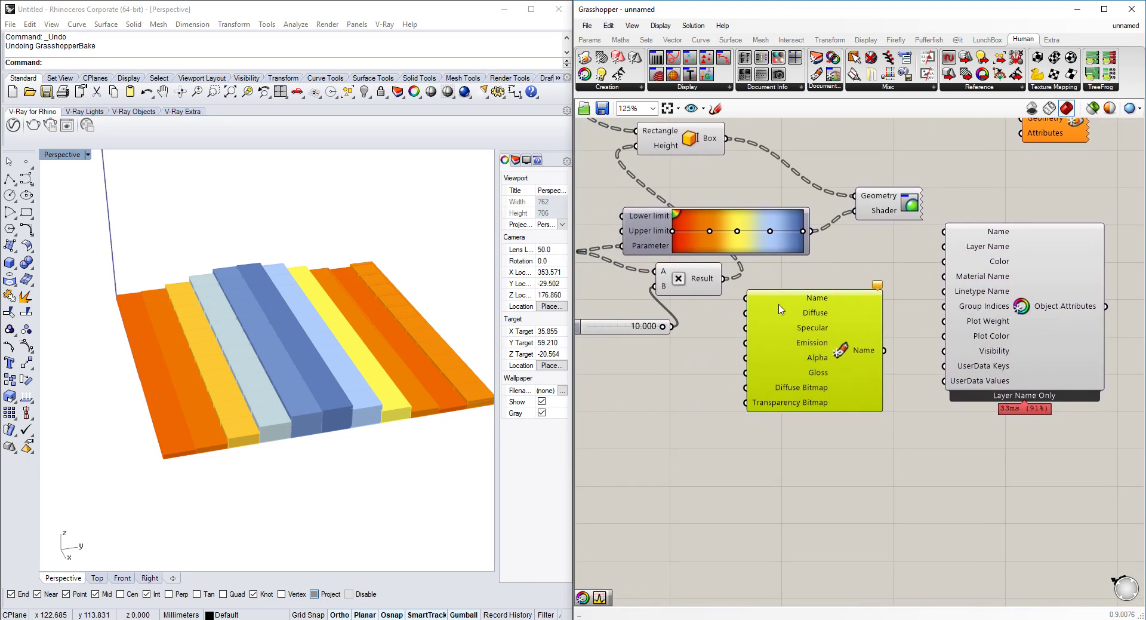
Wire the gradient colours into the material component's Diffuse and Name inputs, and its Name output into the attributes' Material Name.
{"action": "left_click_drag", "start_coordinate": [813, 233], "coordinate": [751, 320]}
{"action": "right_click_drag", "start_coordinate": [864, 334], "coordinate": [827, 335]}
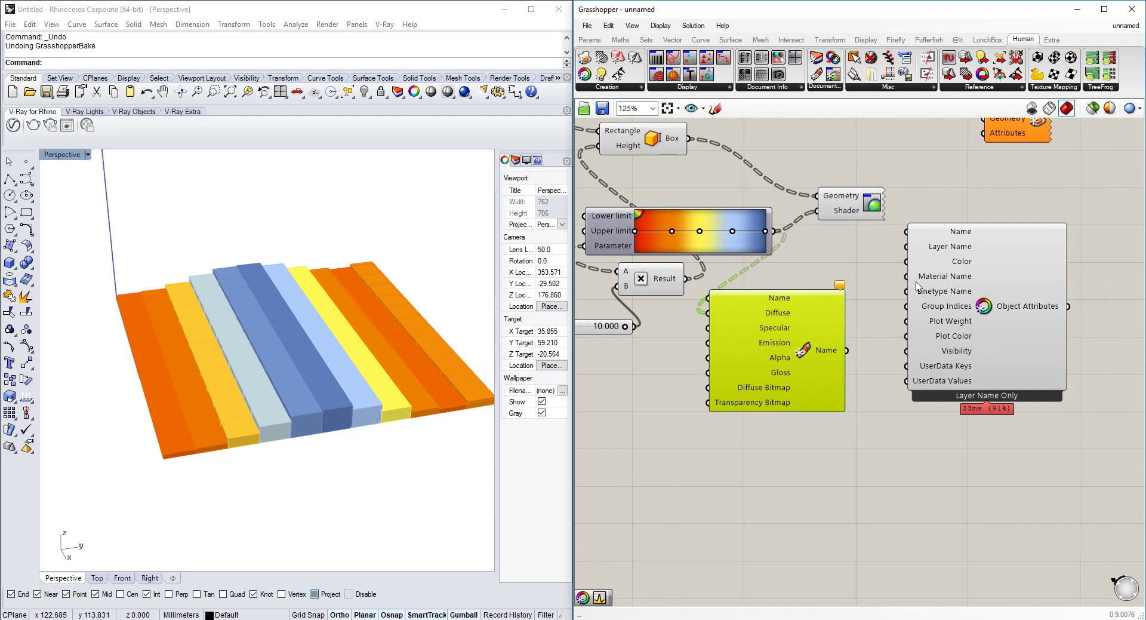
{"action": "left_click_drag", "start_coordinate": [846, 351], "coordinate": [904, 287]}
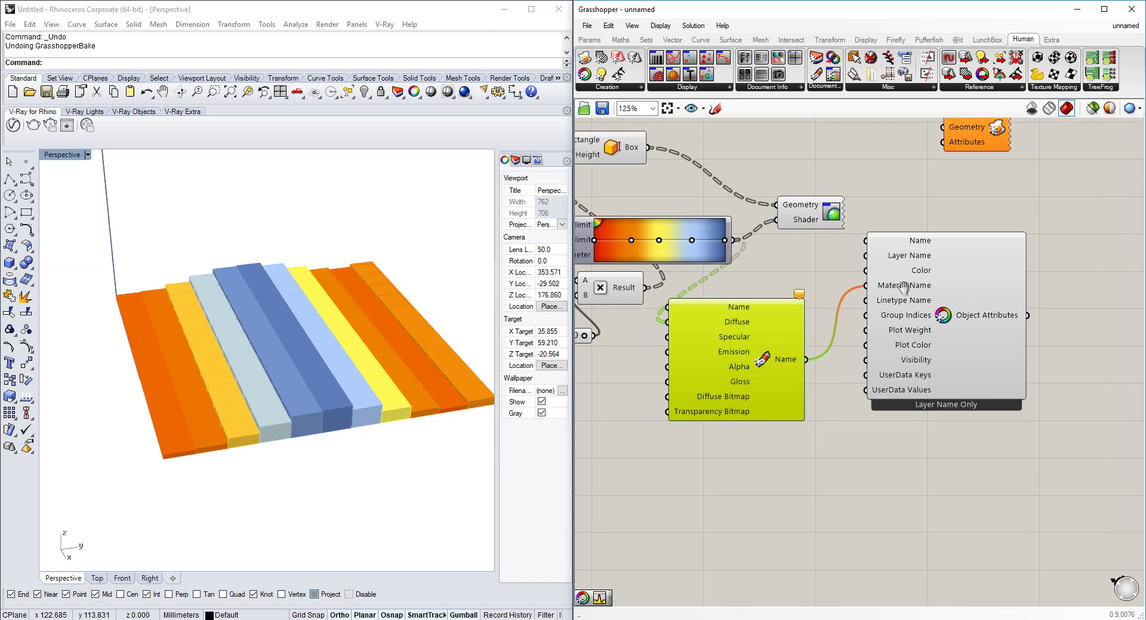
{"action": "left_click_drag", "start_coordinate": [764, 317], "coordinate": [788, 310]}
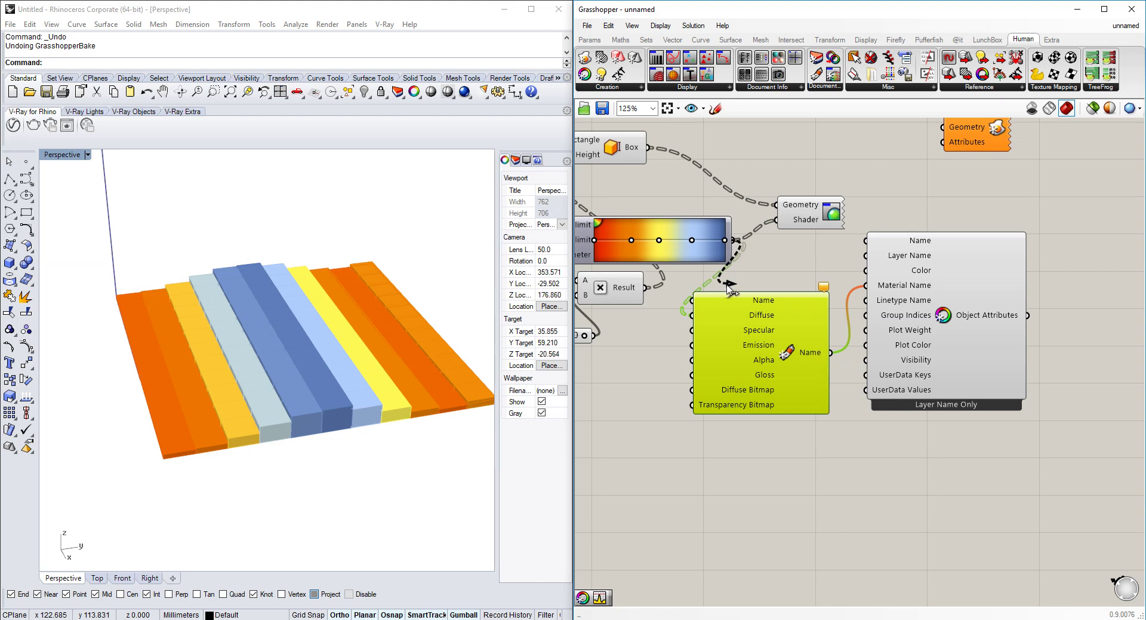
{"action": "scroll", "coordinate": [789, 357], "scroll_direction": "up", "scroll_amount": 2}
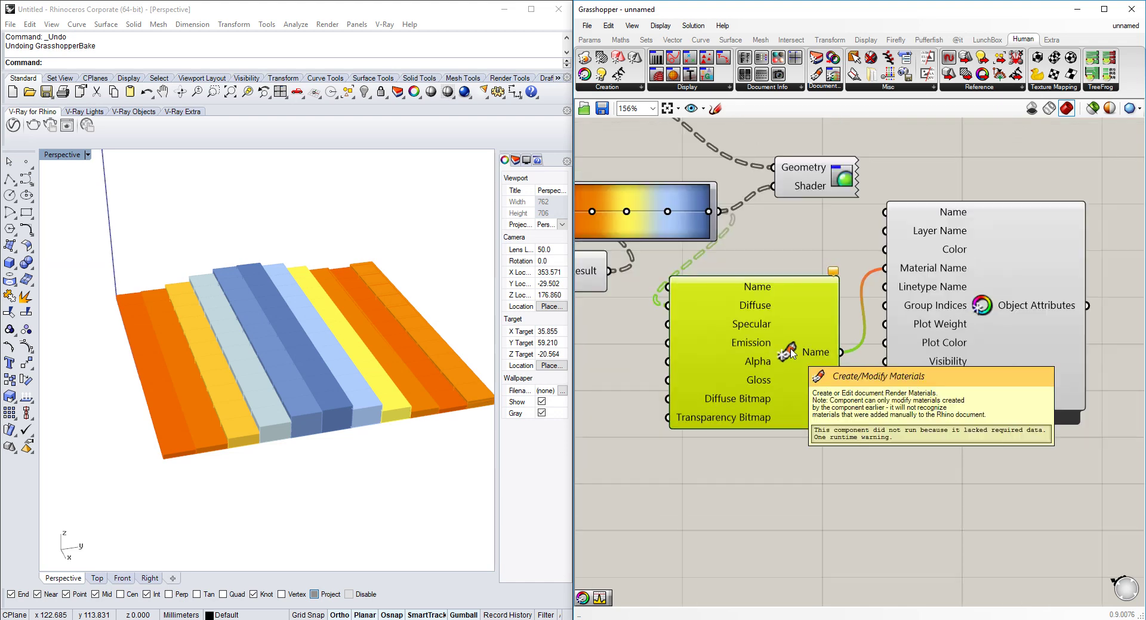
{"action": "left_click_drag", "start_coordinate": [721, 214], "coordinate": [686, 286]}
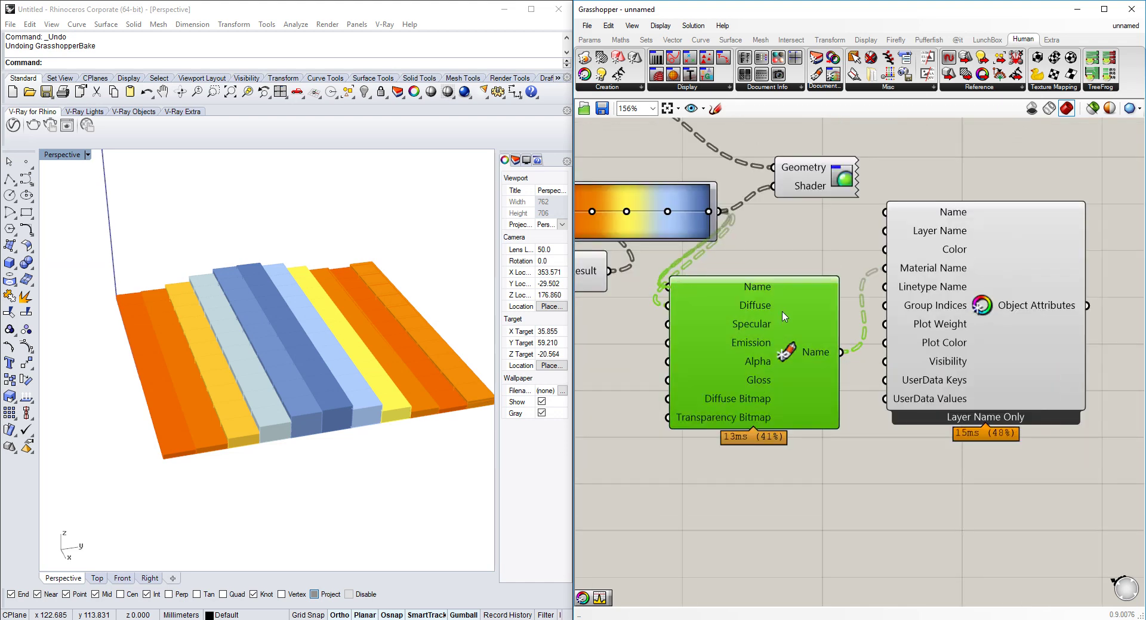
Shift the attributes and material components further along the canvas, leaving a wider gap between them.
{"action": "right_click_drag", "start_coordinate": [777, 311], "coordinate": [721, 321]}
{"action": "right_click_drag", "start_coordinate": [980, 299], "coordinate": [824, 342]}
{"action": "scroll", "coordinate": [906, 315], "scroll_direction": "down", "scroll_amount": 1}
{"action": "right_click_drag", "start_coordinate": [855, 294], "coordinate": [953, 299]}
{"action": "left_click_drag", "start_coordinate": [911, 373], "coordinate": [1030, 372]}
{"action": "right_click_drag", "start_coordinate": [766, 376], "coordinate": [721, 378]}
{"action": "left_click_drag", "start_coordinate": [698, 394], "coordinate": [792, 386]}
{"action": "right_click_drag", "start_coordinate": [1058, 354], "coordinate": [892, 350]}
{"action": "key", "text": "ctrl+z"}
{"action": "key", "text": "ctrl+z"}
{"action": "key", "text": "ctrl+z"}
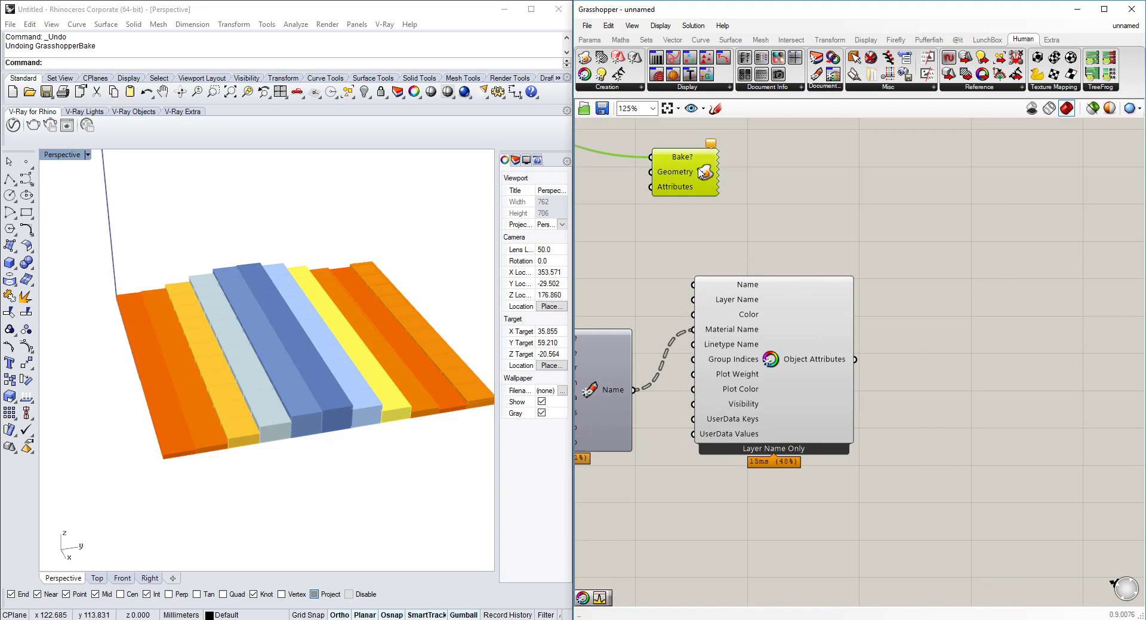
Place Bake Geometry just beyond the attributes component and wire the Object Attributes output into its Attributes input.
{"action": "left_click_drag", "start_coordinate": [856, 359], "coordinate": [902, 250]}
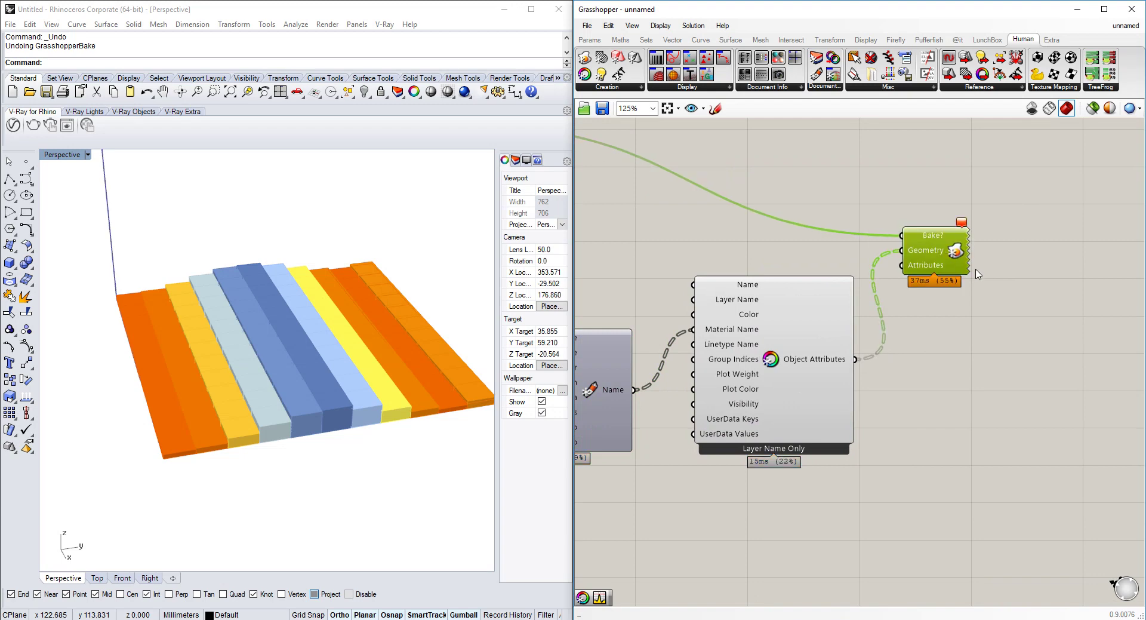
{"action": "left_click_drag", "start_coordinate": [857, 360], "coordinate": [903, 265]}
{"action": "right_click_drag", "start_coordinate": [949, 258], "coordinate": [1035, 286]}
{"action": "scroll", "coordinate": [1024, 286], "scroll_direction": "down", "scroll_amount": 1}
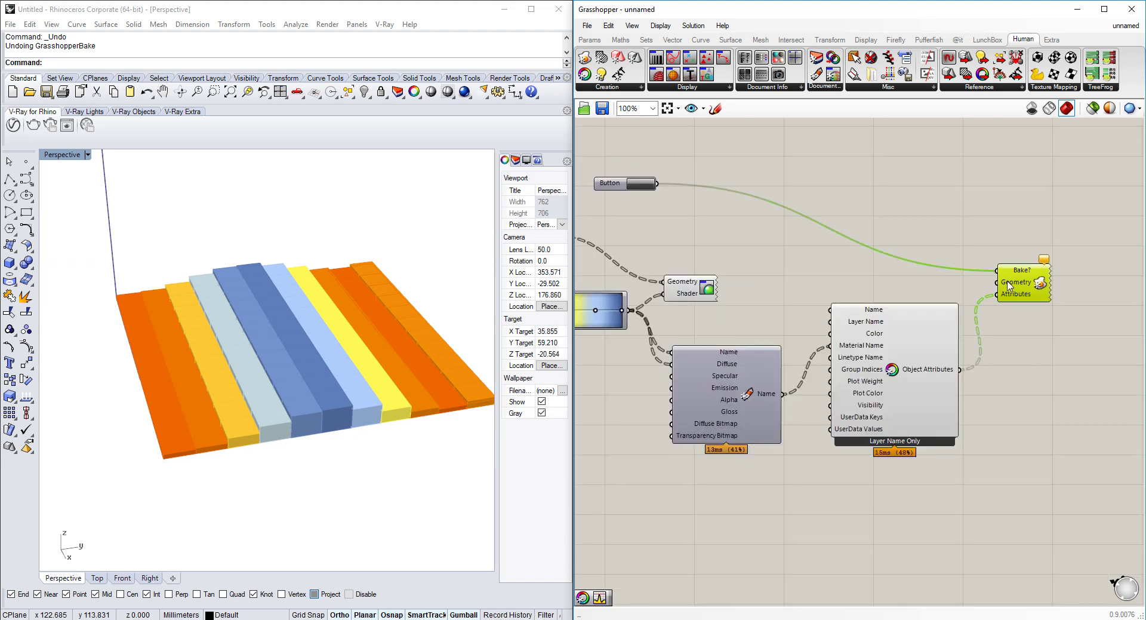
Wire the Box output into Bake Geometry's Geometry input and move the Button close to Bake Geometry.
{"action": "scroll", "coordinate": [1006, 282], "scroll_direction": "down", "scroll_amount": 2}
{"action": "left_click_drag", "start_coordinate": [999, 280], "coordinate": [707, 254]}
{"action": "scroll", "coordinate": [733, 251], "scroll_direction": "up", "scroll_amount": 2}
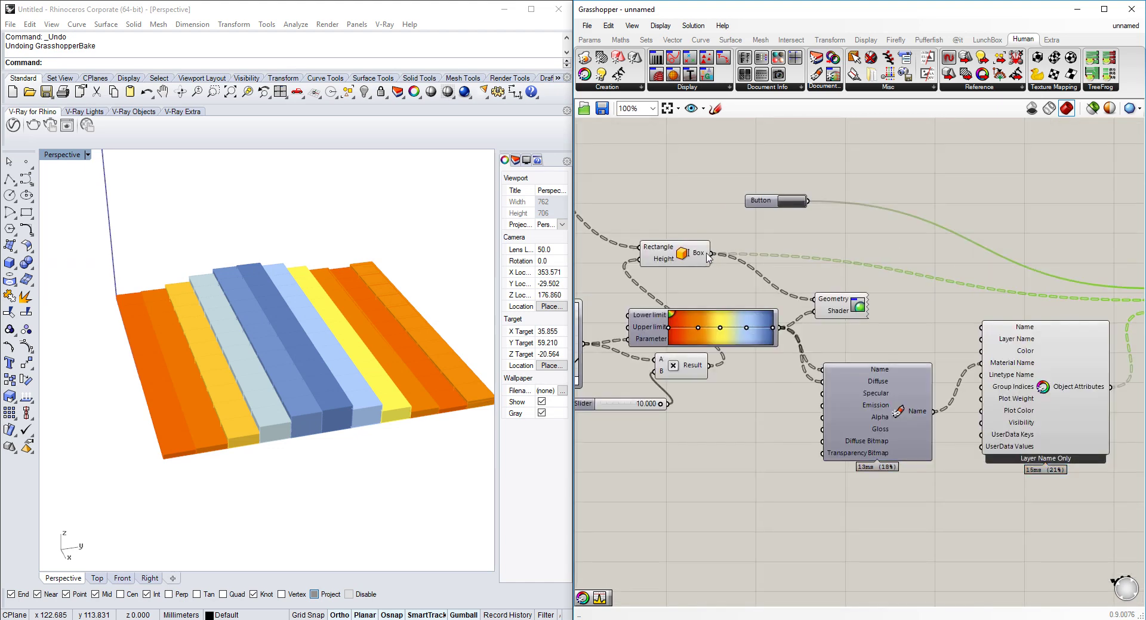
{"action": "right_click_drag", "start_coordinate": [949, 238], "coordinate": [761, 220]}
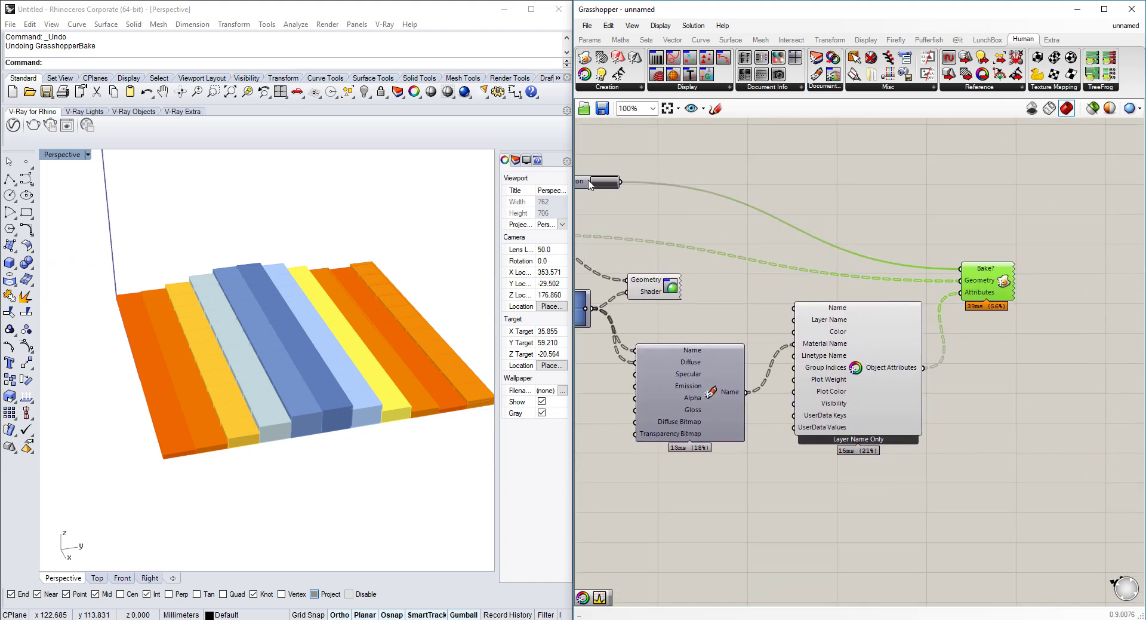
{"action": "left_click_drag", "start_coordinate": [589, 184], "coordinate": [839, 215]}
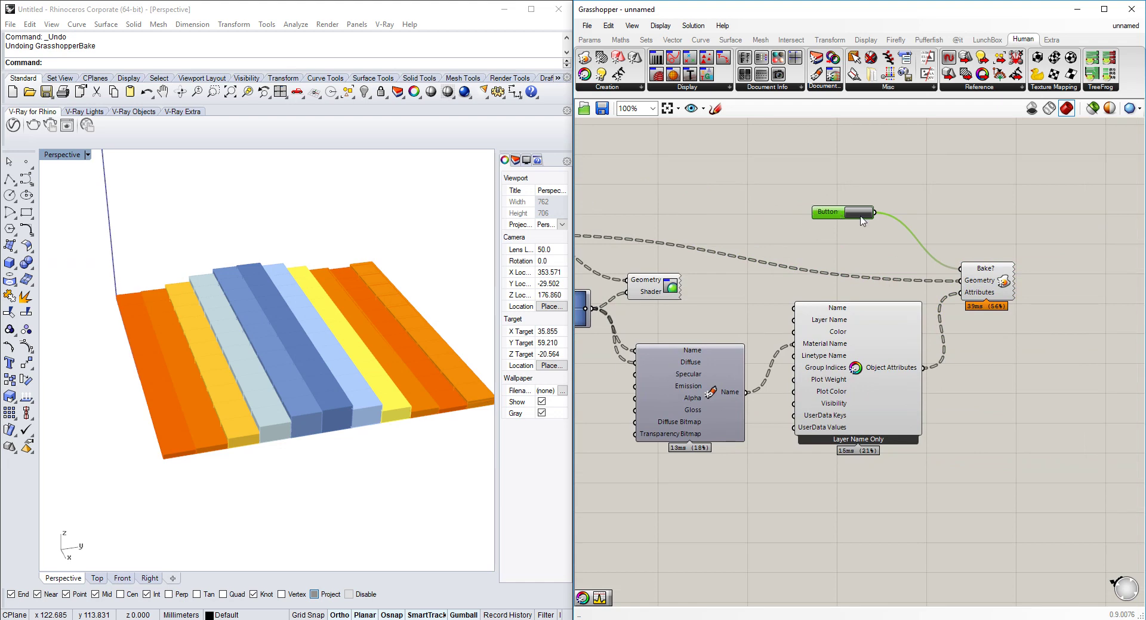
Trigger the bake with the Button component and move all baked boxes about 101 mm in the negative Y direction.
{"action": "left_click", "coordinate": [861, 215]}
{"action": "scroll", "coordinate": [313, 304], "scroll_direction": "down", "scroll_amount": 4}
{"action": "right_click_drag", "start_coordinate": [312, 302], "coordinate": [369, 283]}
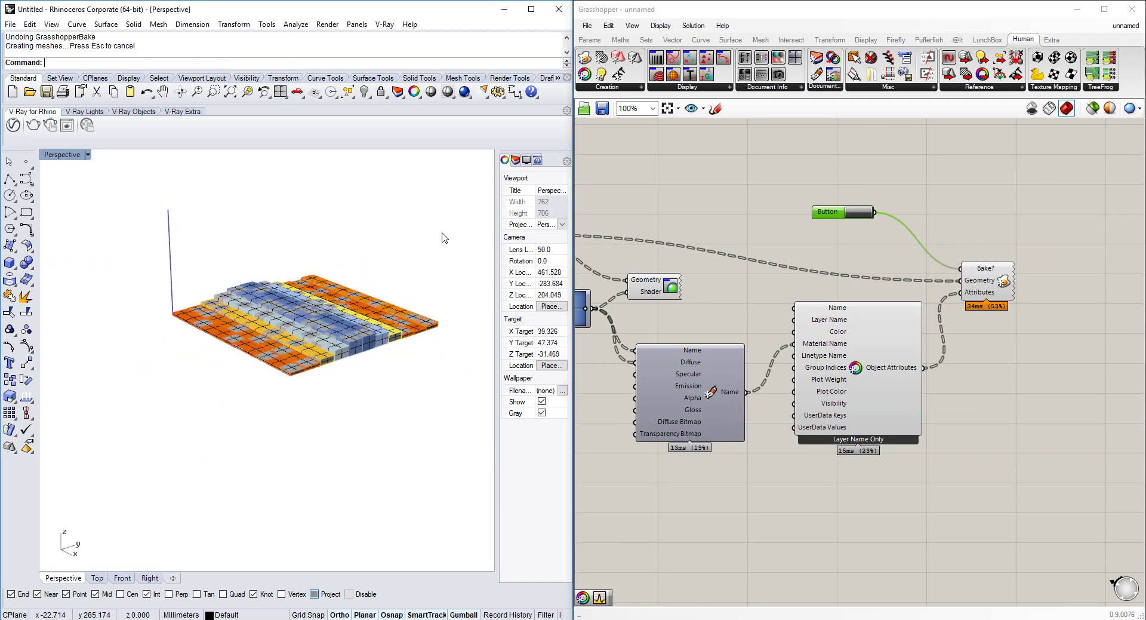
{"action": "key", "text": "ctrl+a"}
{"action": "right_click_drag", "start_coordinate": [432, 248], "coordinate": [374, 310]}
{"action": "left_click_drag", "start_coordinate": [338, 338], "coordinate": [159, 363]}
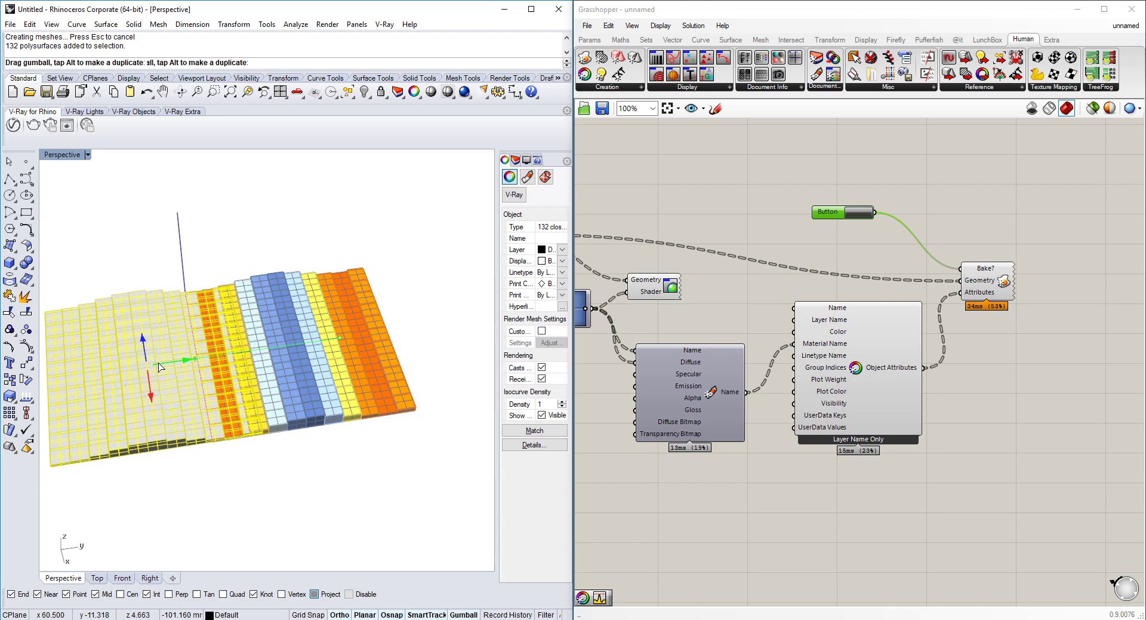
{"action": "key", "text": "Escape"}
Set the Perspective viewport to Rendered display mode and bring the baked boxes into view.
{"action": "left_click", "coordinate": [67, 155]}
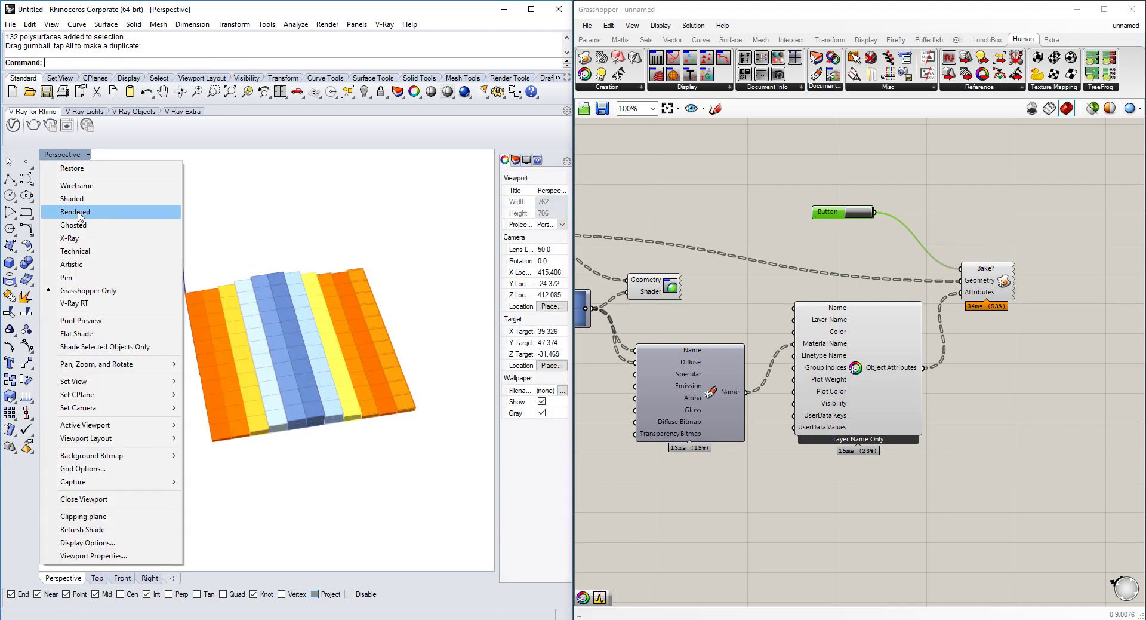
{"action": "left_click", "coordinate": [79, 212]}
{"action": "mouse_move", "coordinate": [123, 343]}
{"action": "right_mouse_down", "text": "shift"}
{"action": "mouse_move", "coordinate": [345, 259]}
{"action": "mouse_move", "coordinate": [278, 310]}
{"action": "mouse_move", "coordinate": [305, 320]}
{"action": "right_mouse_up", "text": "shift"}
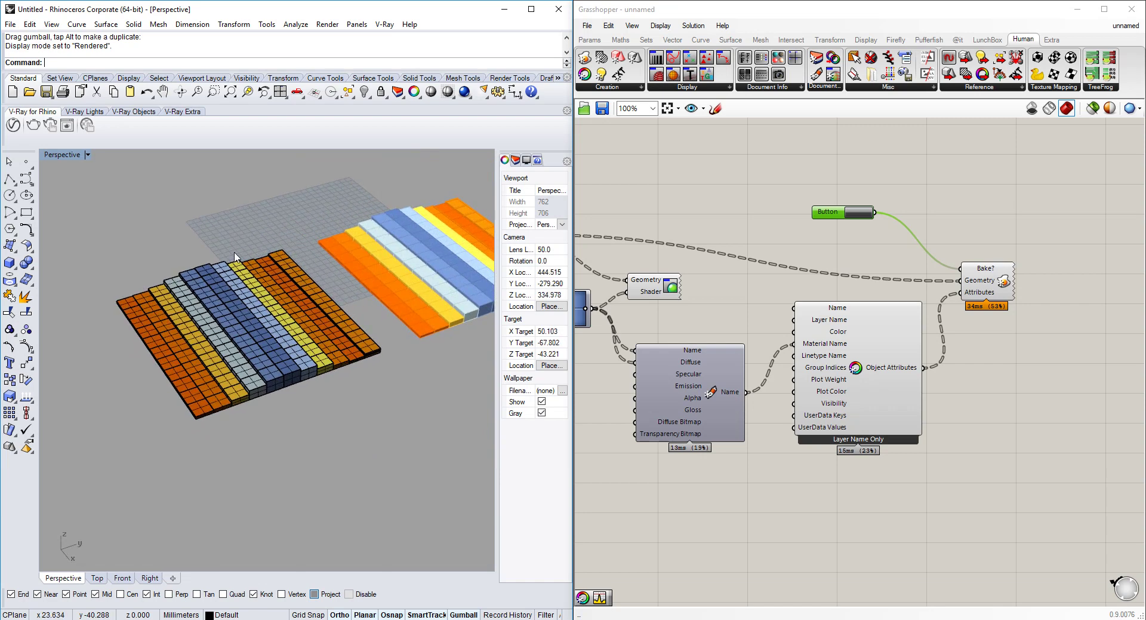
Compare the baked boxes in the Perspective viewport in Shaded display mode and again in Rendered mode.
{"action": "left_click", "coordinate": [67, 155]}
{"action": "left_click", "coordinate": [72, 199]}
{"action": "right_click_drag", "start_coordinate": [120, 251], "coordinate": [143, 231]}
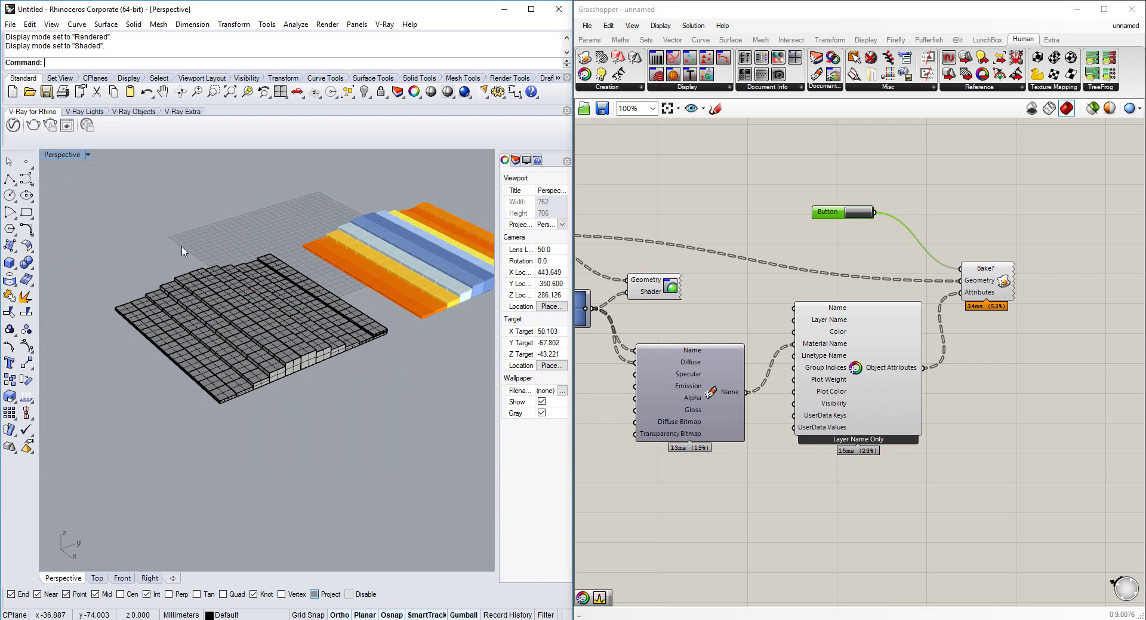
{"action": "left_click", "coordinate": [61, 156]}
{"action": "left_click", "coordinate": [88, 214]}
{"action": "right_click_drag", "start_coordinate": [220, 287], "coordinate": [368, 333]}
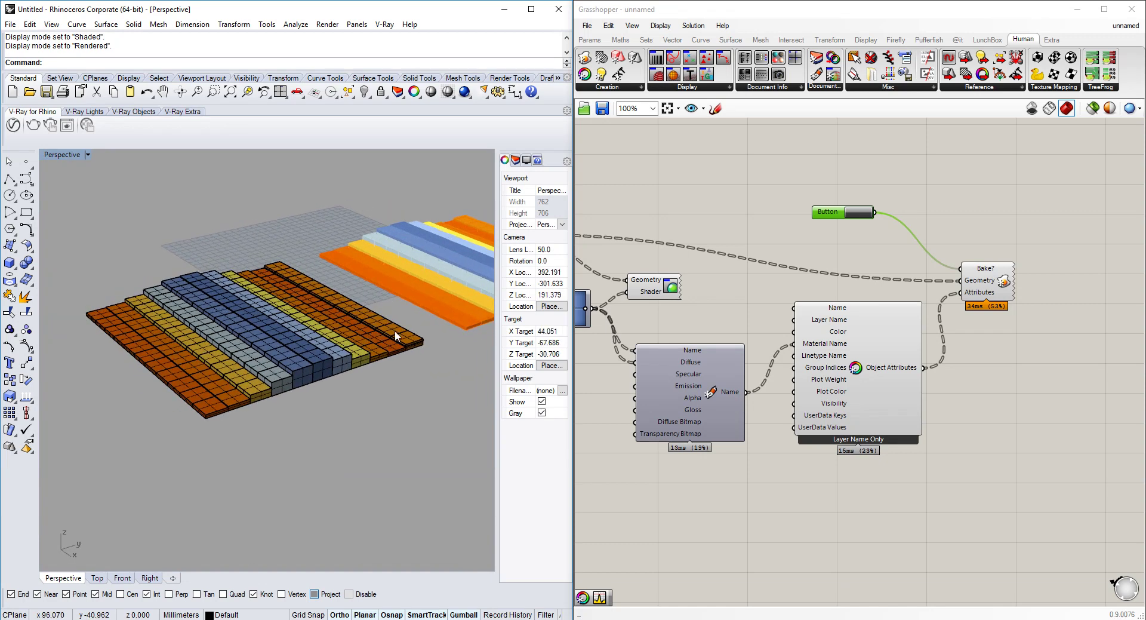
Render the baked boxes with V-Ray and enlarge the result in the frame buffer to 200%.
{"action": "left_click", "coordinate": [32, 125]}
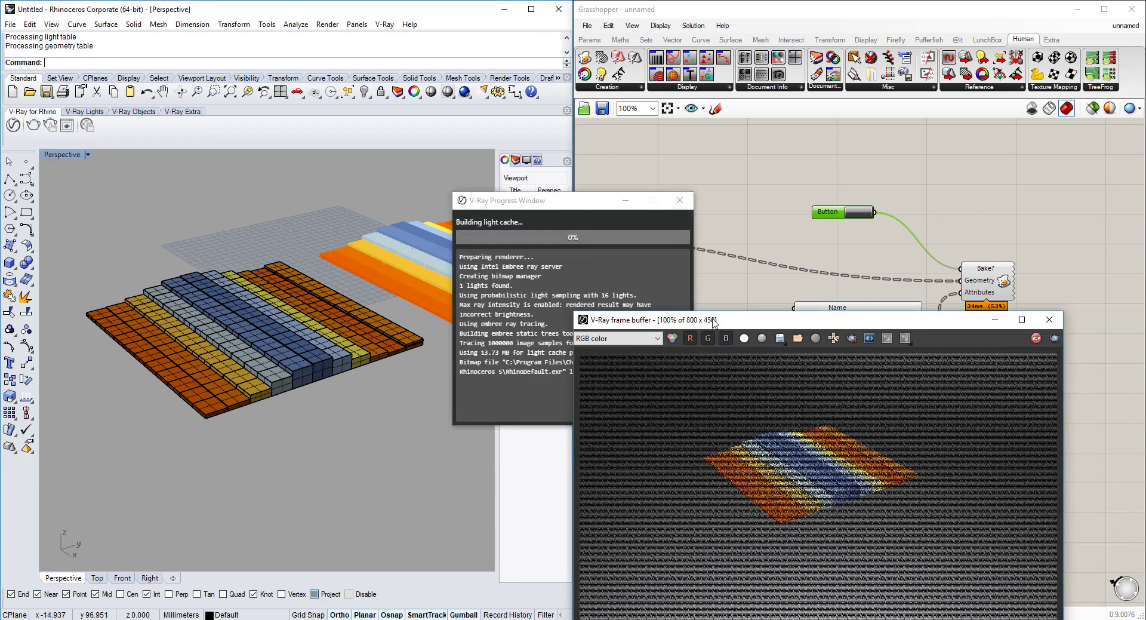
{"action": "left_click_drag", "start_coordinate": [708, 324], "coordinate": [694, 108]}
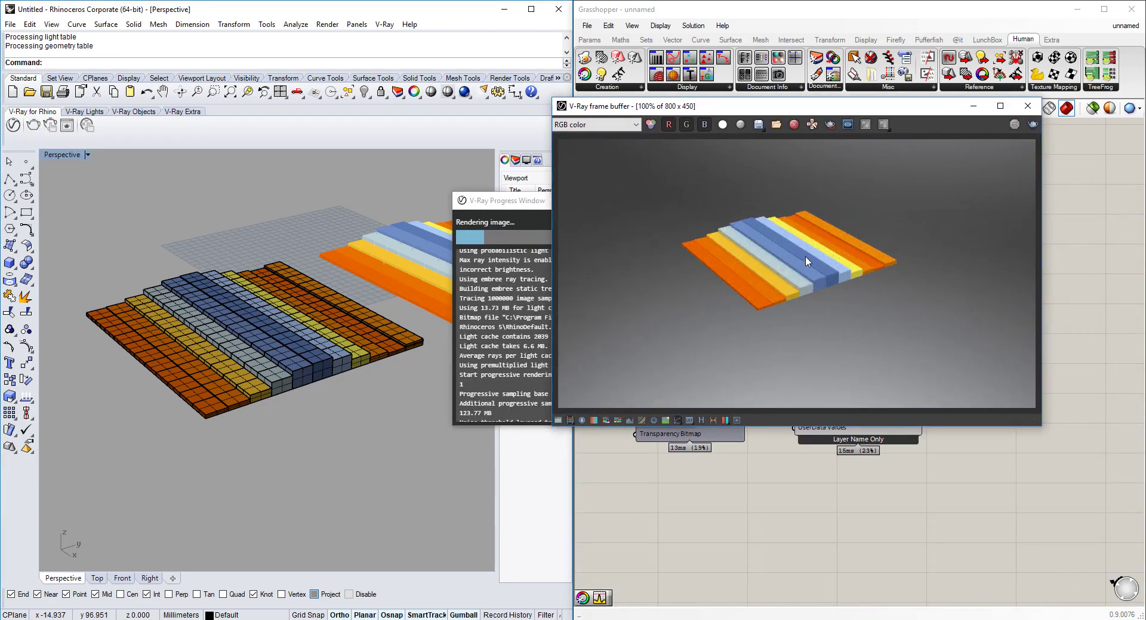
{"action": "scroll", "coordinate": [805, 255], "scroll_direction": "up", "scroll_amount": 2}
Examine the Environment and Render Output settings in the V-Ray Asset Editor, and minimise the editor.
{"action": "left_click", "coordinate": [13, 124]}
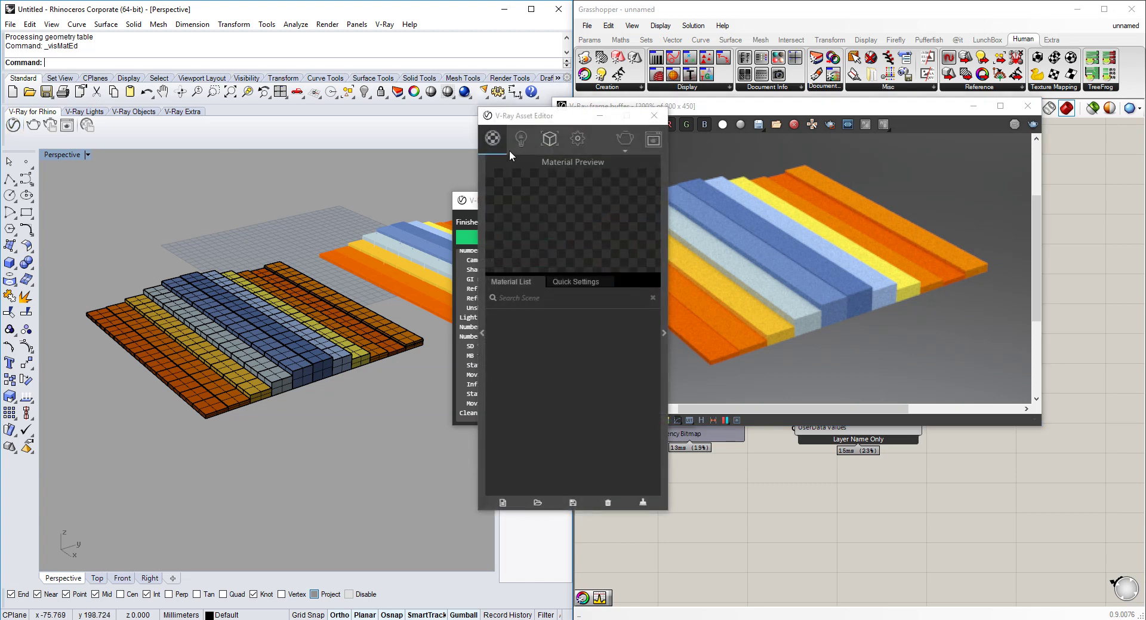
{"action": "left_click", "coordinate": [578, 139]}
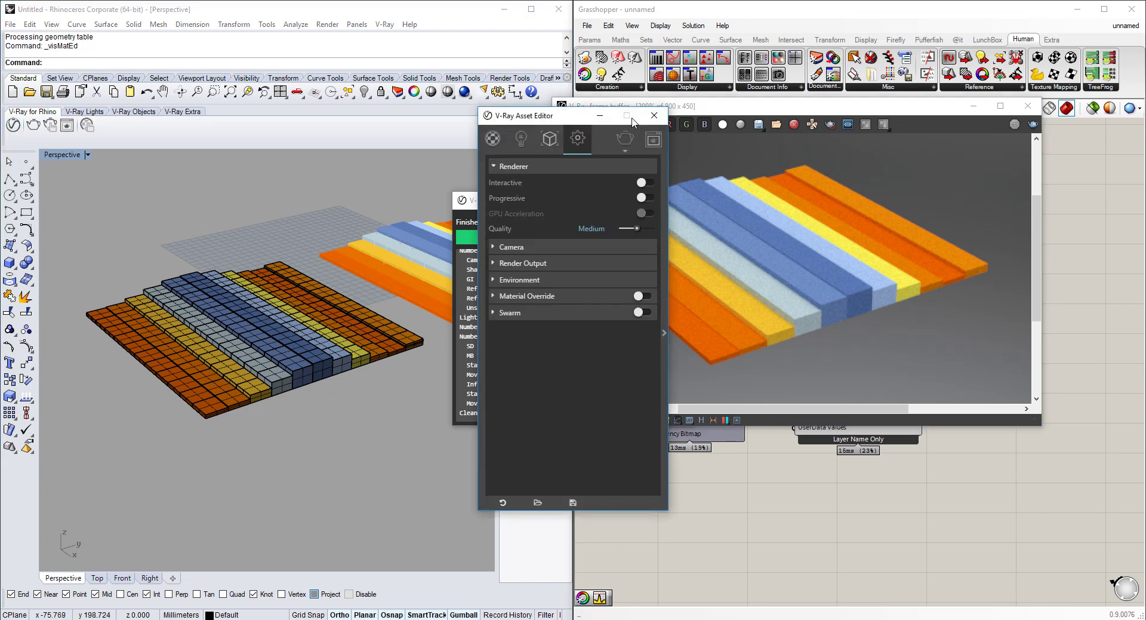
{"action": "left_click", "coordinate": [566, 276]}
{"action": "left_click", "coordinate": [557, 261]}
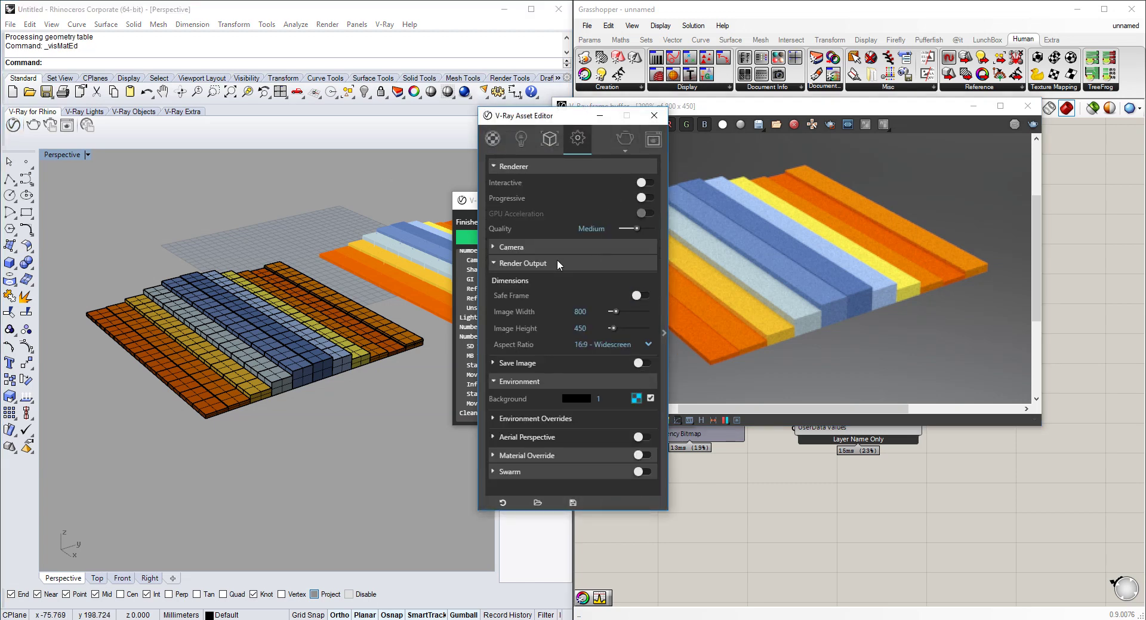
{"action": "left_click_drag", "start_coordinate": [591, 311], "coordinate": [478, 309]}
{"action": "left_click", "coordinate": [601, 115]}
Move the V-Ray frame buffer and progress windows away from the Grasshopper definition to uncover its components.
{"action": "right_click_drag", "start_coordinate": [298, 325], "coordinate": [280, 317]}
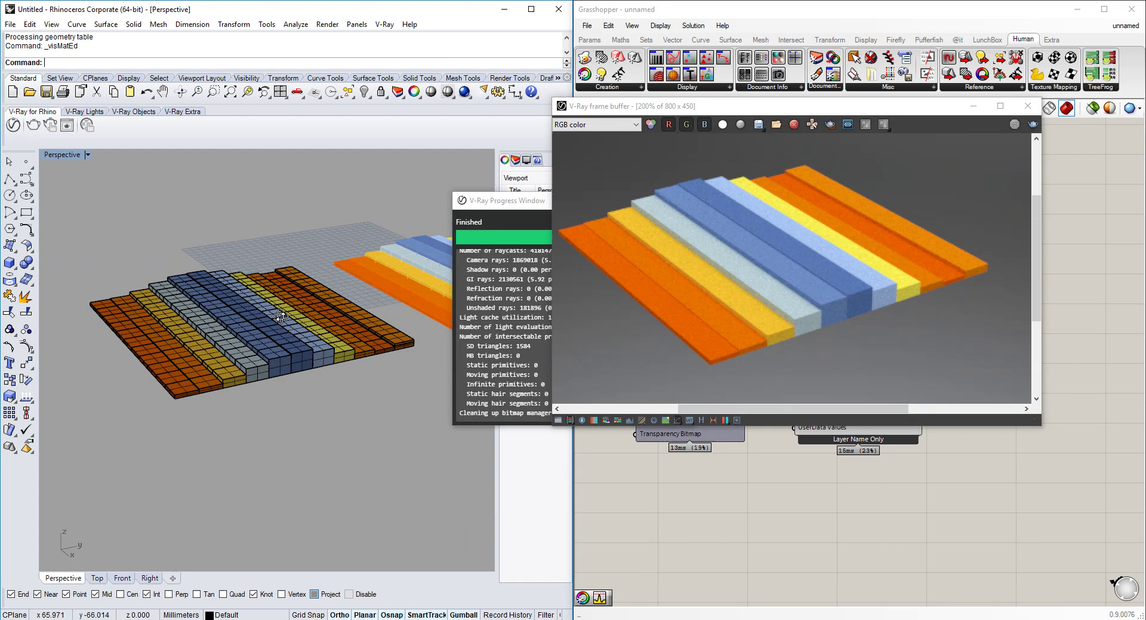
{"action": "left_click_drag", "start_coordinate": [759, 112], "coordinate": [768, 357]}
{"action": "right_click", "coordinate": [910, 148]}
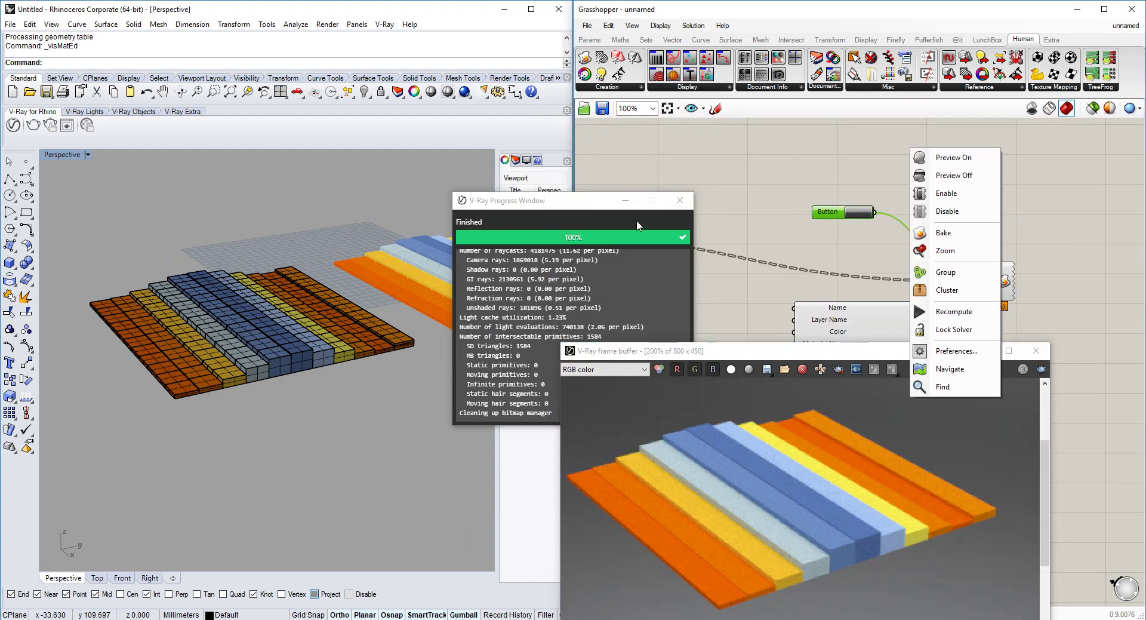
{"action": "left_click_drag", "start_coordinate": [590, 203], "coordinate": [444, 271]}
{"action": "middle_click", "coordinate": [827, 175]}
Try the red-yellow-blue preset on the Gradient component.
{"action": "scroll", "coordinate": [794, 175], "scroll_direction": "down", "scroll_amount": 3}
{"action": "right_click_drag", "start_coordinate": [705, 226], "coordinate": [727, 211]}
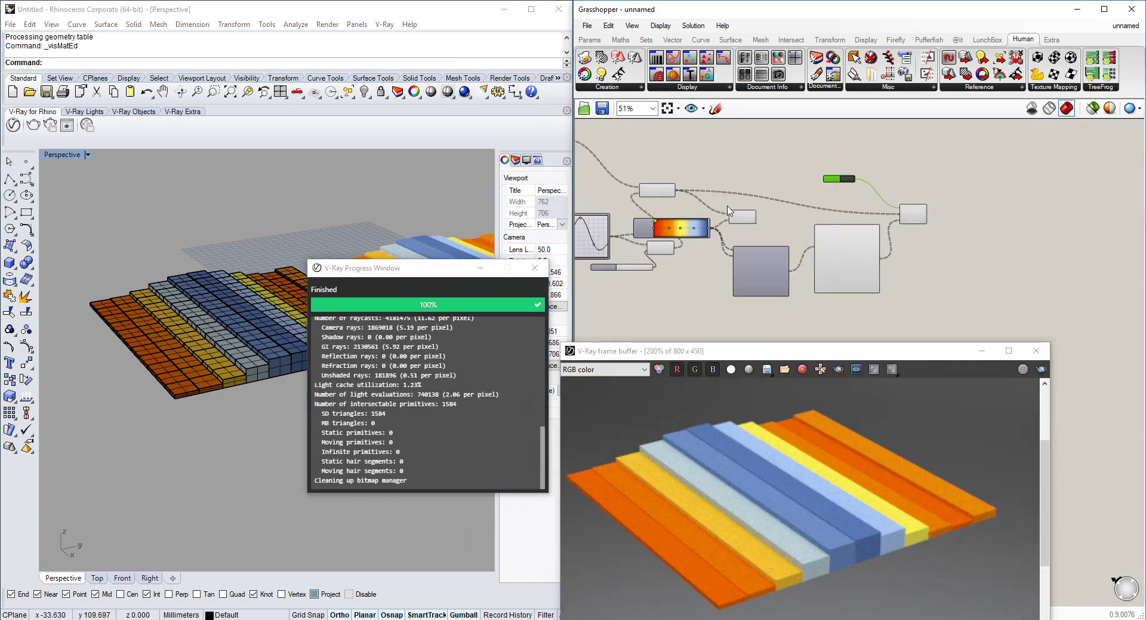
{"action": "scroll", "coordinate": [729, 211], "scroll_direction": "up", "scroll_amount": 4}
{"action": "right_click", "coordinate": [806, 204]}
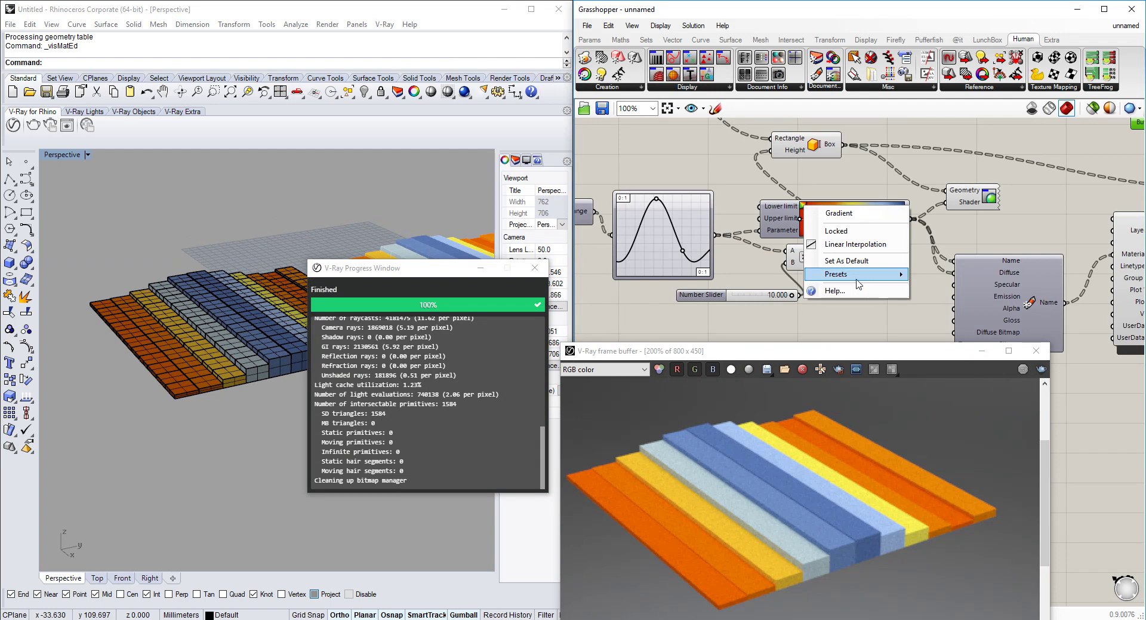
{"action": "mouse_move", "coordinate": [860, 284]}
{"action": "left_click", "coordinate": [923, 357]}
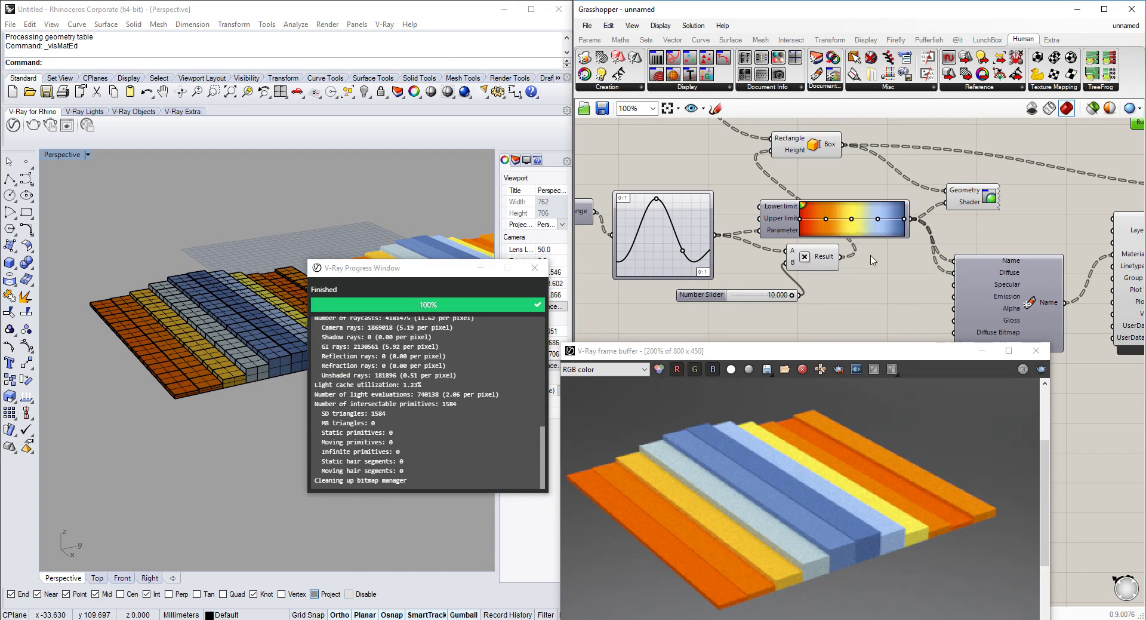
Apply the green-to-yellow preset to the Gradient component.
{"action": "scroll", "coordinate": [809, 202], "scroll_direction": "up", "scroll_amount": 2}
{"action": "right_click", "coordinate": [791, 202]}
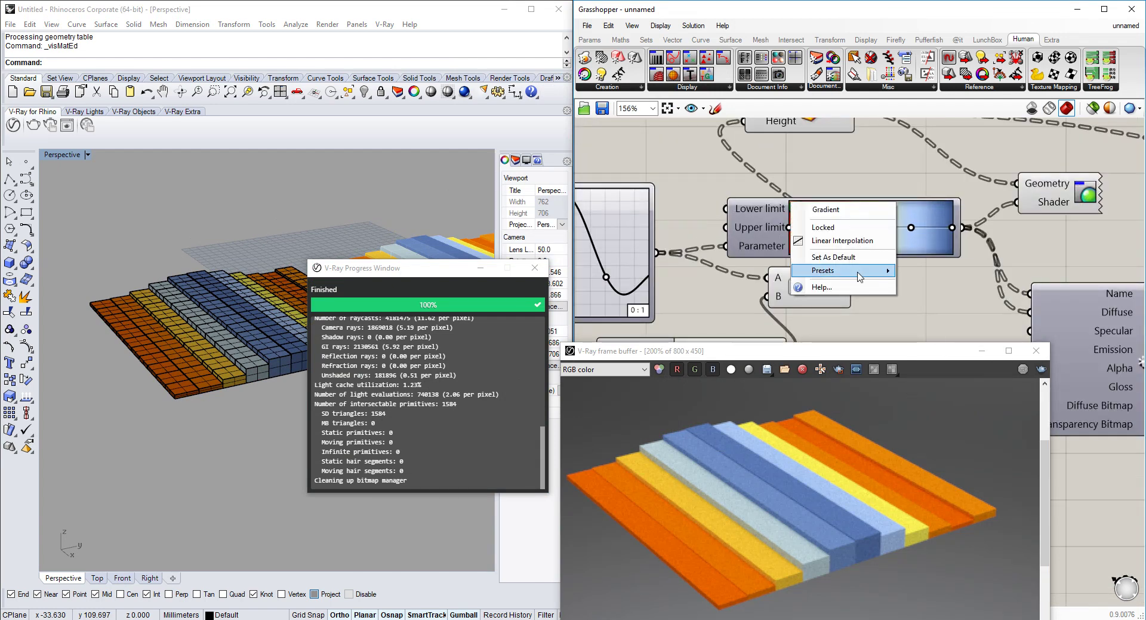
{"action": "mouse_move", "coordinate": [860, 272]}
{"action": "left_click", "coordinate": [917, 315]}
{"action": "scroll", "coordinate": [962, 227], "scroll_direction": "down", "scroll_amount": 3}
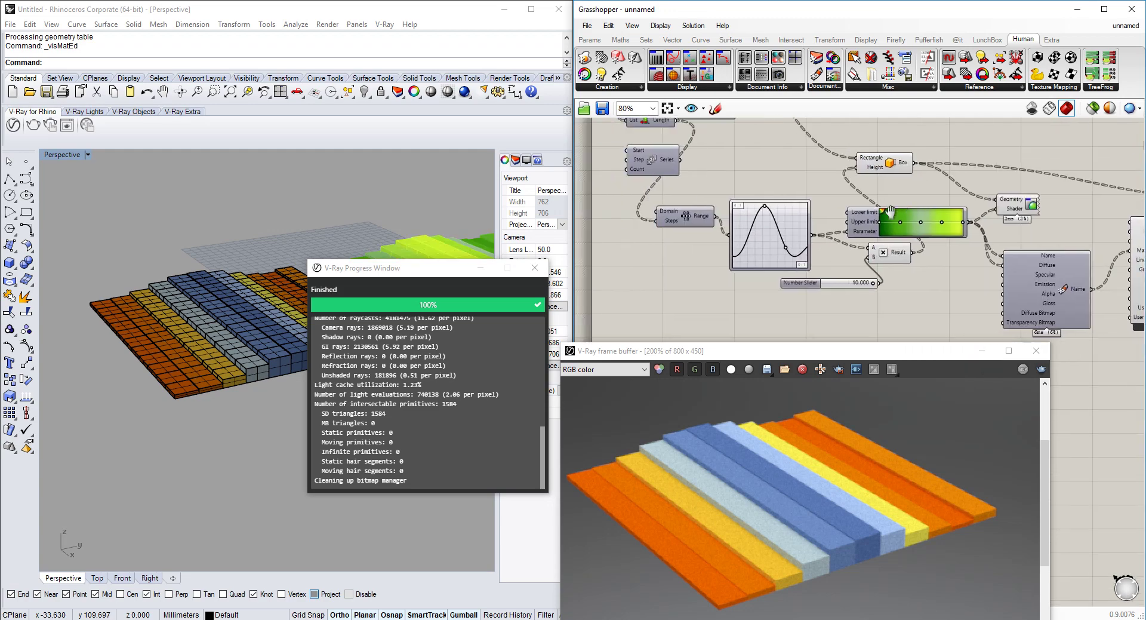
Set the rectangular grid's Number Slider to 23 and move the V-Ray progress window clear of the enlarged preview.
{"action": "right_click_drag", "start_coordinate": [703, 126], "coordinate": [826, 222]}
{"action": "scroll", "coordinate": [756, 194], "scroll_direction": "up", "scroll_amount": 3}
{"action": "left_click_drag", "start_coordinate": [734, 203], "coordinate": [748, 204]}
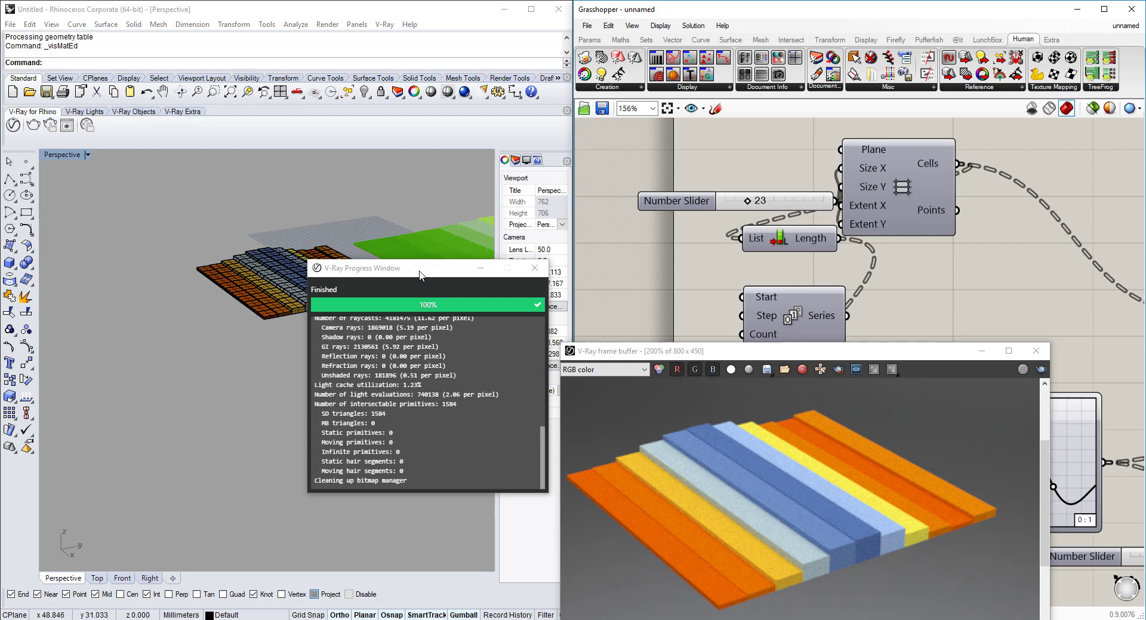
{"action": "left_click_drag", "start_coordinate": [370, 268], "coordinate": [315, 395]}
{"action": "scroll", "coordinate": [352, 271], "scroll_direction": "down", "scroll_amount": 5}
{"action": "scroll", "coordinate": [347, 271], "scroll_direction": "up", "scroll_amount": 4}
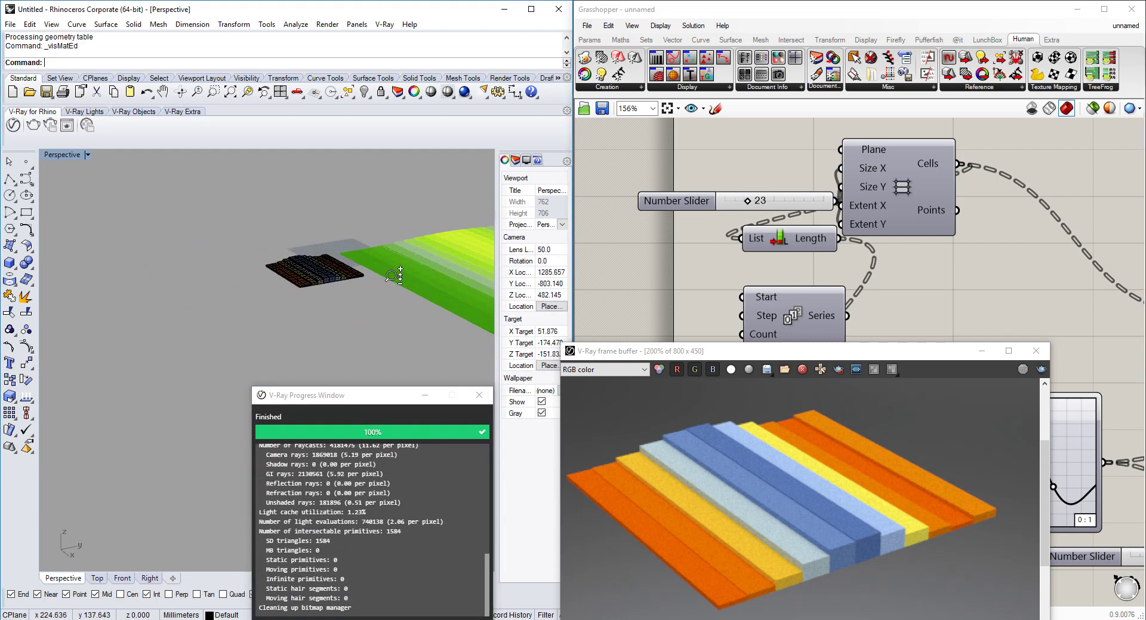
{"action": "scroll", "coordinate": [394, 272], "scroll_direction": "up", "scroll_amount": 2}
{"action": "scroll", "coordinate": [269, 264], "scroll_direction": "down", "scroll_amount": 9}
{"action": "scroll", "coordinate": [422, 273], "scroll_direction": "up", "scroll_amount": 7}
{"action": "scroll", "coordinate": [953, 296], "scroll_direction": "down", "scroll_amount": 1}
Bake the green boxes with the Button component and move the baked boxes aside in the negative Y direction.
{"action": "right_click_drag", "start_coordinate": [952, 295], "coordinate": [778, 205]}
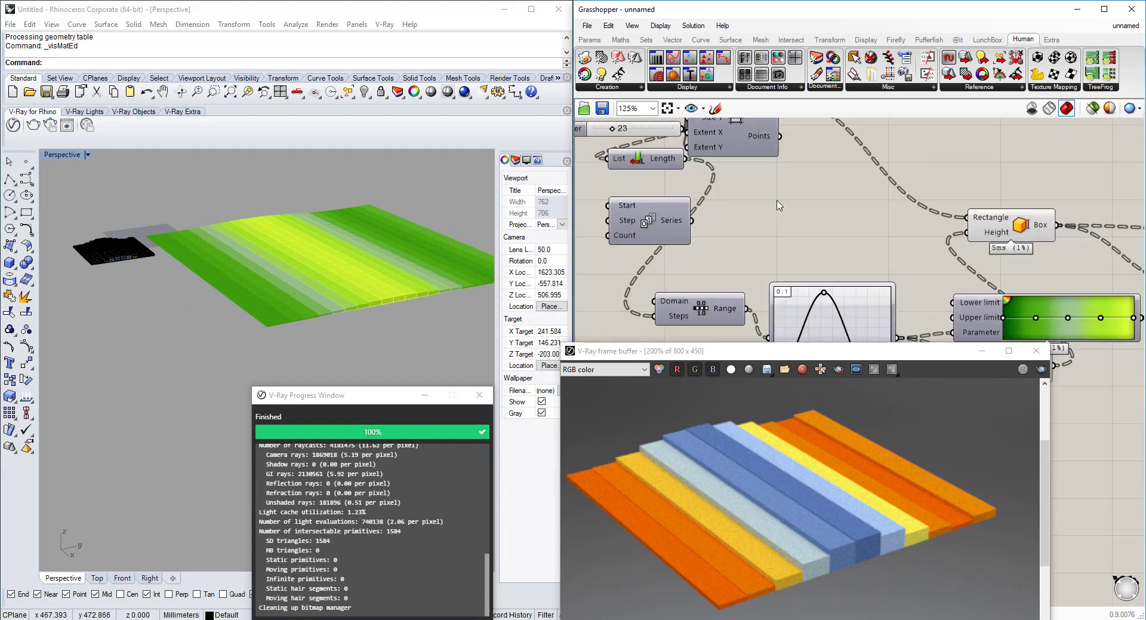
{"action": "scroll", "coordinate": [1009, 203], "scroll_direction": "down", "scroll_amount": 1}
{"action": "right_click_drag", "start_coordinate": [1015, 200], "coordinate": [653, 204]}
{"action": "left_click", "coordinate": [968, 203]}
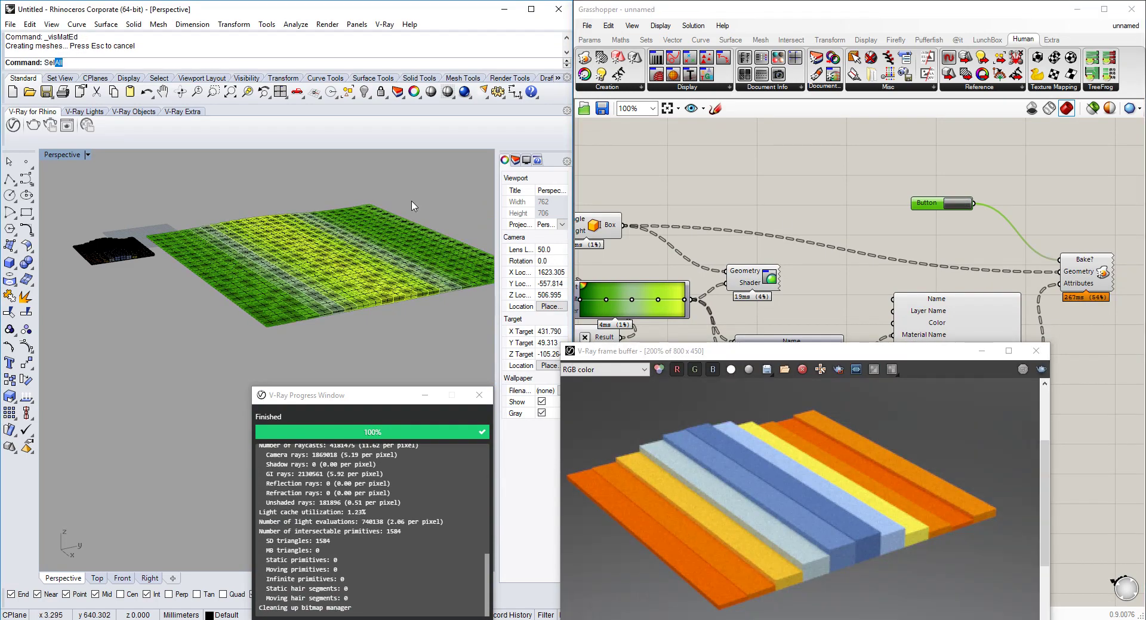
{"action": "key", "text": "Return"}
{"action": "left_click_drag", "start_coordinate": [305, 269], "coordinate": [91, 357]}
Place a Hexagonal grid component beside the rectangular grid component.
{"action": "scroll", "coordinate": [714, 247], "scroll_direction": "down", "scroll_amount": 3}
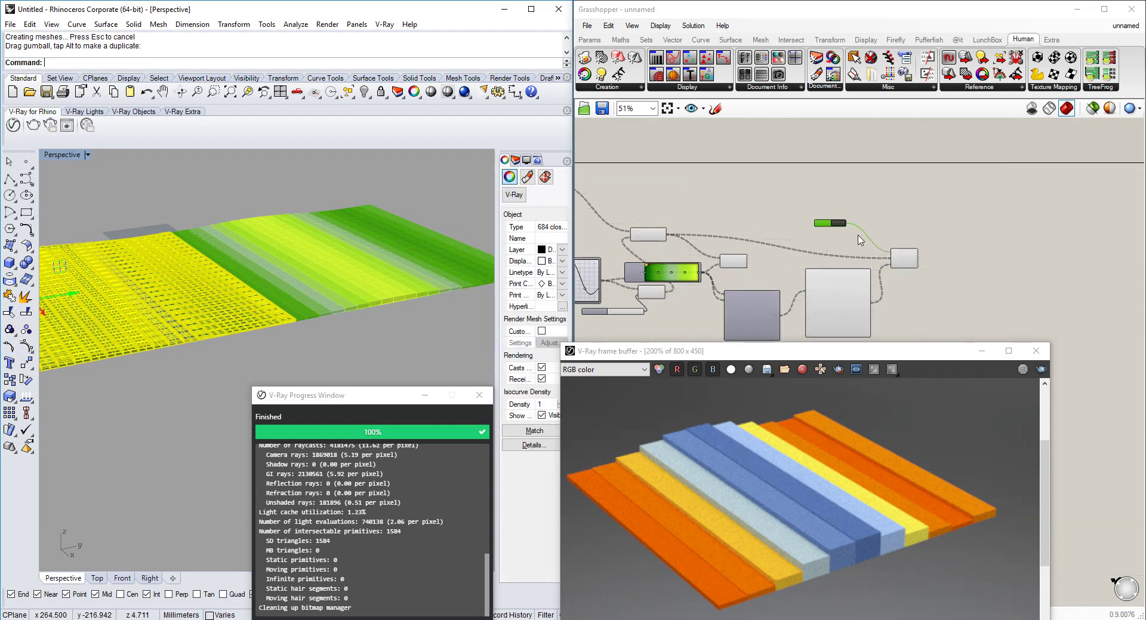
{"action": "scroll", "coordinate": [712, 212], "scroll_direction": "up", "scroll_amount": 3}
{"action": "scroll", "coordinate": [737, 212], "scroll_direction": "down", "scroll_amount": 3}
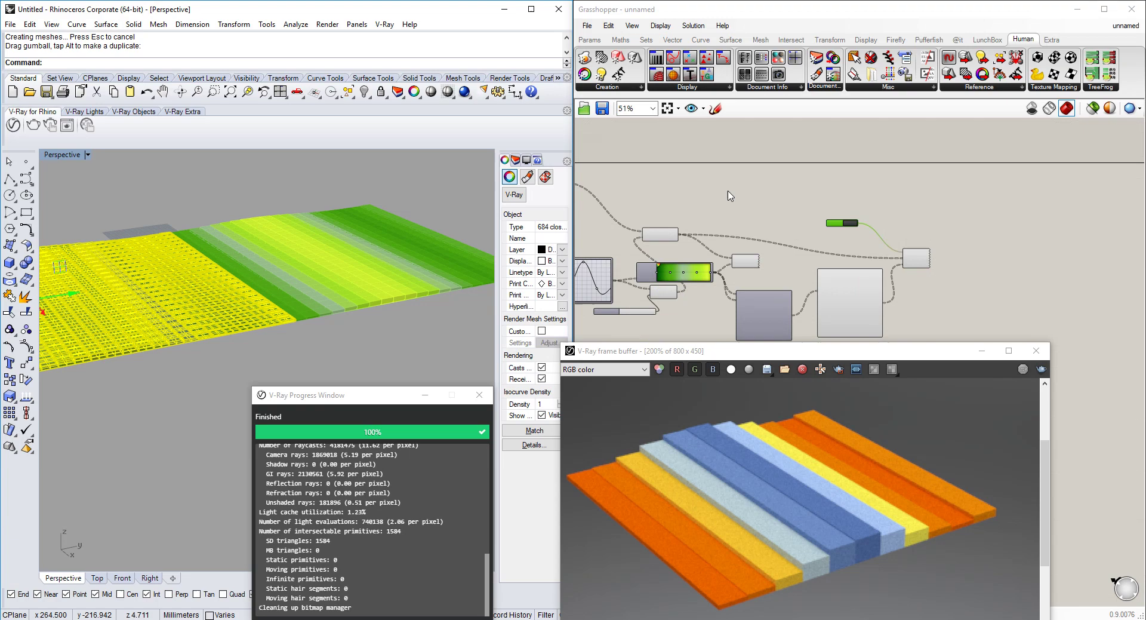
{"action": "scroll", "coordinate": [698, 203], "scroll_direction": "up", "scroll_amount": 5}
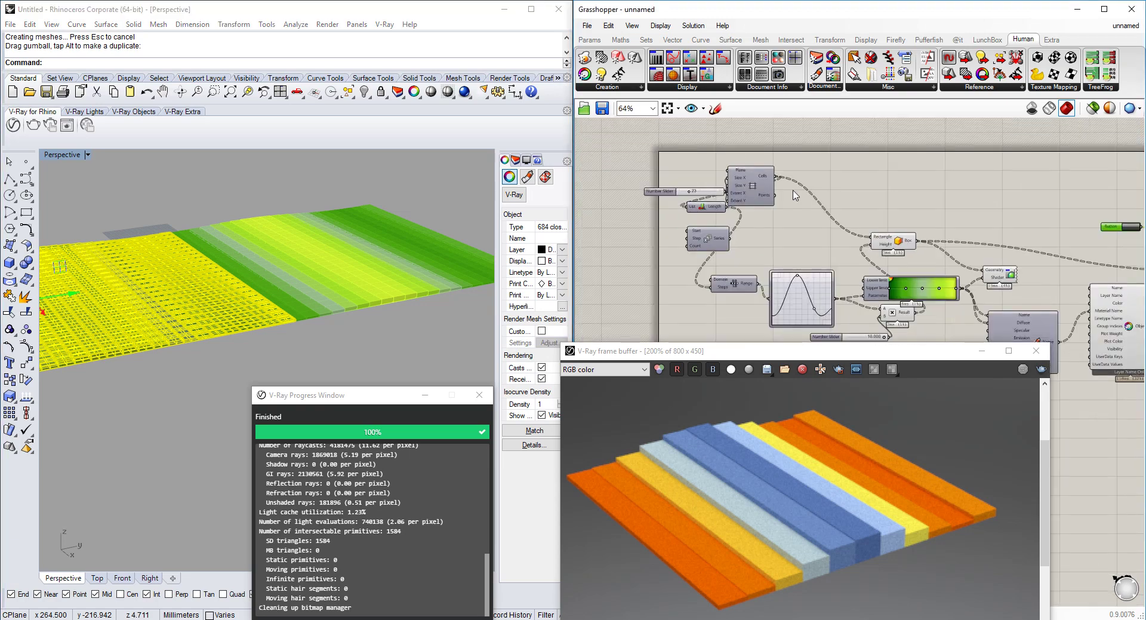
{"action": "double_click", "coordinate": [890, 165]}
{"action": "type", "text": "hexag"}
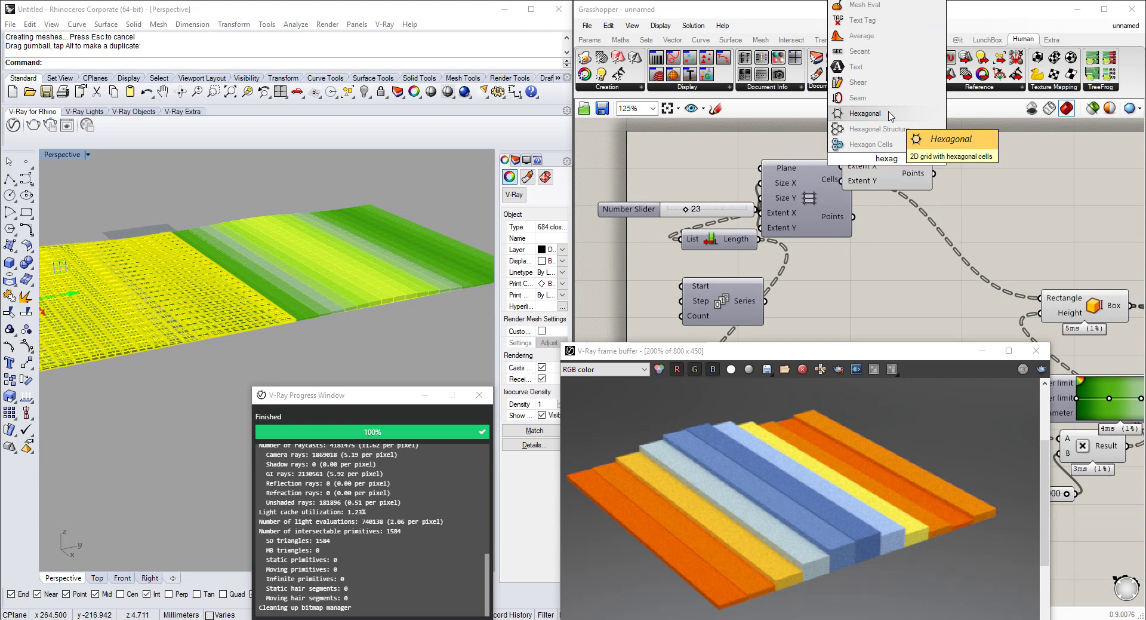
{"action": "key", "text": "Return"}
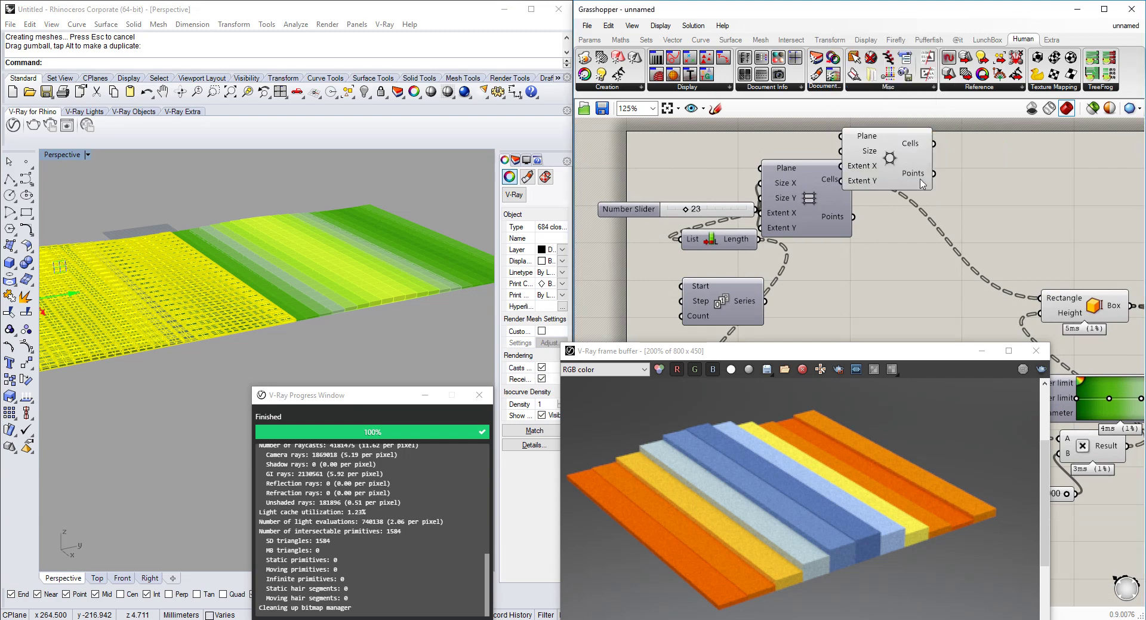
Wire the grid's Number Slider into the Size, Extent X and Extent Y inputs of the Hexagonal component.
{"action": "left_click", "coordinate": [700, 222]}
{"action": "scroll", "coordinate": [631, 195], "scroll_direction": "up", "scroll_amount": 1}
{"action": "left_click_drag", "start_coordinate": [700, 222], "coordinate": [882, 152]}
Shift the rectangular grid component aside and transfer its Cells output wires to the Hexagonal component's Cells output.
{"action": "left_click_drag", "start_coordinate": [835, 222], "coordinate": [780, 231]}
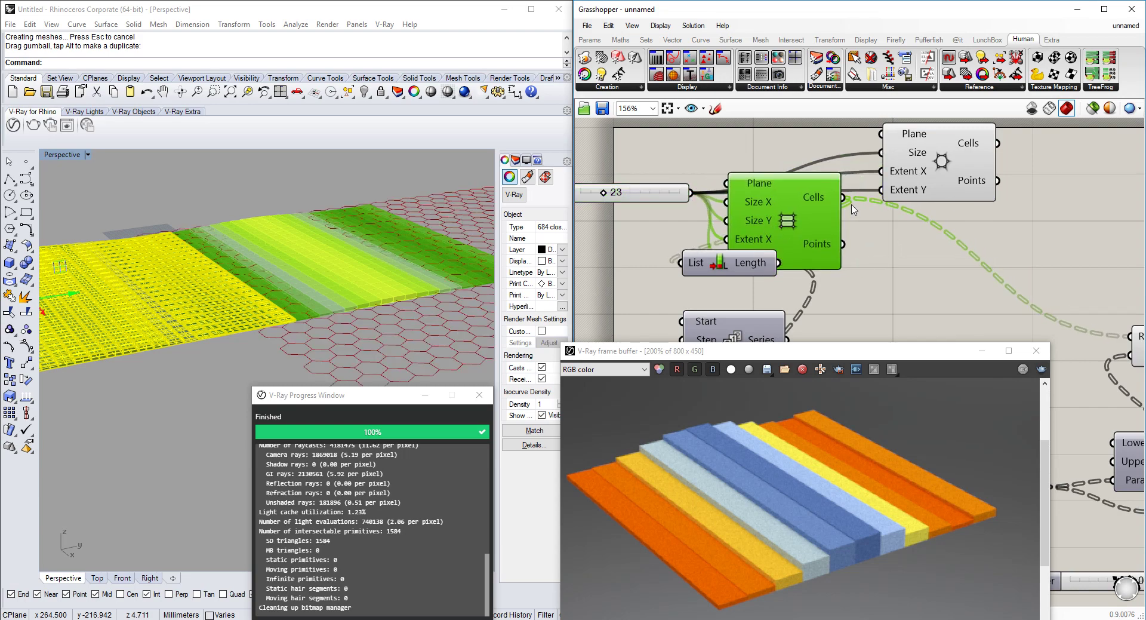
{"action": "left_click_drag", "start_coordinate": [848, 203], "coordinate": [997, 145], "text": "ctrl+shift"}
{"action": "scroll", "coordinate": [853, 216], "scroll_direction": "down", "scroll_amount": 2}
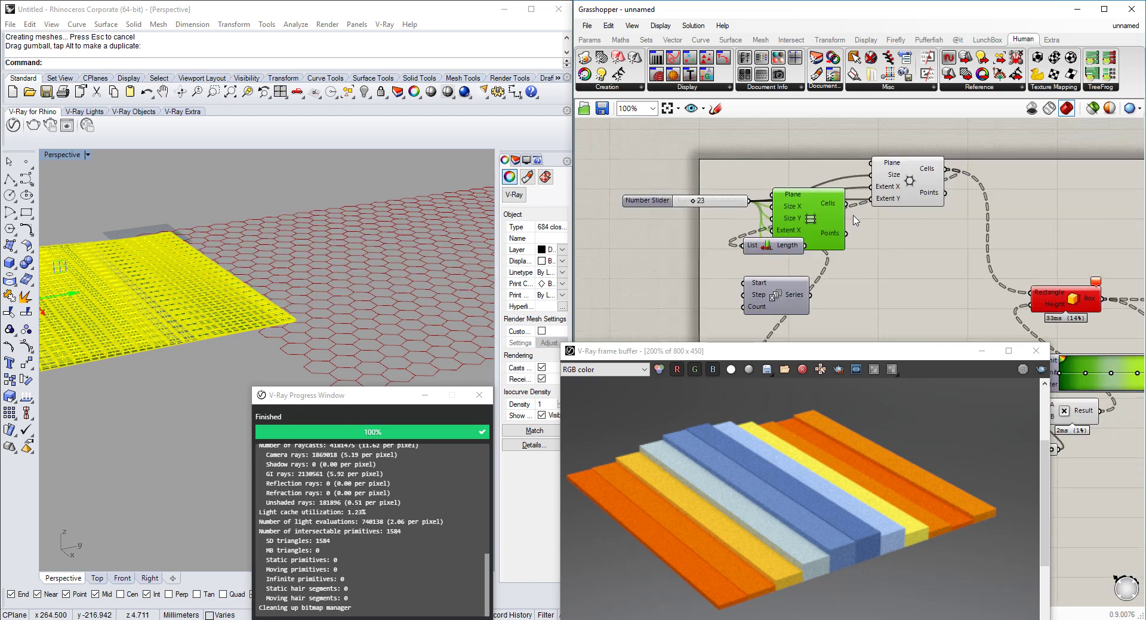
Place an Extrude component near the Box component and wire the hexagonal Cells output into its Base input.
{"action": "right_click_drag", "start_coordinate": [1020, 215], "coordinate": [957, 196]}
{"action": "right_click_drag", "start_coordinate": [972, 243], "coordinate": [918, 215]}
{"action": "scroll", "coordinate": [920, 217], "scroll_direction": "up", "scroll_amount": 1}
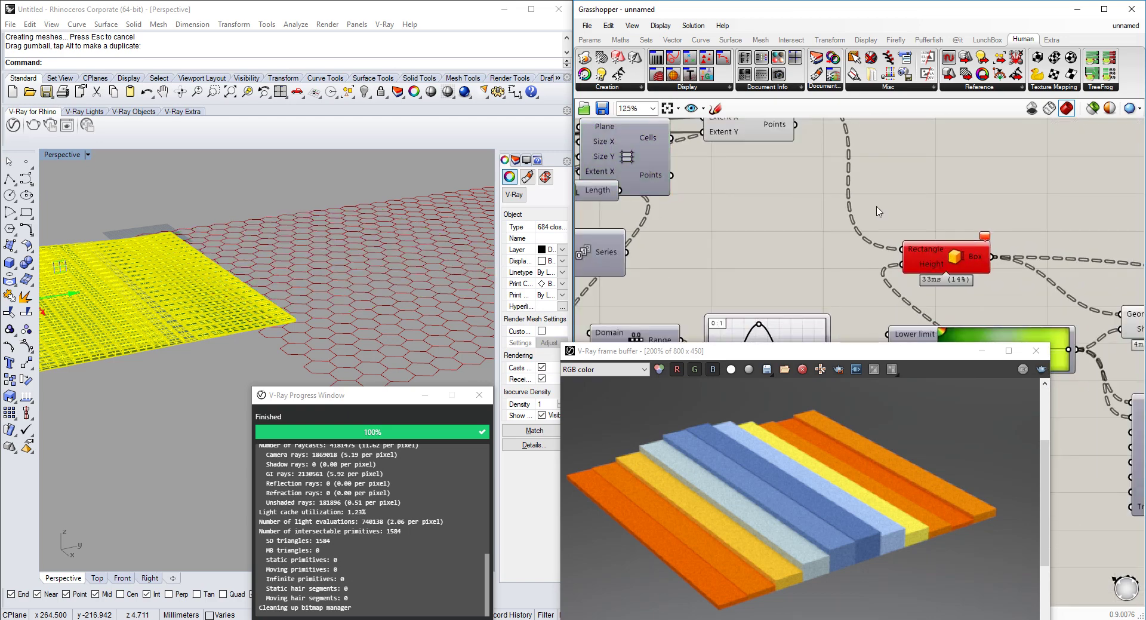
{"action": "double_click", "coordinate": [876, 206]}
{"action": "type", "text": "extru"}
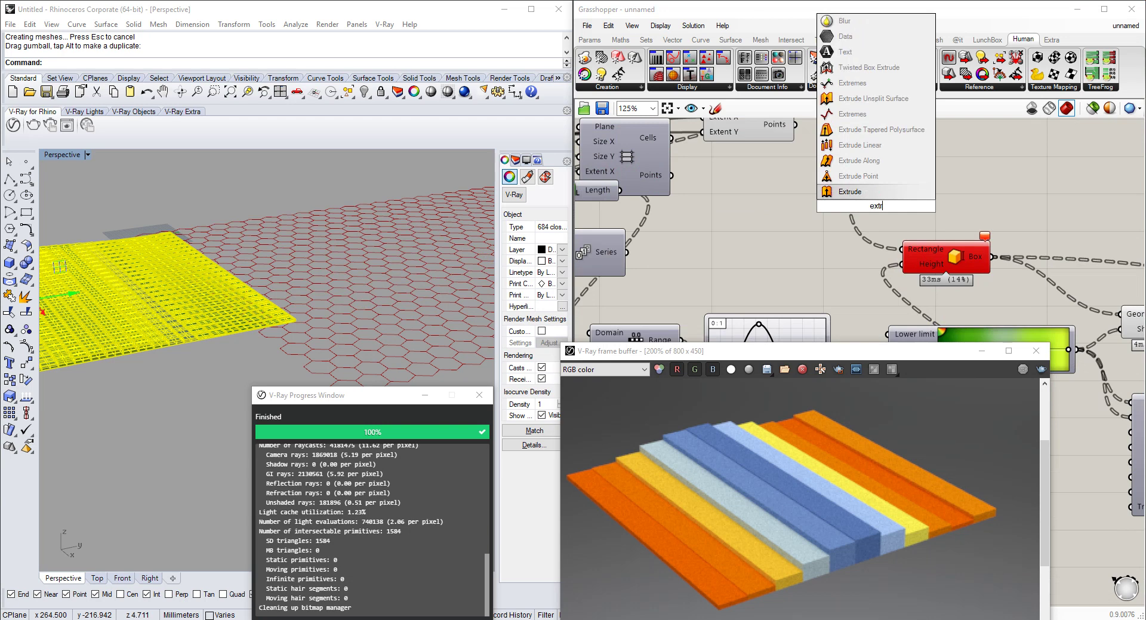
{"action": "left_click", "coordinate": [884, 194]}
{"action": "right_click_drag", "start_coordinate": [828, 232], "coordinate": [812, 277]}
{"action": "double_click", "coordinate": [745, 248]}
{"action": "left_click", "coordinate": [835, 242]}
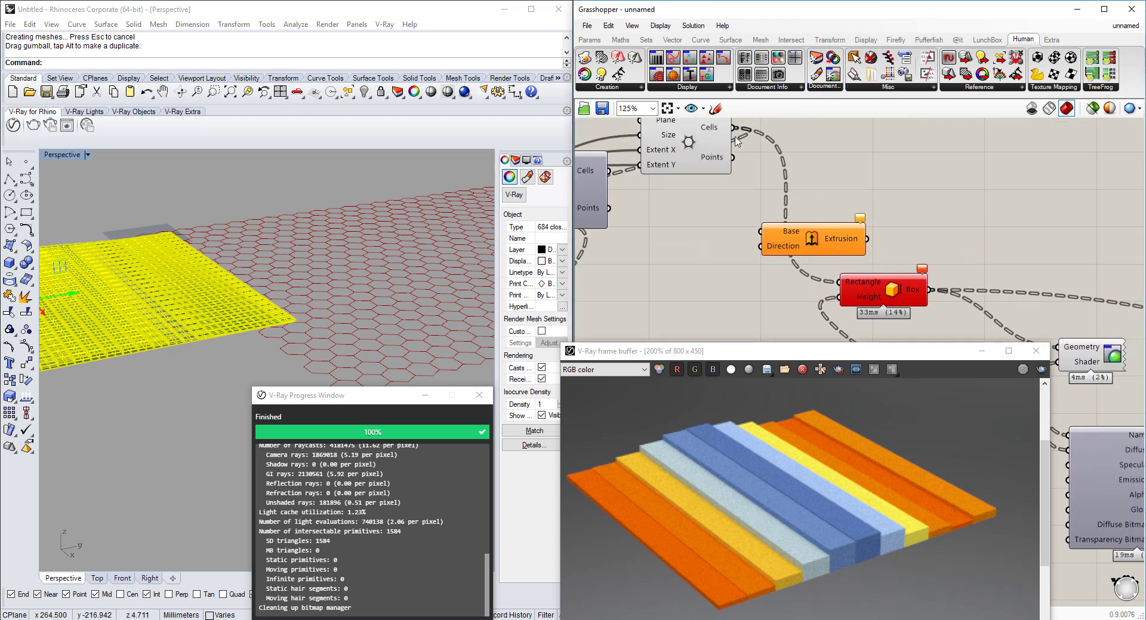
{"action": "left_click_drag", "start_coordinate": [735, 128], "coordinate": [768, 234]}
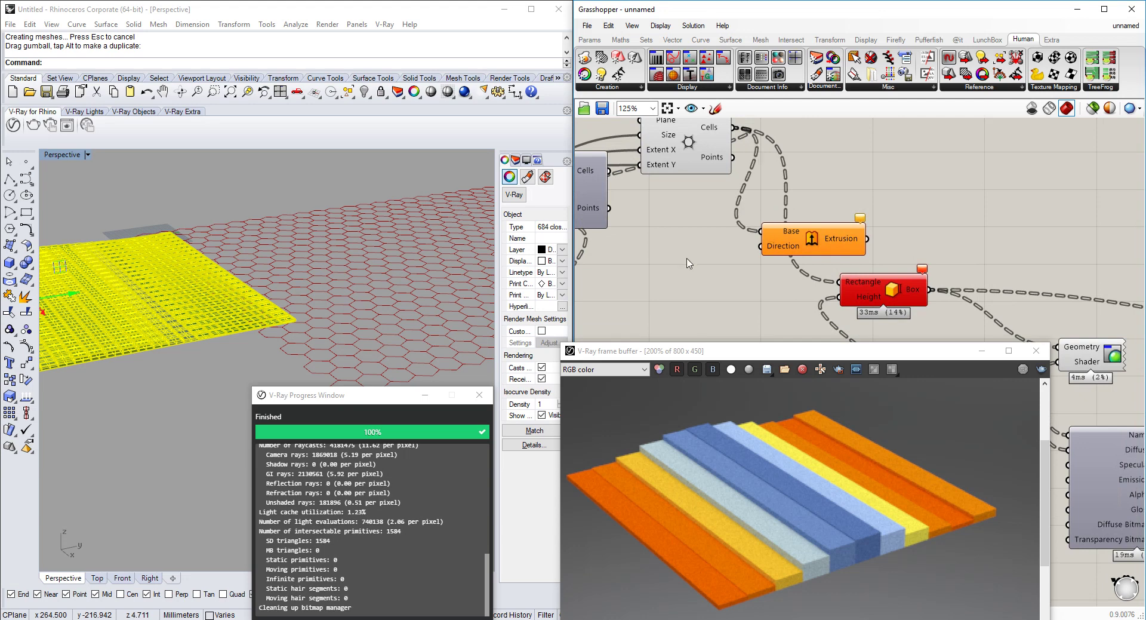
{"action": "double_click", "coordinate": [675, 273]}
{"action": "type", "text": "z"}
{"action": "key", "text": "Escape"}
Place a Unit Z component with its Factor input wired, and connect its Unit vector output to Extrude's Direction input.
{"action": "right_click_drag", "start_coordinate": [787, 244], "coordinate": [777, 172]}
{"action": "double_click", "coordinate": [746, 229]}
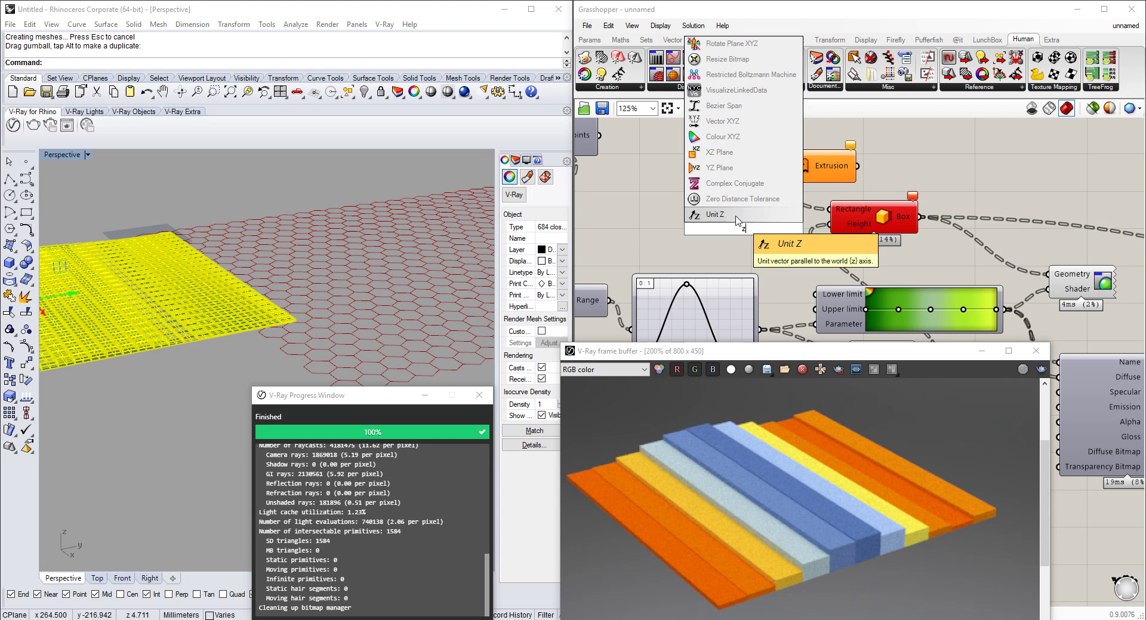
{"action": "left_click", "coordinate": [736, 216]}
{"action": "left_click_drag", "start_coordinate": [796, 228], "coordinate": [768, 175]}
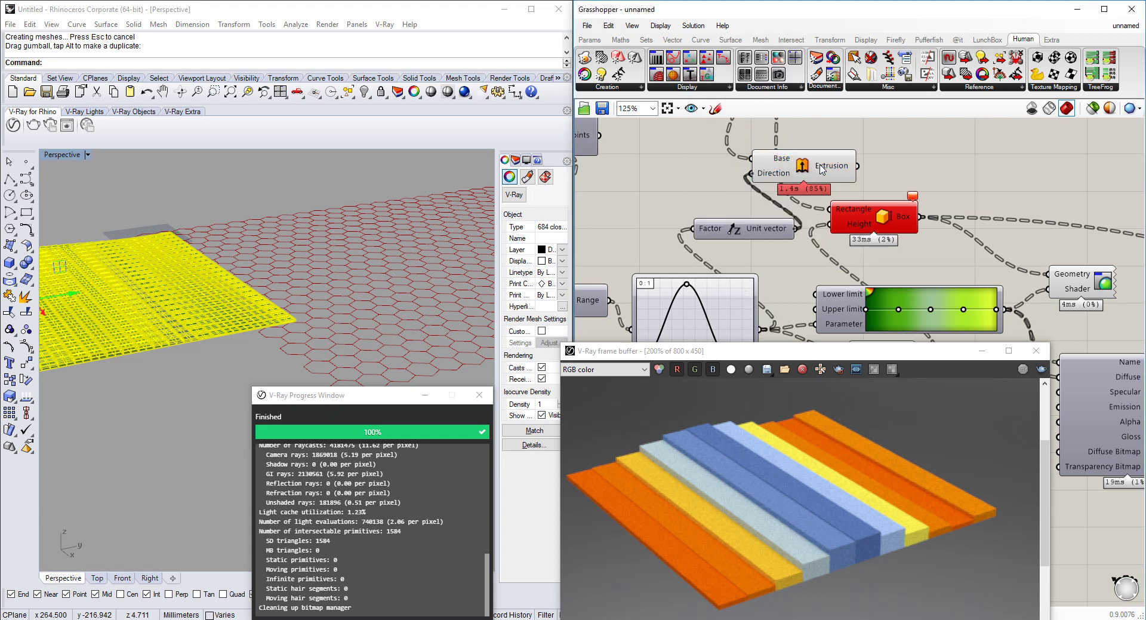
Place a Cap Holes component beside Extrude and wire the Extrusion output into its Brep input.
{"action": "scroll", "coordinate": [912, 177], "scroll_direction": "up", "scroll_amount": 4}
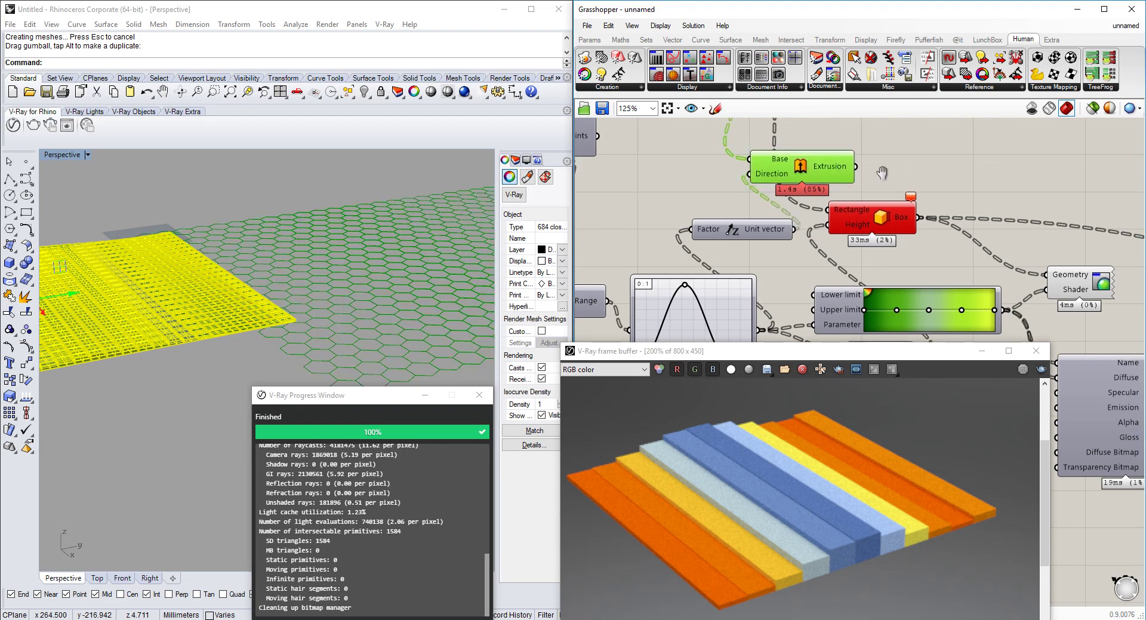
{"action": "double_click", "coordinate": [906, 151]}
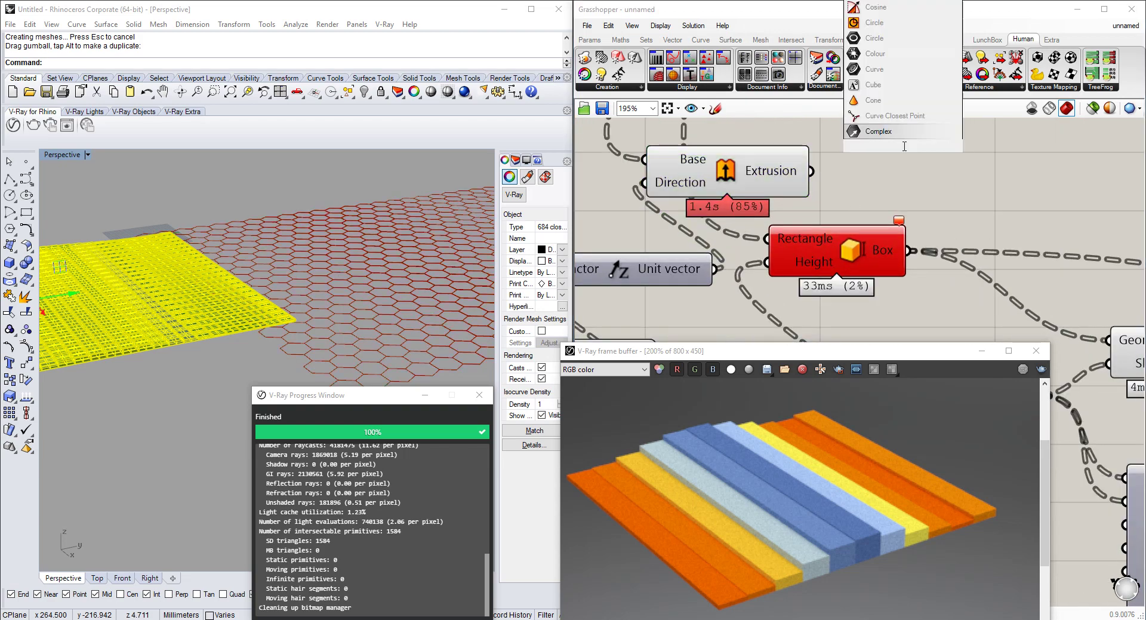
{"action": "type", "text": "cap"}
{"action": "left_click", "coordinate": [883, 134]}
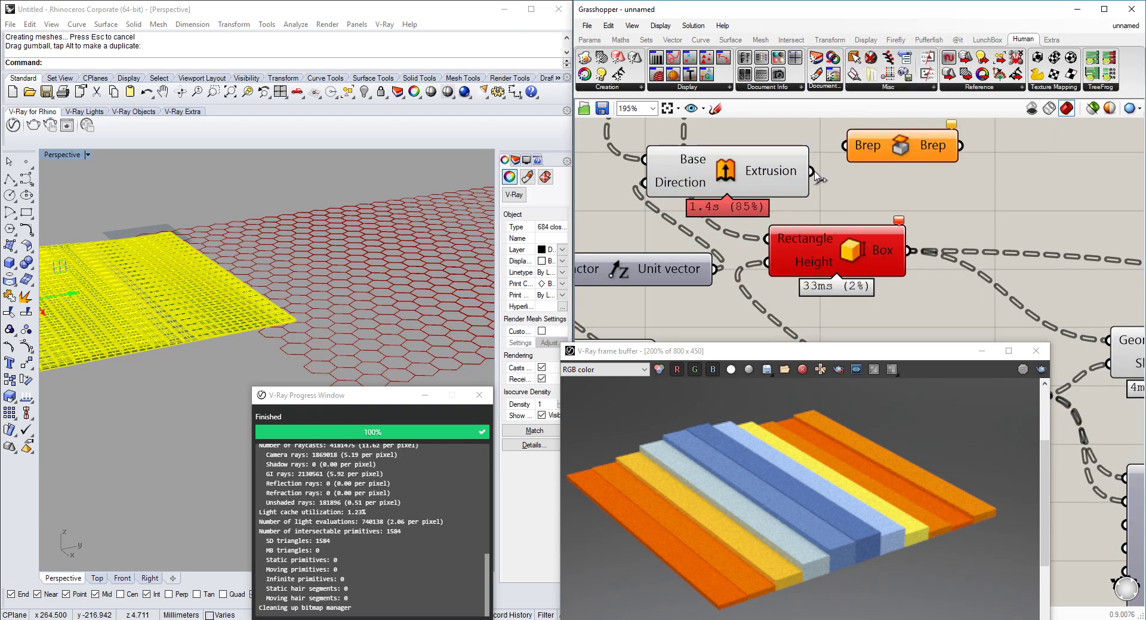
{"action": "left_click_drag", "start_coordinate": [811, 171], "coordinate": [844, 158]}
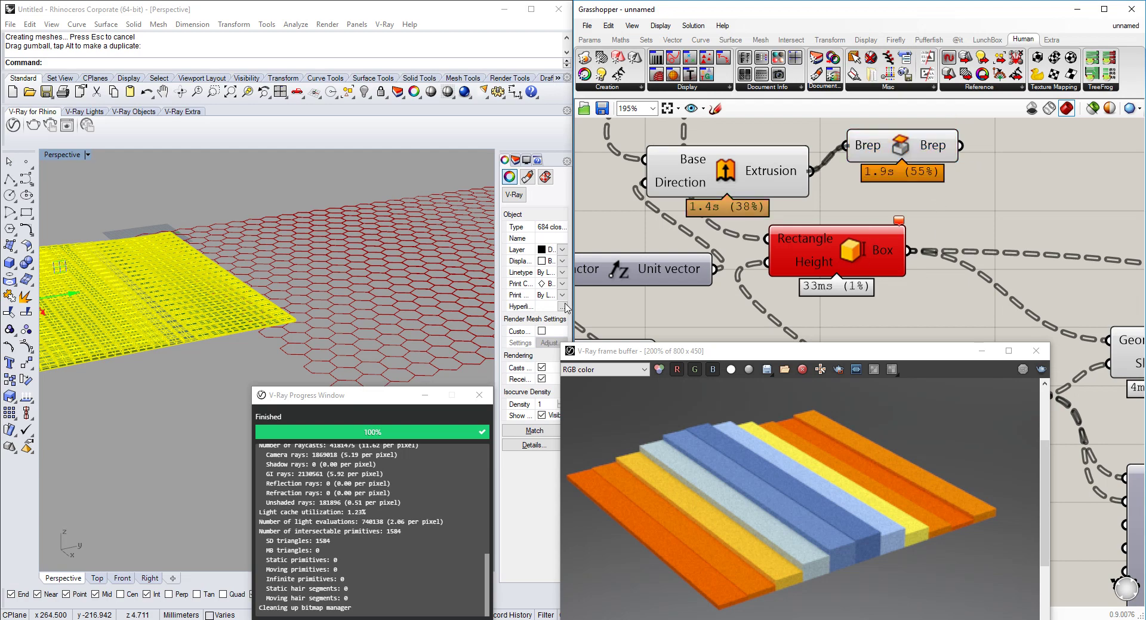
Set the maximum and the current value of the multiplication's Number Slider to 50.
{"action": "scroll", "coordinate": [387, 256], "scroll_direction": "down", "scroll_amount": 6}
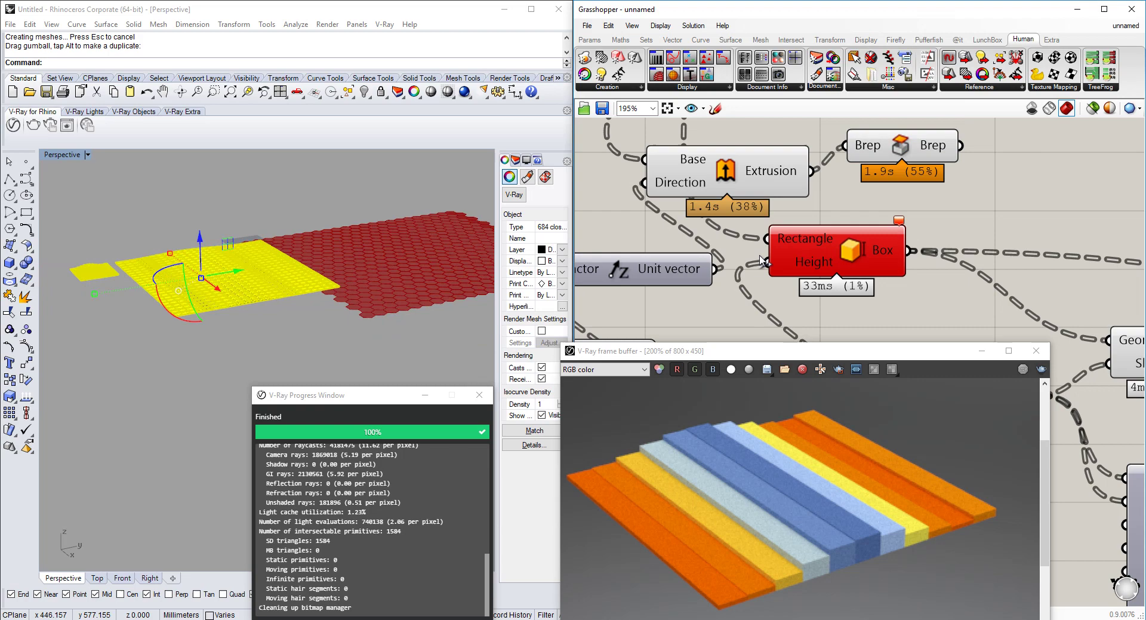
{"action": "right_click_drag", "start_coordinate": [822, 204], "coordinate": [818, 159]}
{"action": "scroll", "coordinate": [817, 159], "scroll_direction": "down", "scroll_amount": 3}
{"action": "right_click_drag", "start_coordinate": [724, 311], "coordinate": [796, 253]}
{"action": "scroll", "coordinate": [796, 254], "scroll_direction": "up", "scroll_amount": 2}
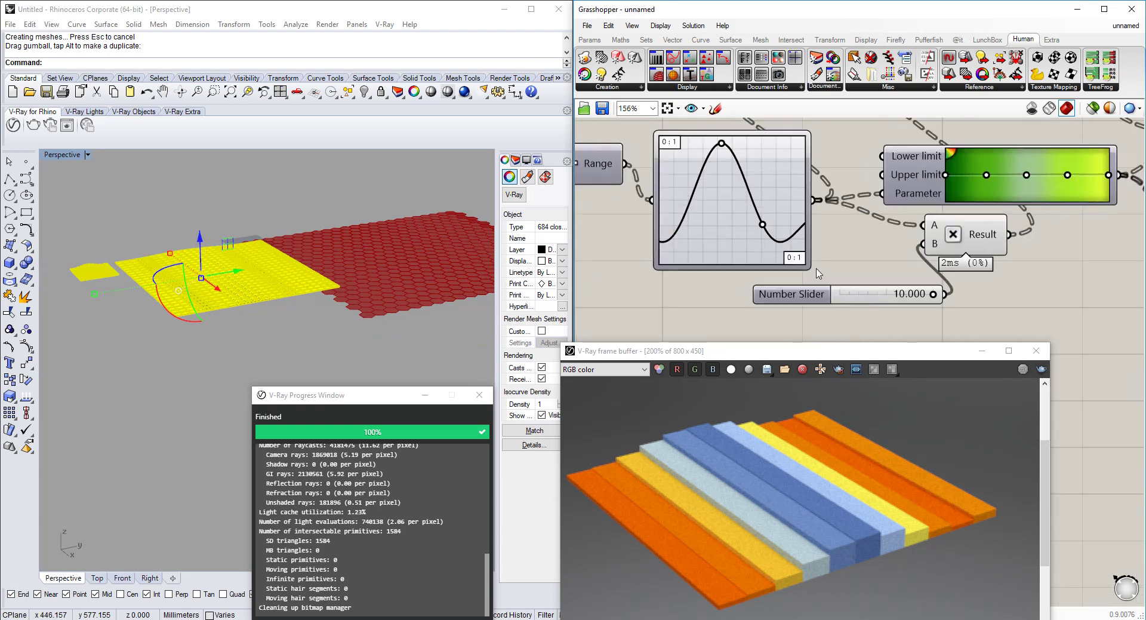
{"action": "left_click", "coordinate": [820, 295]}
{"action": "double_click", "coordinate": [792, 294]}
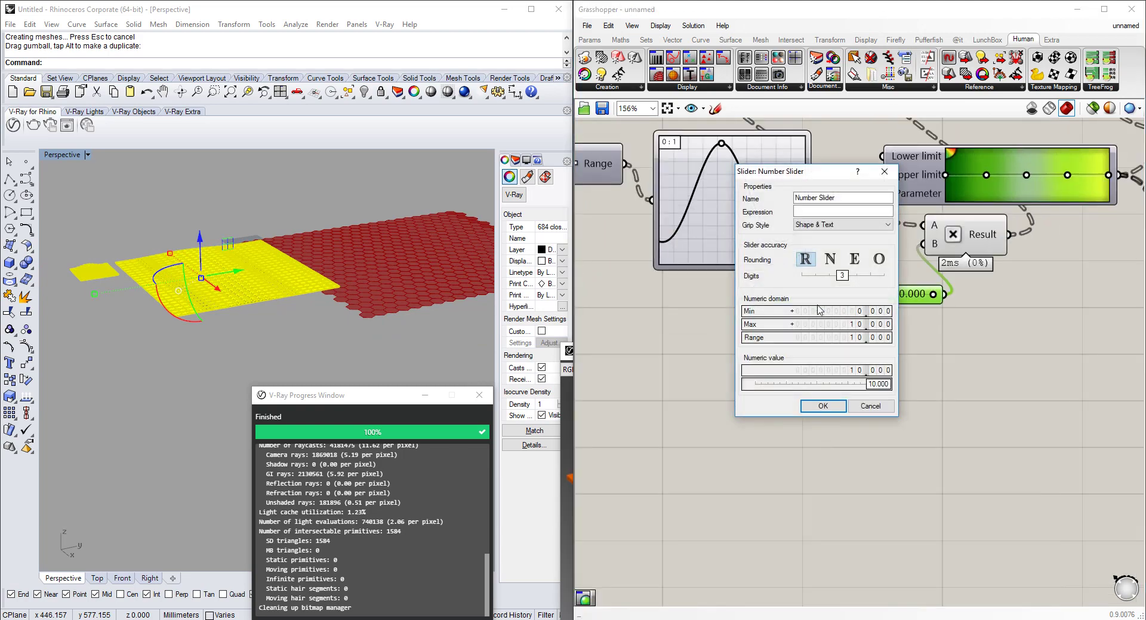
{"action": "left_click", "coordinate": [815, 323]}
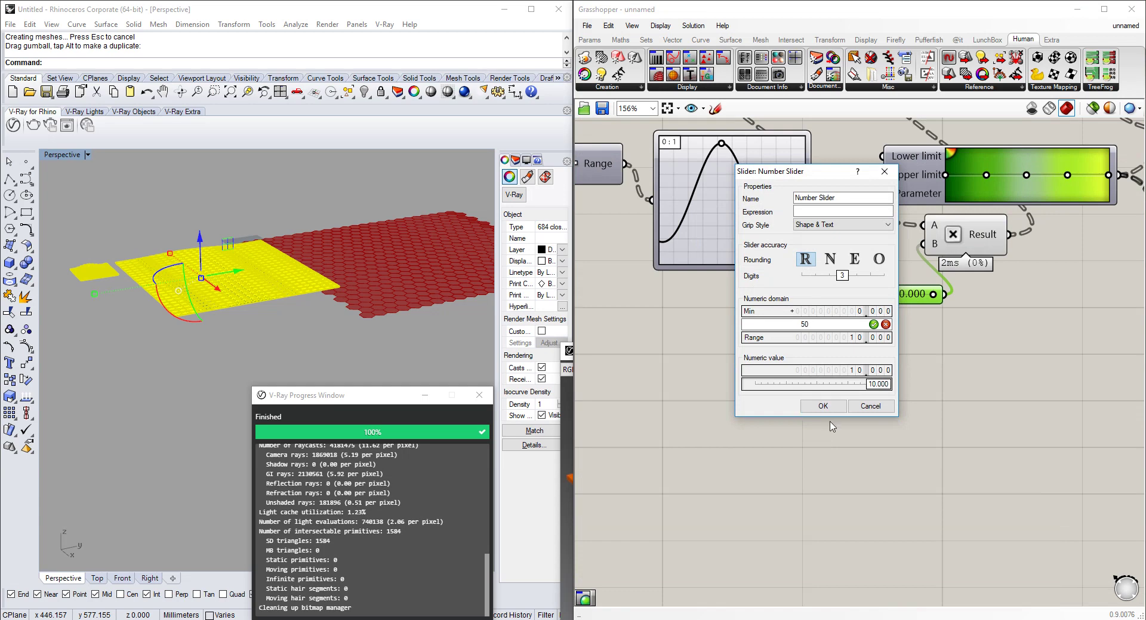
{"action": "type", "text": "50"}
{"action": "left_click", "coordinate": [825, 384]}
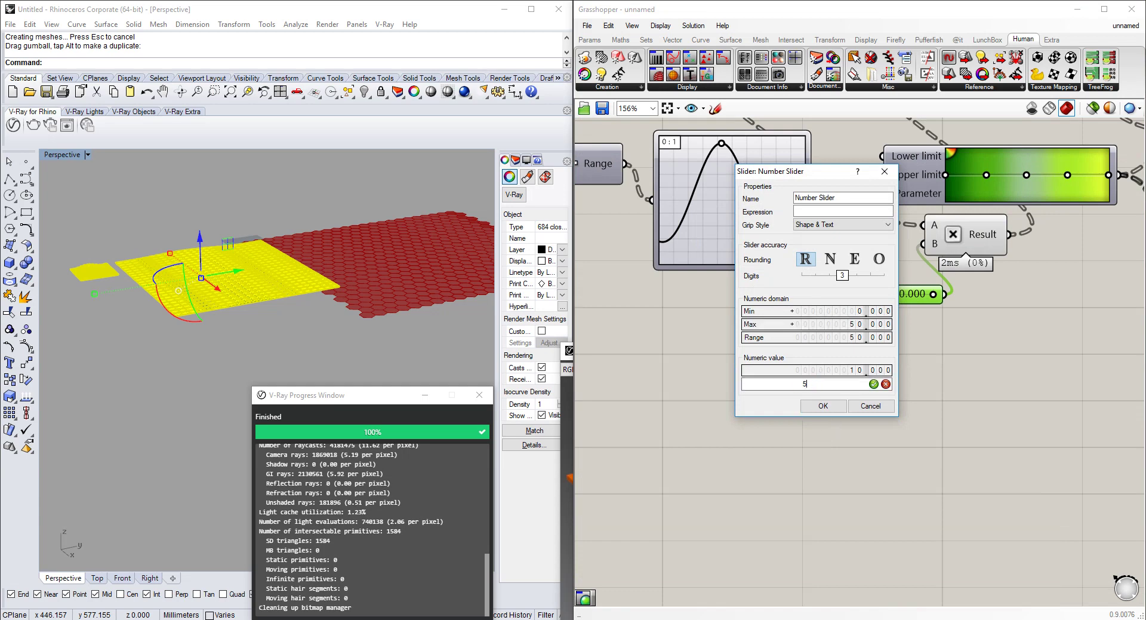
{"action": "type", "text": "50"}
{"action": "key", "text": "Return"}
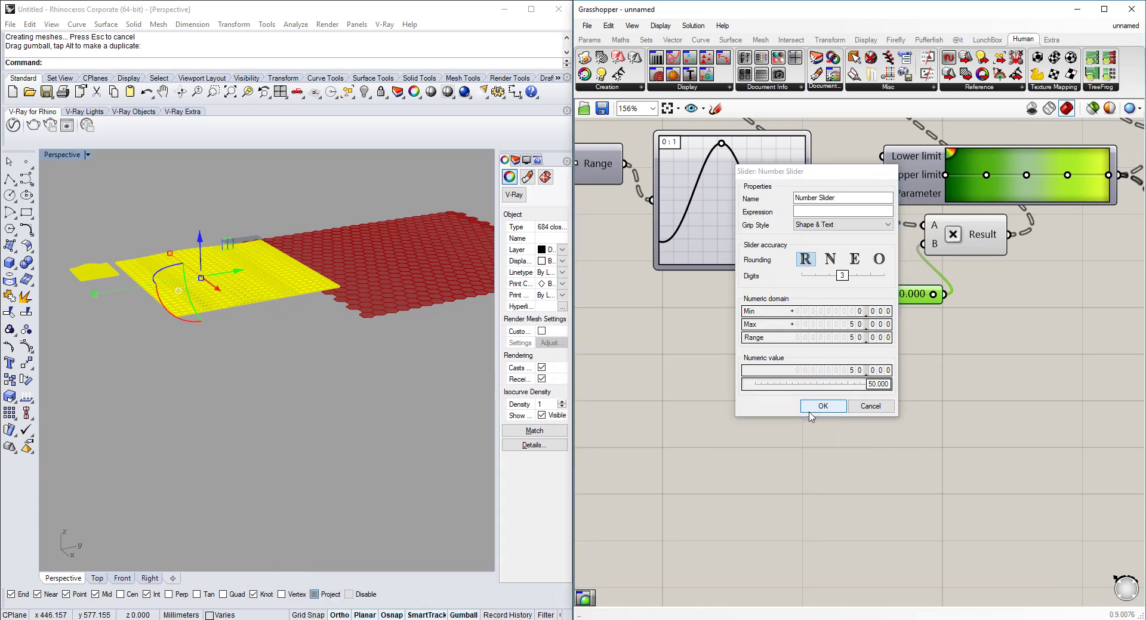
{"action": "left_click", "coordinate": [823, 405]}
Set the value of the Number Slider feeding the multiplication's B input to 10.
{"action": "scroll", "coordinate": [883, 330], "scroll_direction": "down", "scroll_amount": 2}
{"action": "right_click_drag", "start_coordinate": [960, 228], "coordinate": [857, 273]}
{"action": "scroll", "coordinate": [856, 273], "scroll_direction": "up", "scroll_amount": 2}
{"action": "right_click_drag", "start_coordinate": [859, 232], "coordinate": [879, 160]}
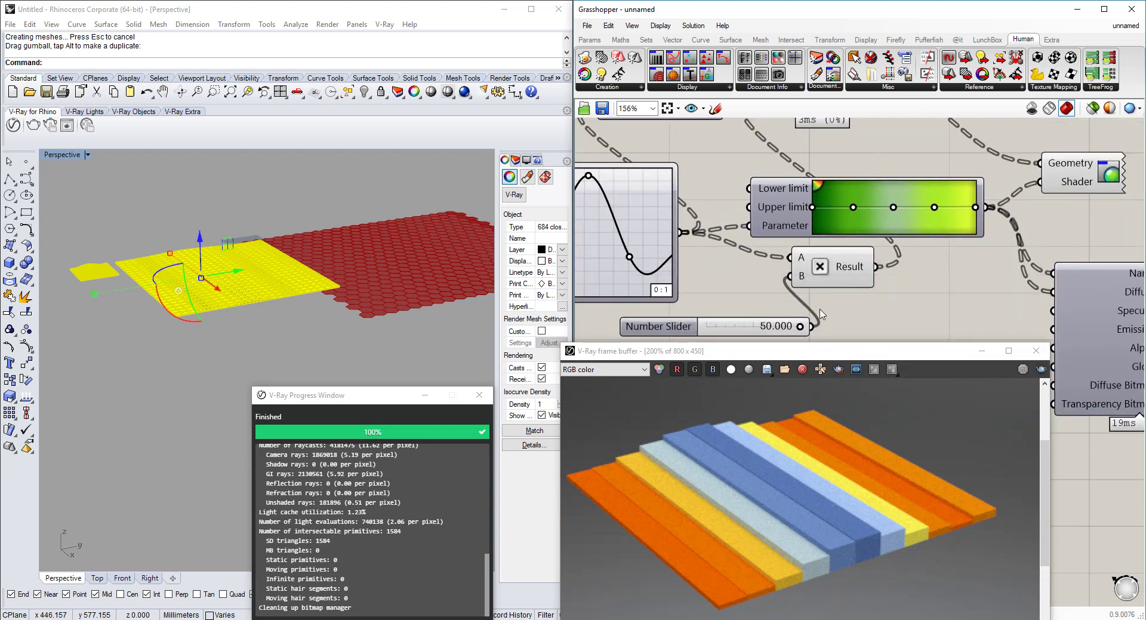
{"action": "mouse_move", "coordinate": [896, 210]}
{"action": "right_mouse_down"}
{"action": "mouse_move", "coordinate": [823, 290]}
{"action": "mouse_move", "coordinate": [890, 230]}
{"action": "right_mouse_up"}
{"action": "right_click_drag", "start_coordinate": [820, 237], "coordinate": [852, 269]}
{"action": "right_click_drag", "start_coordinate": [875, 207], "coordinate": [877, 243]}
{"action": "left_click", "coordinate": [729, 207]}
{"action": "right_click_drag", "start_coordinate": [840, 167], "coordinate": [974, 58]}
{"action": "right_click_drag", "start_coordinate": [823, 237], "coordinate": [813, 195]}
{"action": "scroll", "coordinate": [820, 257], "scroll_direction": "down", "scroll_amount": 1}
{"action": "left_click", "coordinate": [739, 297]}
{"action": "right_click", "coordinate": [741, 301]}
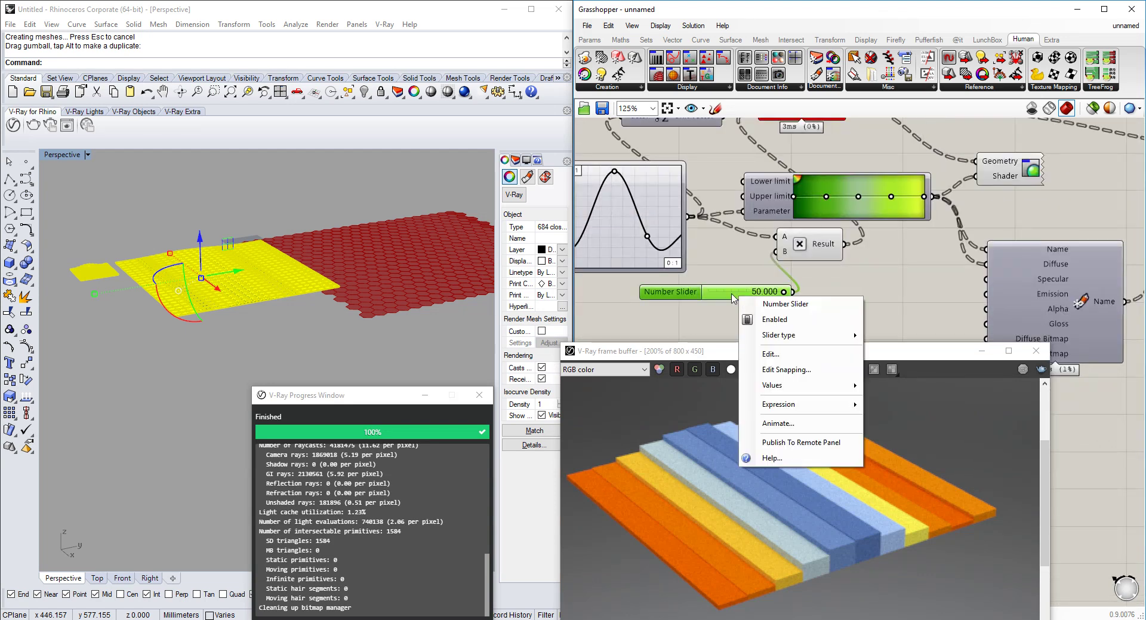
{"action": "left_click", "coordinate": [734, 296]}
{"action": "double_click", "coordinate": [734, 293]}
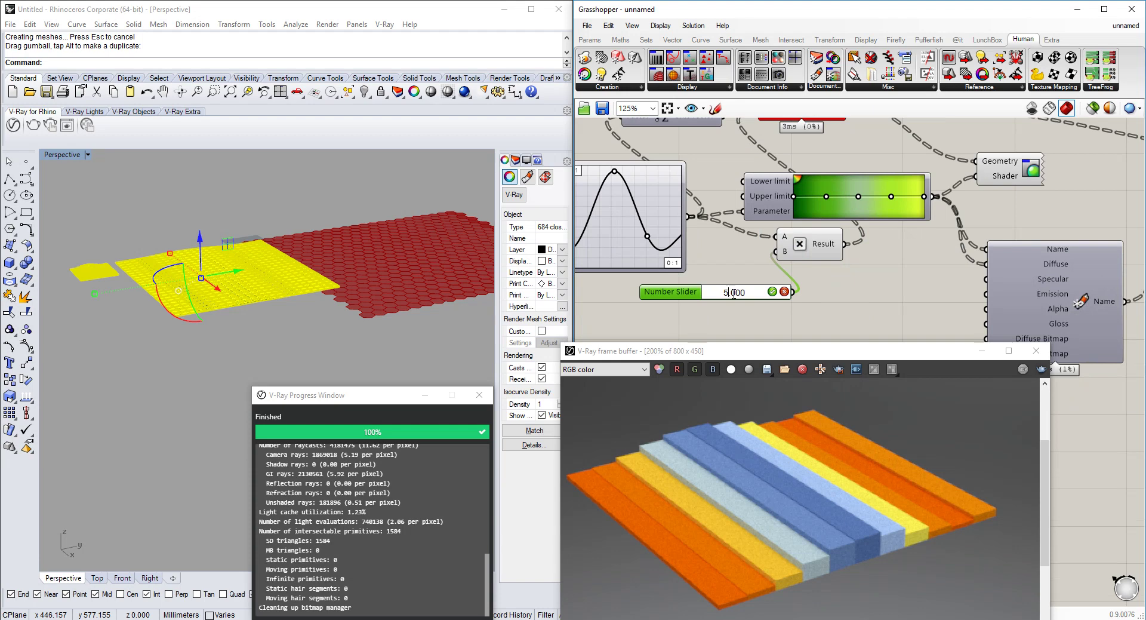
{"action": "left_click", "coordinate": [774, 288]}
Wire the multiplication's Result output into the Factor input of the Unit Z component.
{"action": "scroll", "coordinate": [857, 221], "scroll_direction": "down", "scroll_amount": 2}
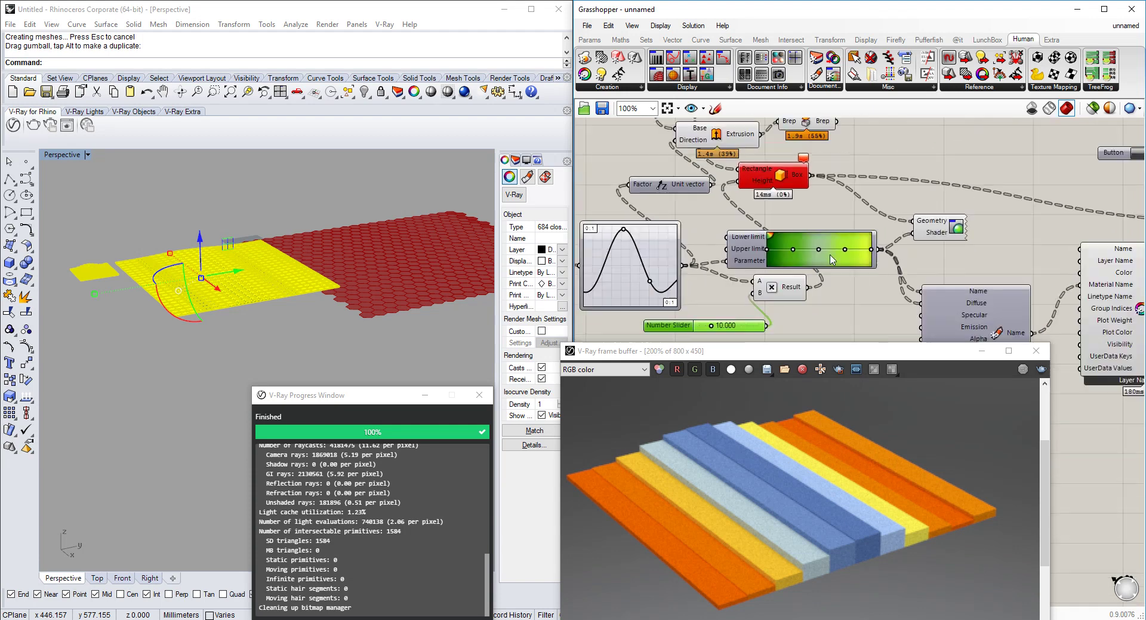
{"action": "left_click_drag", "start_coordinate": [806, 305], "coordinate": [626, 207]}
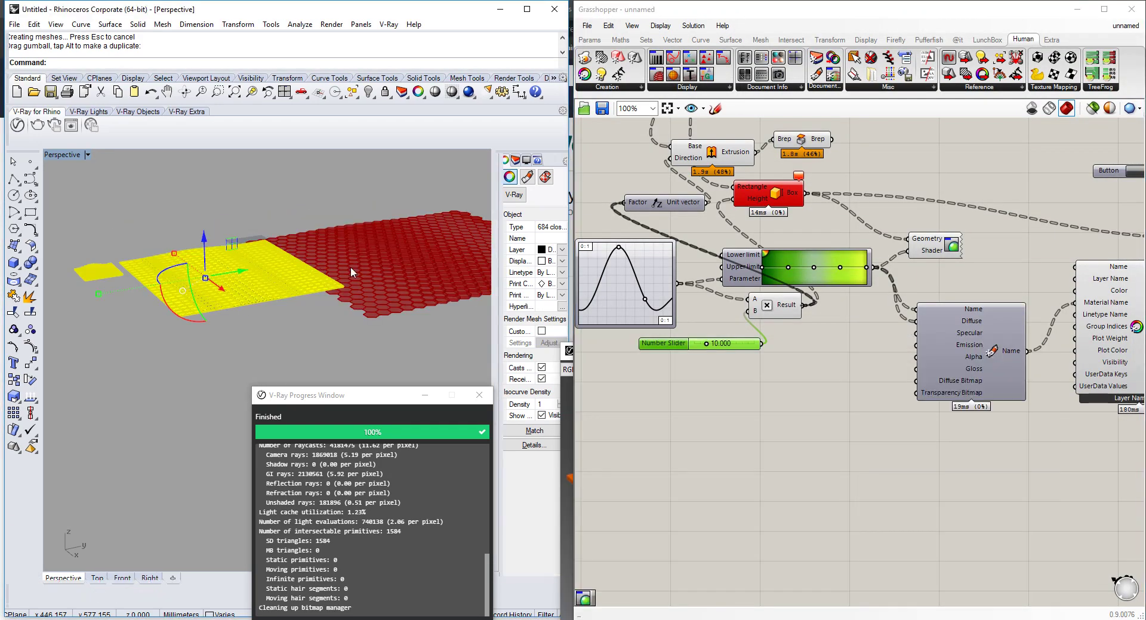
{"action": "scroll", "coordinate": [443, 256], "scroll_direction": "up", "scroll_amount": 8}
{"action": "right_click_drag", "start_coordinate": [443, 257], "coordinate": [388, 291]}
{"action": "scroll", "coordinate": [837, 225], "scroll_direction": "down", "scroll_amount": 4}
{"action": "scroll", "coordinate": [852, 223], "scroll_direction": "up", "scroll_amount": 5}
Transfer the Box output wires to the Cap Holes Brep output so it feeds the preview and bake Geometry inputs.
{"action": "right_click_drag", "start_coordinate": [933, 276], "coordinate": [879, 226]}
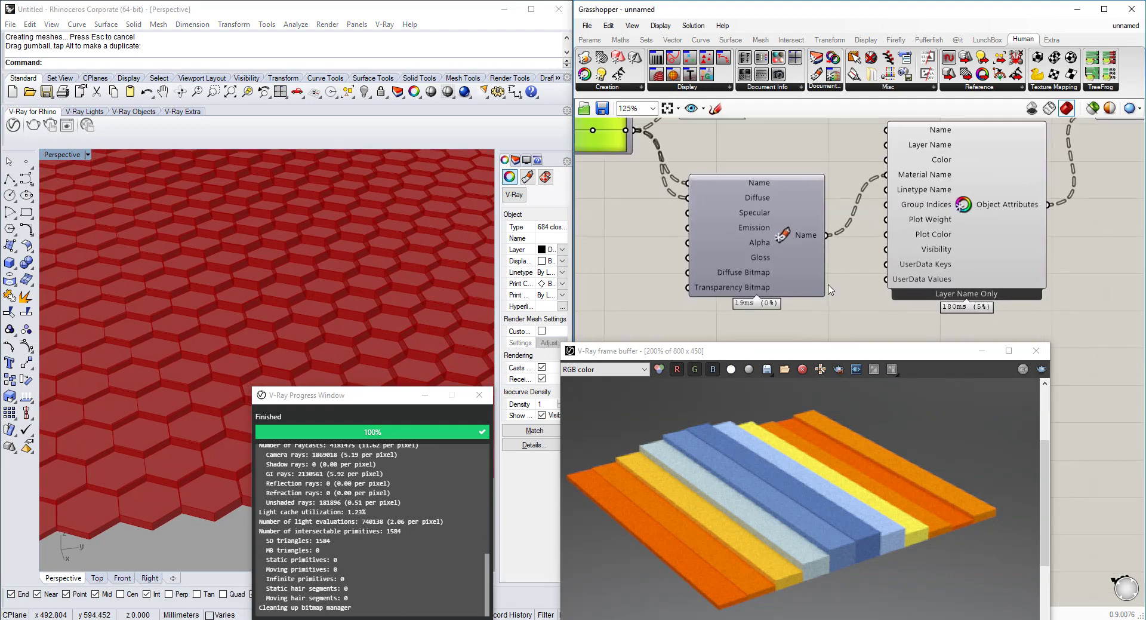
{"action": "right_click_drag", "start_coordinate": [985, 225], "coordinate": [994, 255]}
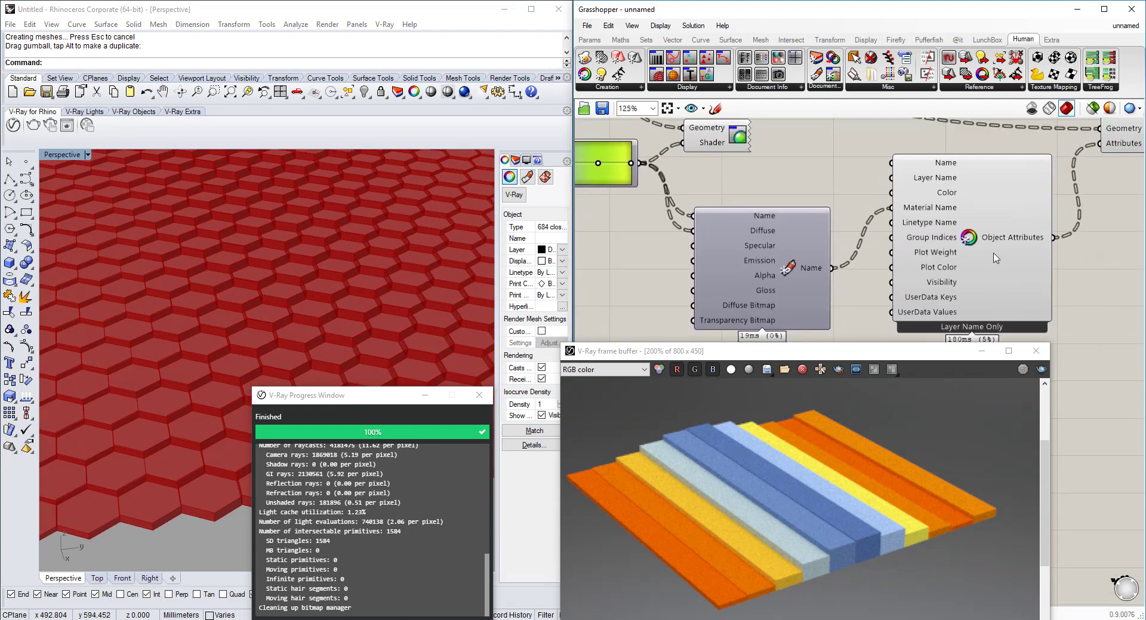
{"action": "scroll", "coordinate": [915, 252], "scroll_direction": "down", "scroll_amount": 2}
{"action": "scroll", "coordinate": [825, 279], "scroll_direction": "up", "scroll_amount": 2}
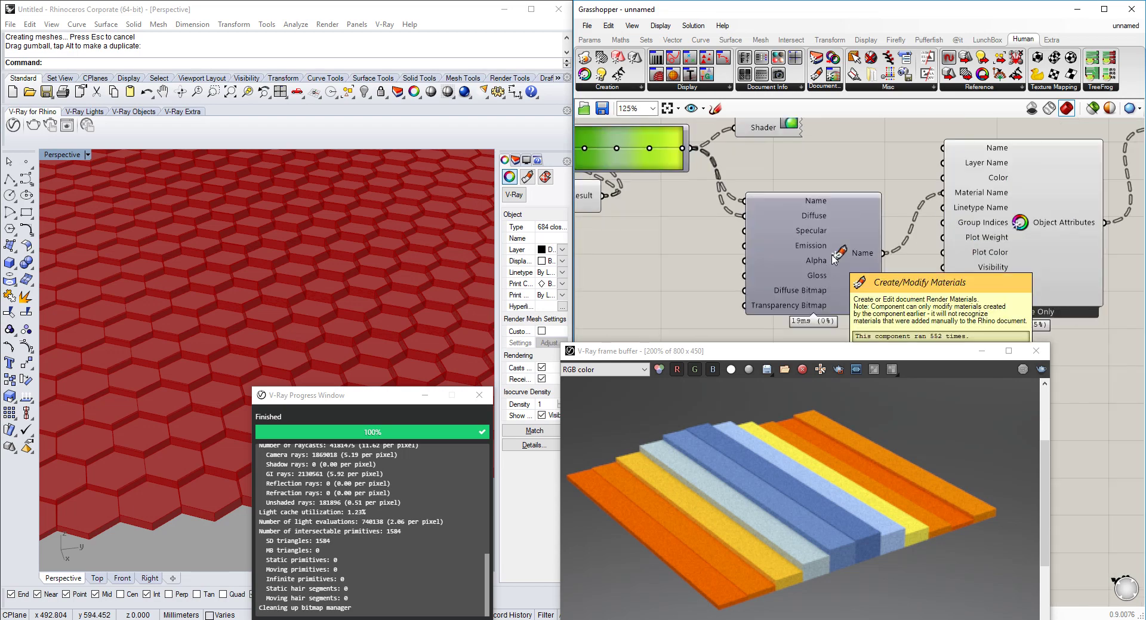
{"action": "scroll", "coordinate": [834, 259], "scroll_direction": "down", "scroll_amount": 2}
{"action": "right_click_drag", "start_coordinate": [679, 156], "coordinate": [680, 264]}
{"action": "scroll", "coordinate": [793, 240], "scroll_direction": "up", "scroll_amount": 2}
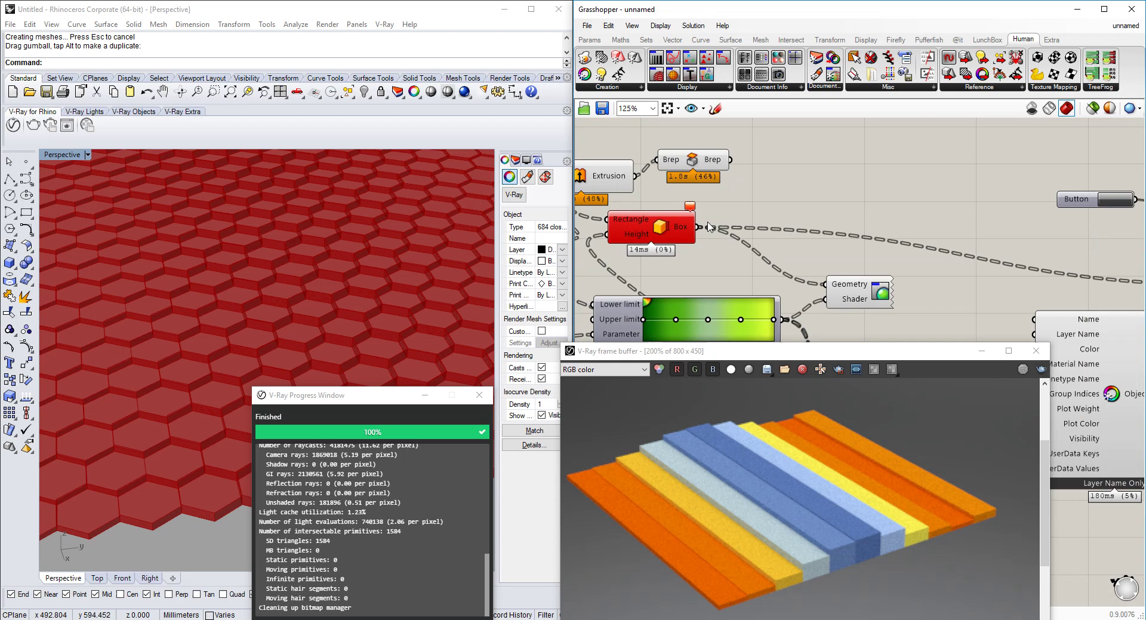
{"action": "left_click_drag", "start_coordinate": [701, 230], "coordinate": [725, 163]}
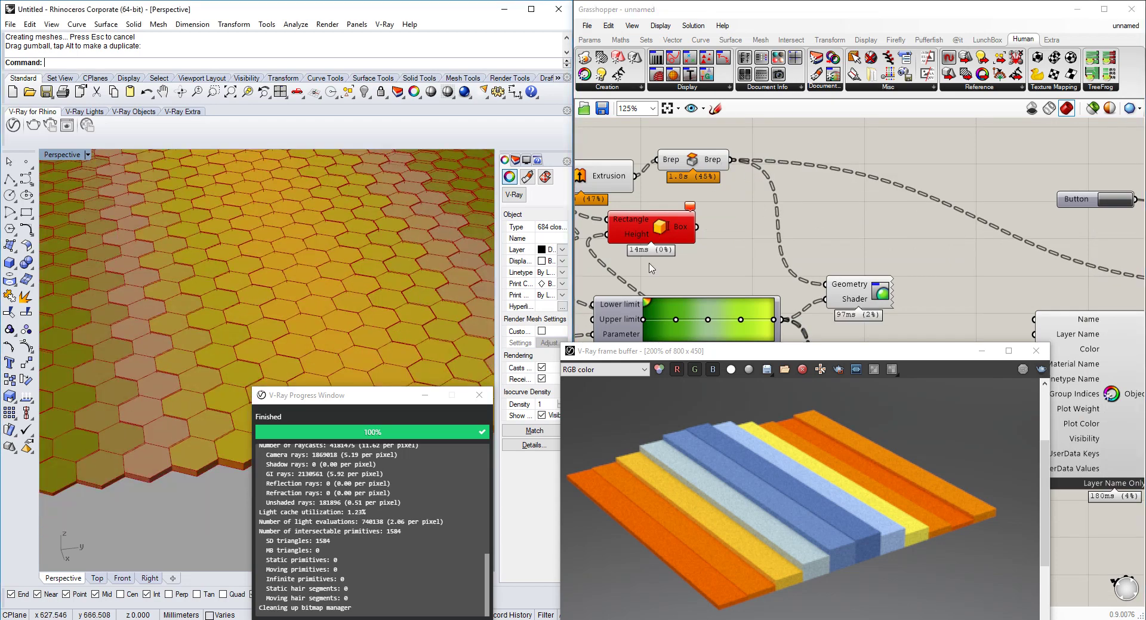
Apply the multicolour spectrum preset to the Gradient component.
{"action": "scroll", "coordinate": [357, 289], "scroll_direction": "down", "scroll_amount": 5}
{"action": "scroll", "coordinate": [814, 234], "scroll_direction": "down", "scroll_amount": 3}
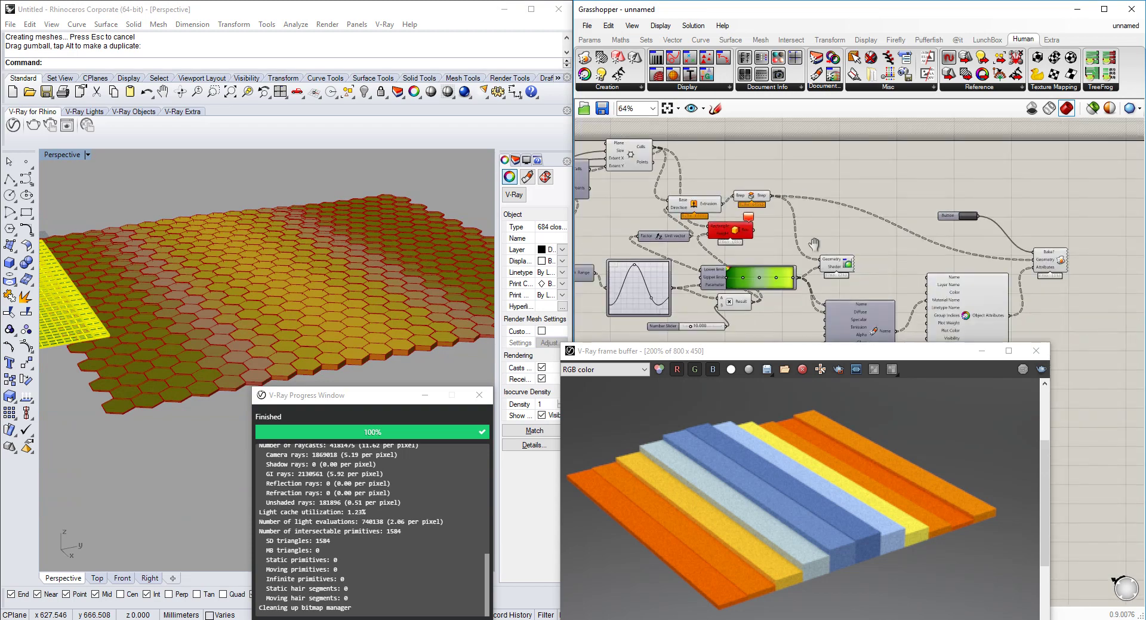
{"action": "scroll", "coordinate": [715, 307], "scroll_direction": "up", "scroll_amount": 3}
{"action": "right_click", "coordinate": [745, 221]}
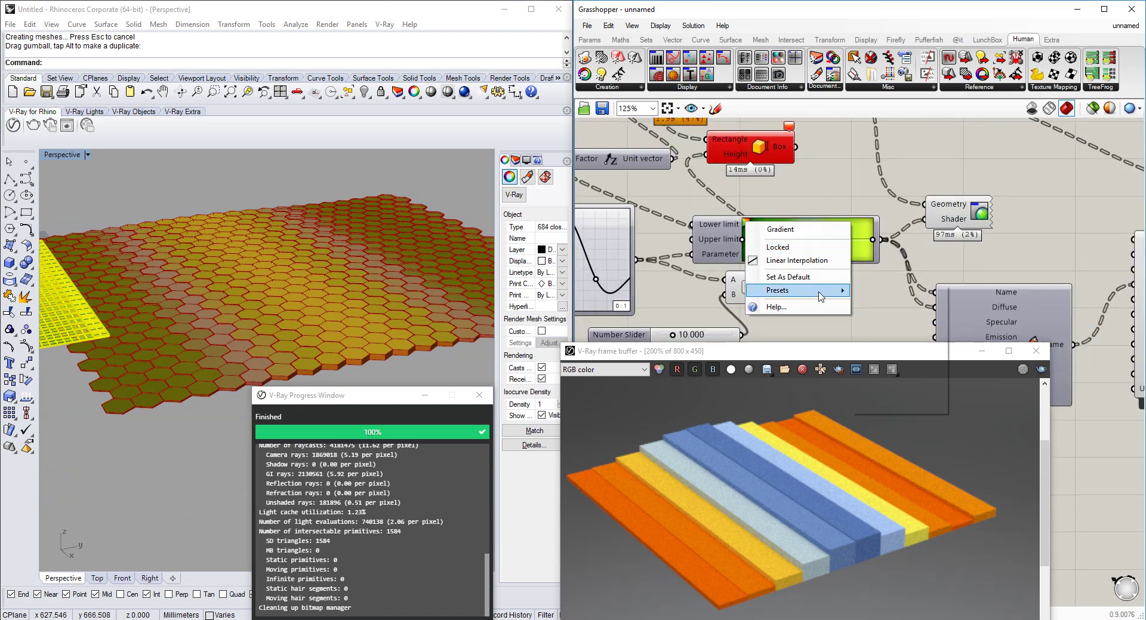
{"action": "mouse_move", "coordinate": [822, 292]}
{"action": "left_click", "coordinate": [920, 378]}
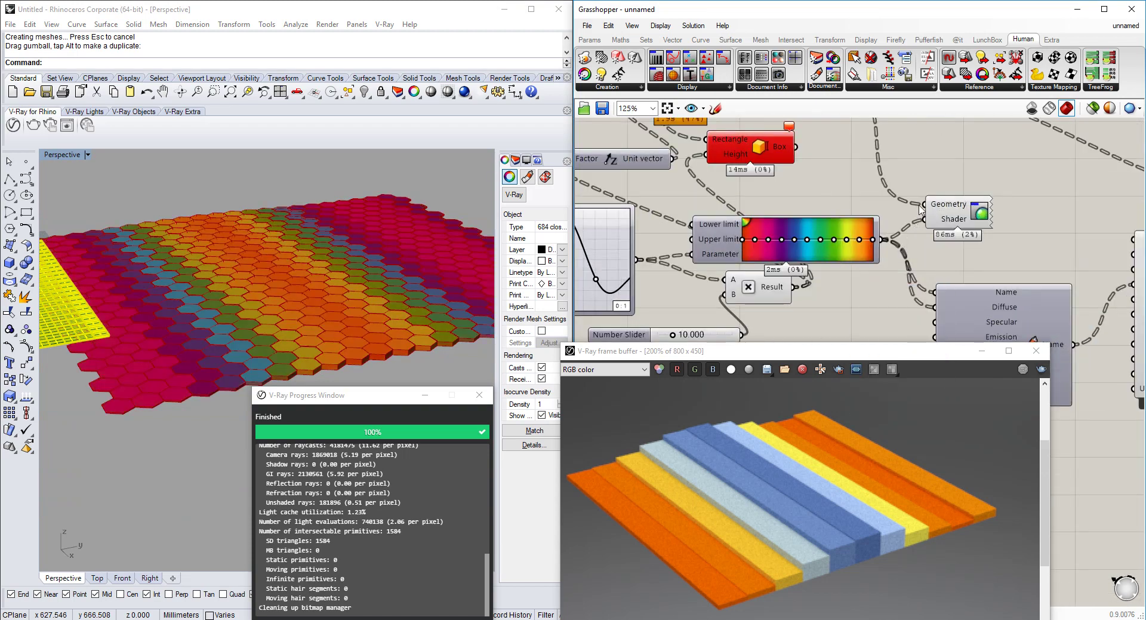
Flatten the Cells output of the Hexagonal grid component.
{"action": "scroll", "coordinate": [967, 208], "scroll_direction": "down", "scroll_amount": 3}
{"action": "right_click_drag", "start_coordinate": [744, 128], "coordinate": [831, 200]}
{"action": "scroll", "coordinate": [829, 194], "scroll_direction": "up", "scroll_amount": 2}
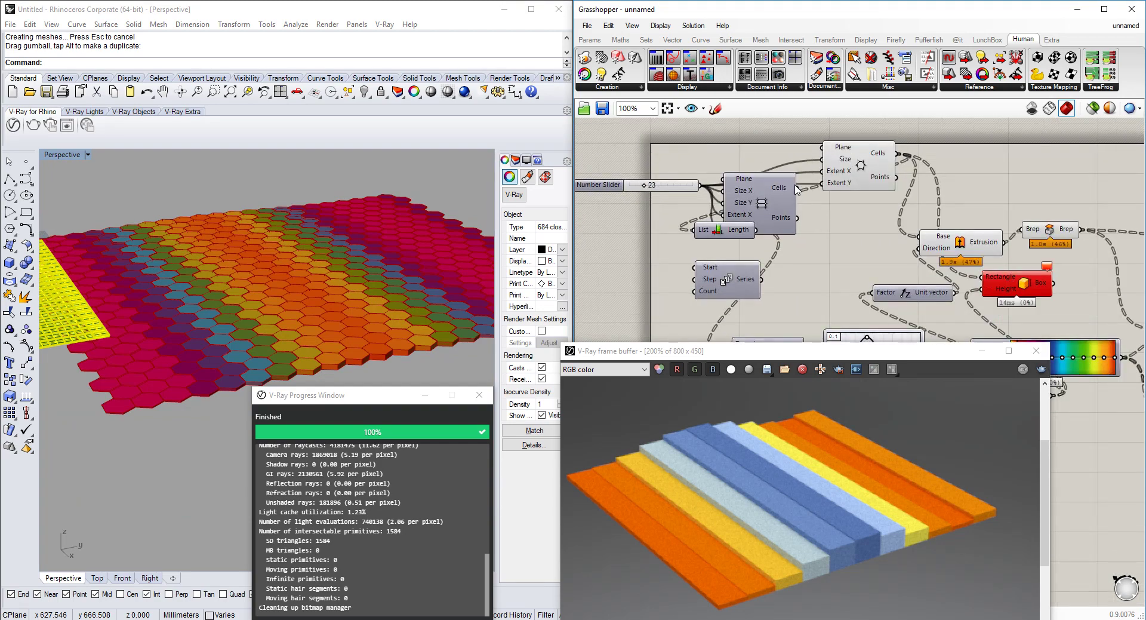
{"action": "right_click", "coordinate": [882, 153]}
{"action": "left_click", "coordinate": [939, 230]}
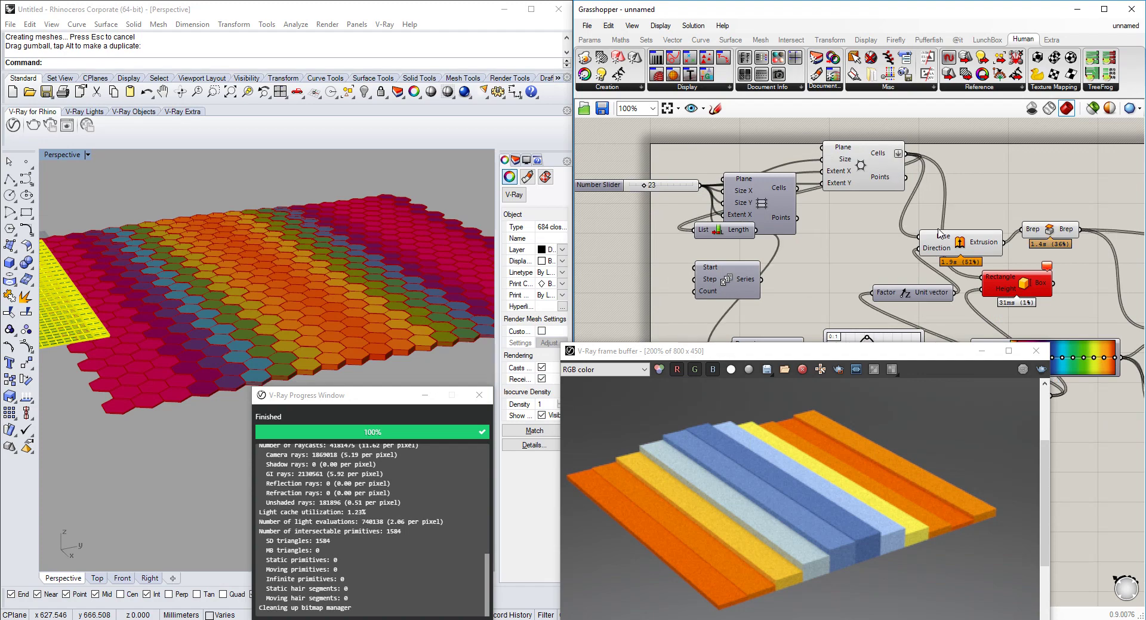
{"action": "scroll", "coordinate": [938, 229], "scroll_direction": "down", "scroll_amount": 3}
{"action": "scroll", "coordinate": [915, 195], "scroll_direction": "up", "scroll_amount": 4}
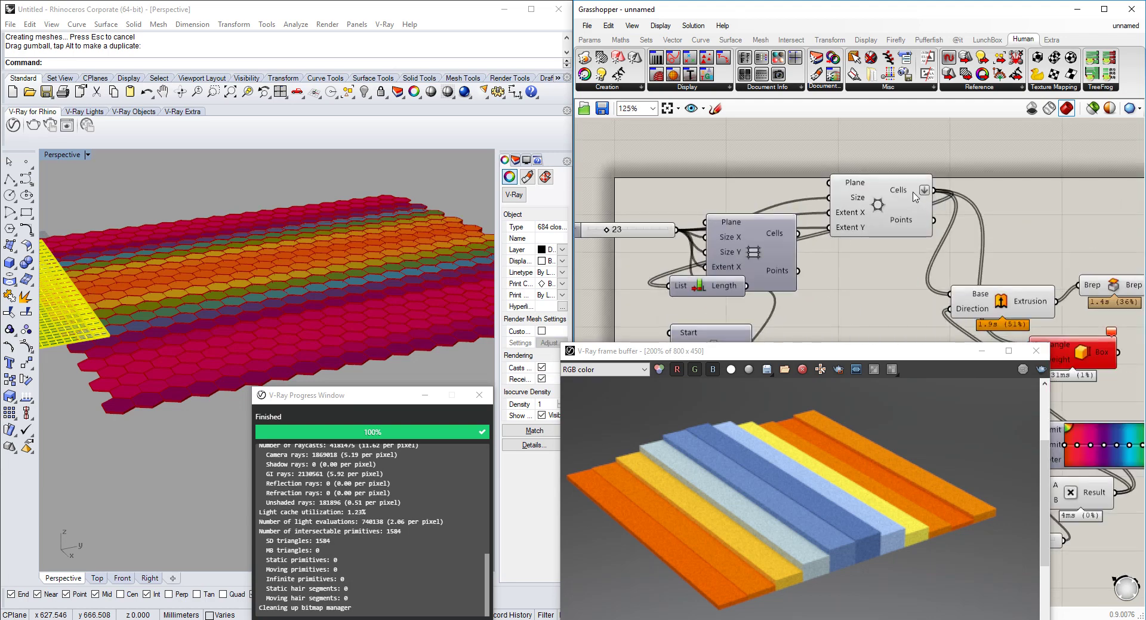
{"action": "right_click_drag", "start_coordinate": [350, 298], "coordinate": [401, 319]}
{"action": "scroll", "coordinate": [878, 276], "scroll_direction": "down", "scroll_amount": 1}
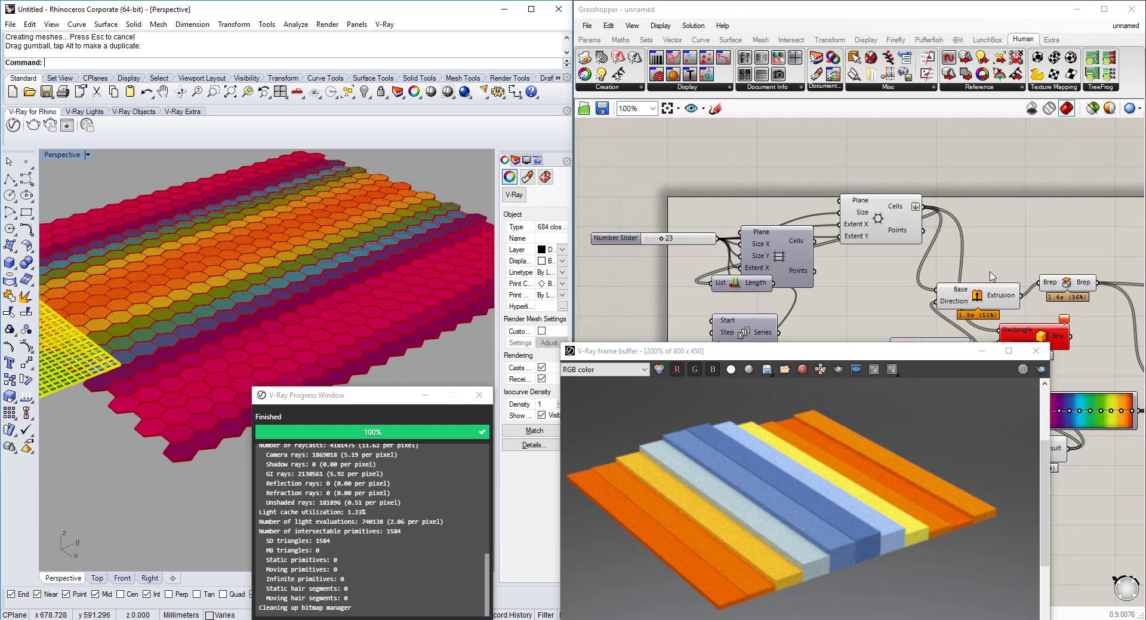
Bake the coloured hexagonal extrusions with the Button wired to the bake component.
{"action": "right_click_drag", "start_coordinate": [990, 277], "coordinate": [642, 120]}
{"action": "right_click_drag", "start_coordinate": [818, 189], "coordinate": [645, 202]}
{"action": "scroll", "coordinate": [880, 207], "scroll_direction": "down", "scroll_amount": 1}
{"action": "right_click_drag", "start_coordinate": [880, 207], "coordinate": [884, 230]}
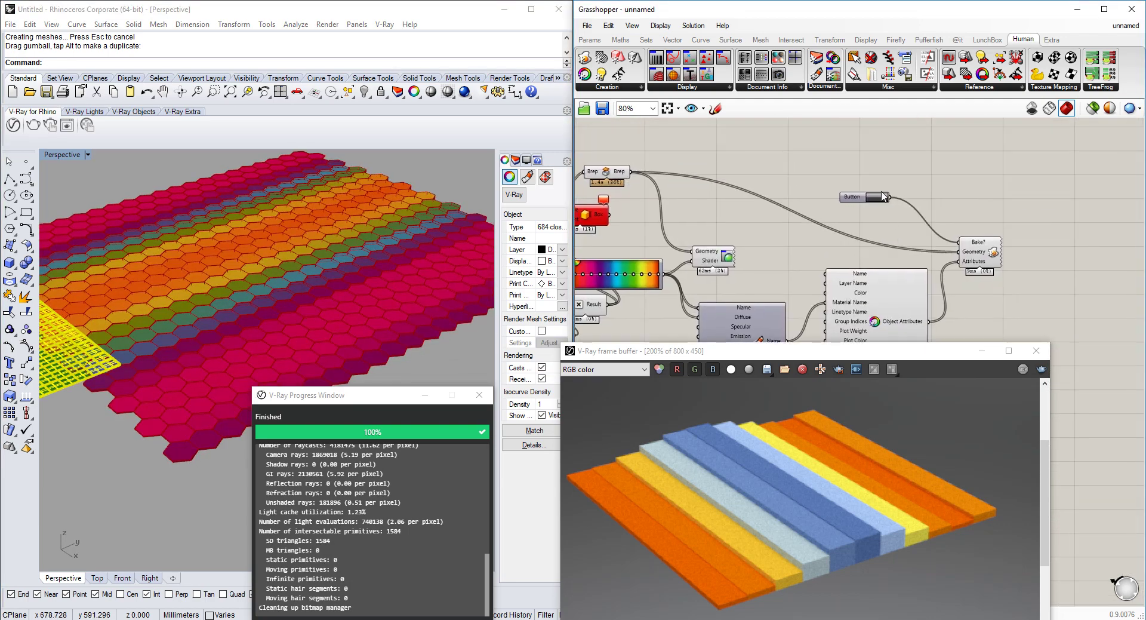
{"action": "left_click", "coordinate": [885, 197]}
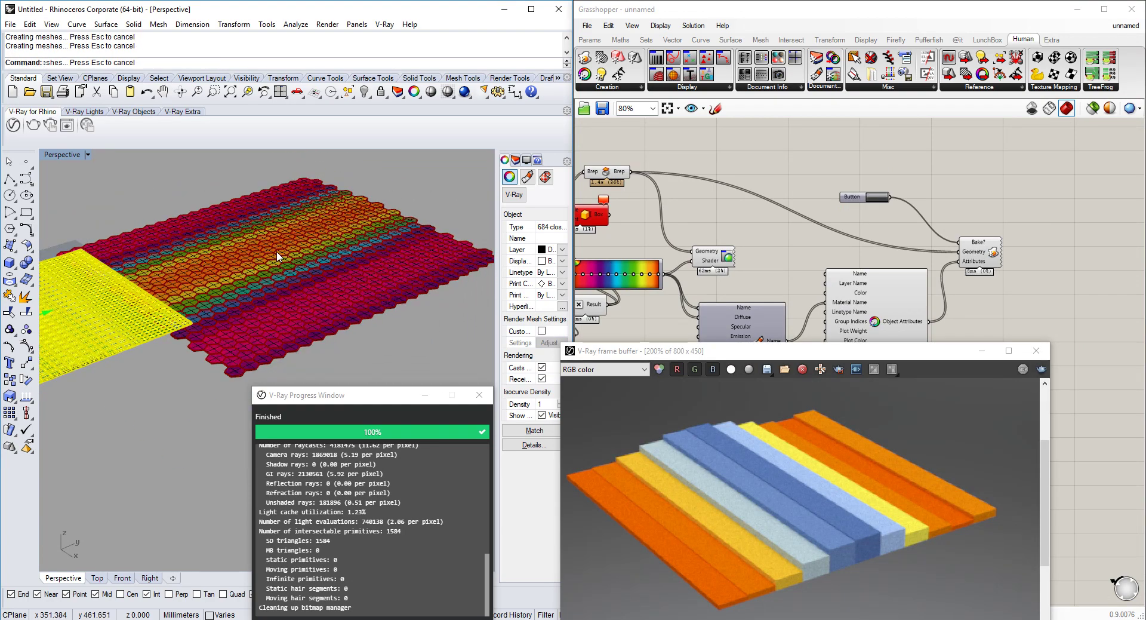
Frame all the baked geometry in the Perspective view of Rhino and render it with V-Ray.
{"action": "scroll", "coordinate": [277, 250], "scroll_direction": "down", "scroll_amount": 4}
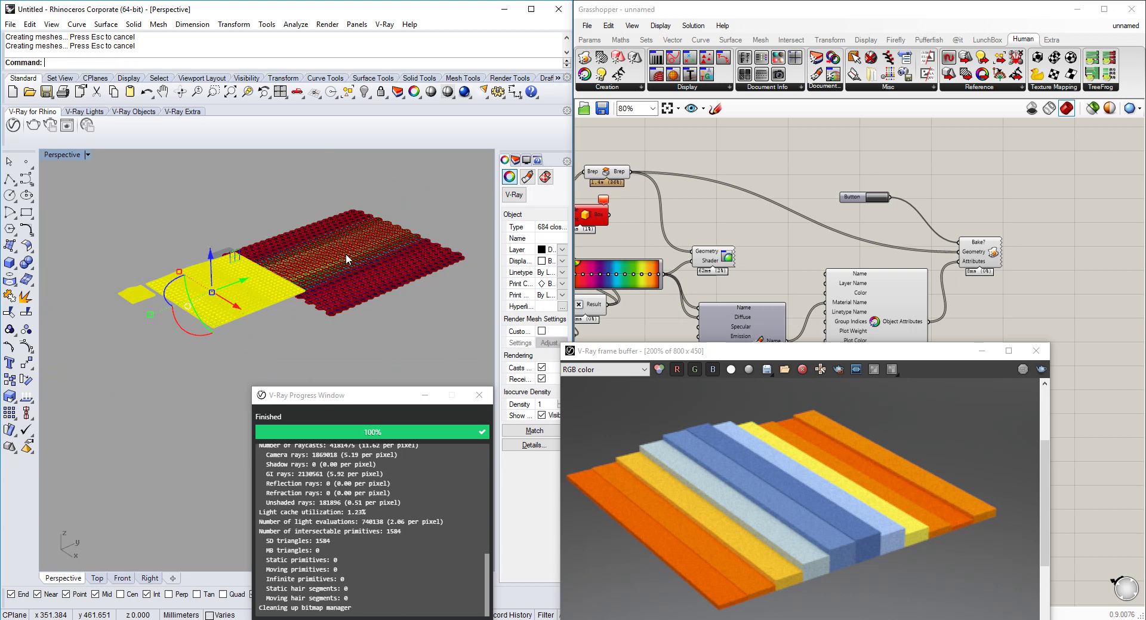
{"action": "scroll", "coordinate": [346, 253], "scroll_direction": "up", "scroll_amount": 2}
{"action": "right_click_drag", "start_coordinate": [346, 253], "coordinate": [326, 275], "text": "shift"}
{"action": "left_click", "coordinate": [38, 124]}
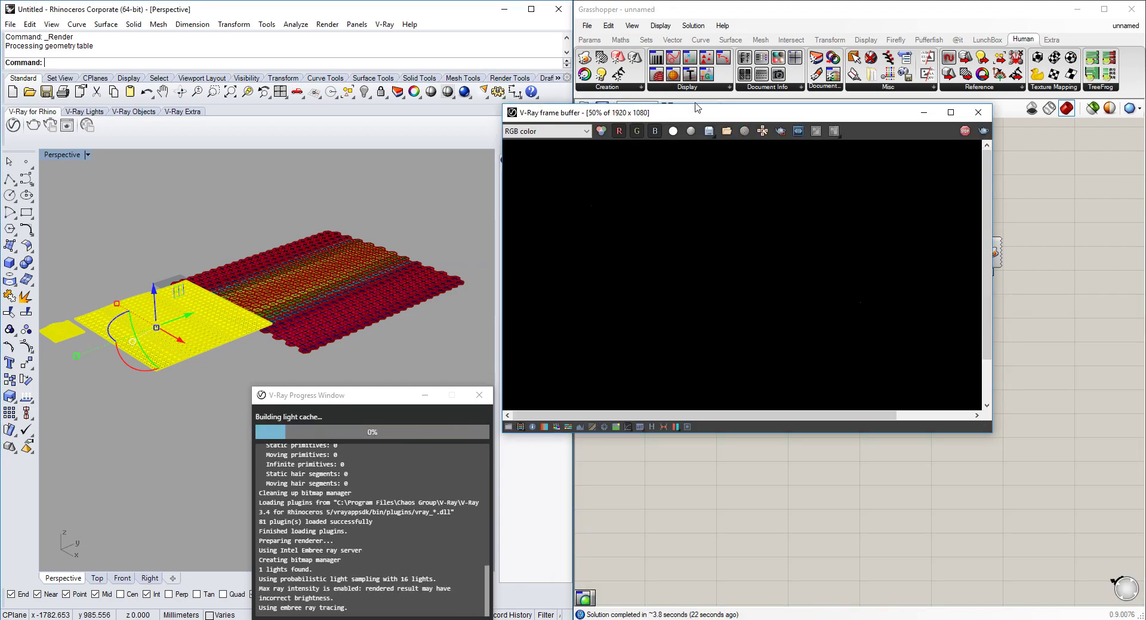
{"action": "left_click_drag", "start_coordinate": [695, 109], "coordinate": [639, 109]}
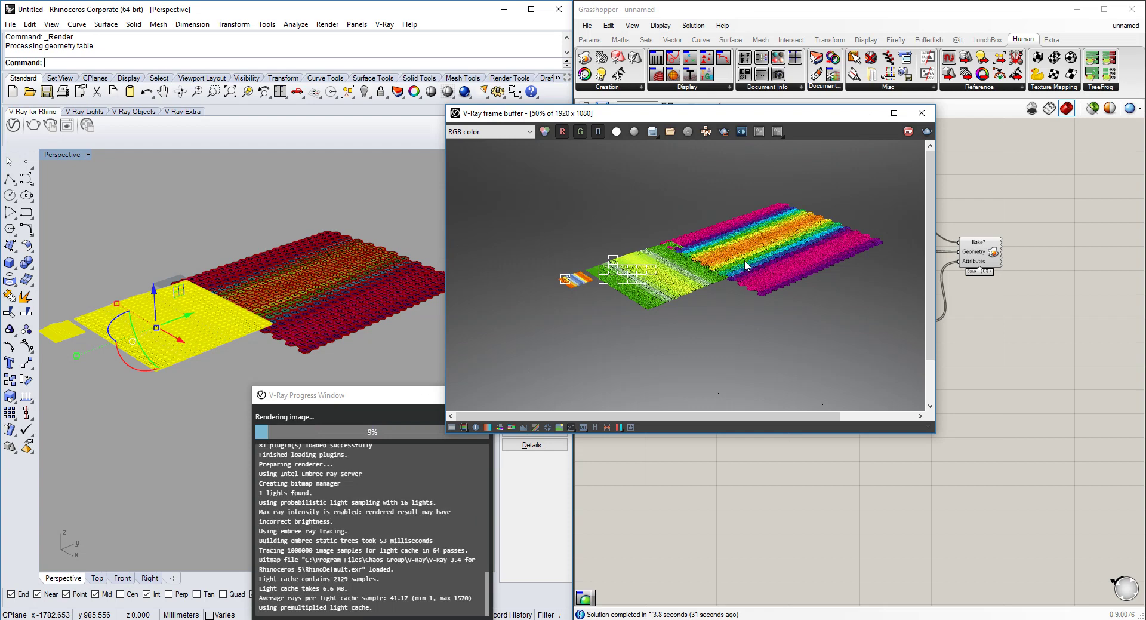
Enlarge the V-Ray frame buffer to full screen and examine the rendered box and hexagon surfaces up close and as a whole.
{"action": "scroll", "coordinate": [694, 267], "scroll_direction": "up", "scroll_amount": 1}
{"action": "scroll", "coordinate": [673, 270], "scroll_direction": "up", "scroll_amount": 1}
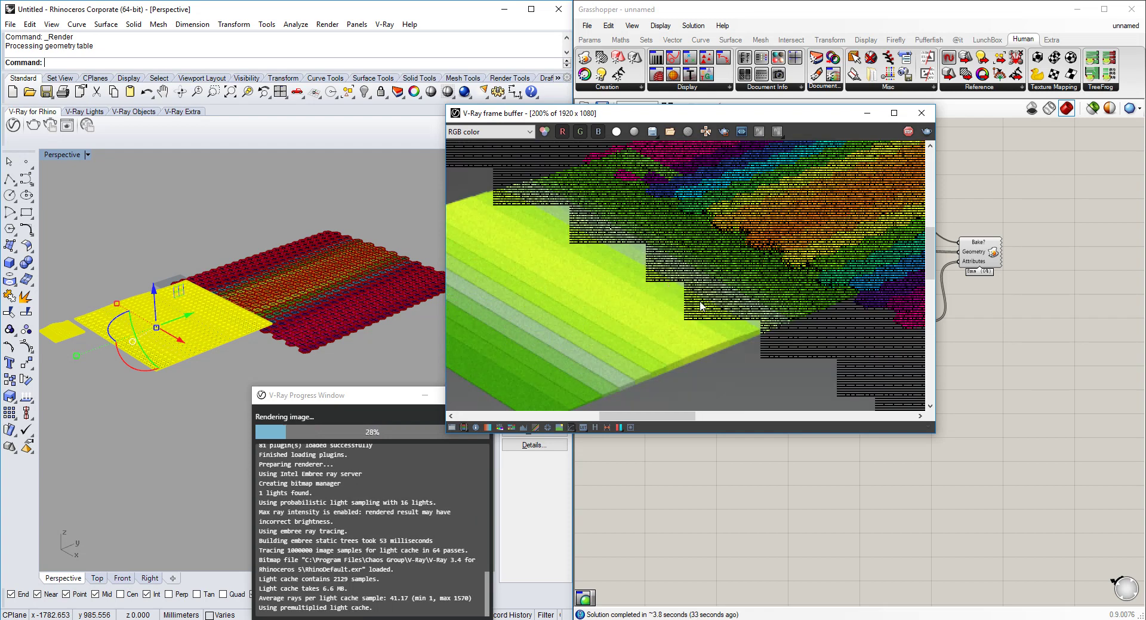
{"action": "scroll", "coordinate": [699, 301], "scroll_direction": "down", "scroll_amount": 1}
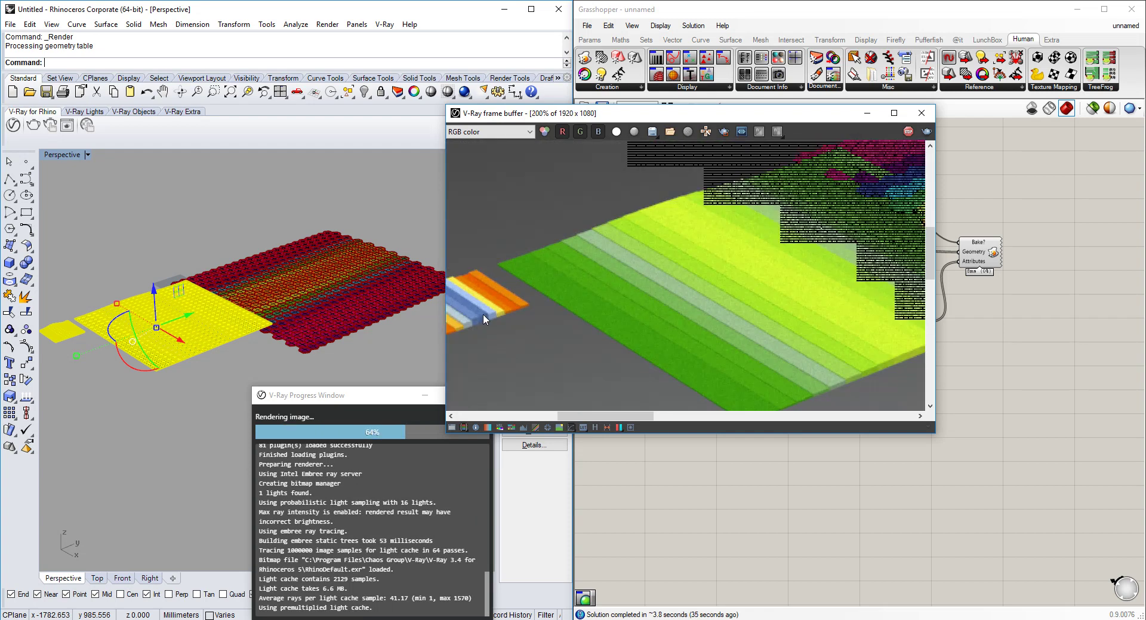
{"action": "left_click_drag", "start_coordinate": [836, 113], "coordinate": [836, 3]}
{"action": "scroll", "coordinate": [639, 252], "scroll_direction": "up", "scroll_amount": 3}
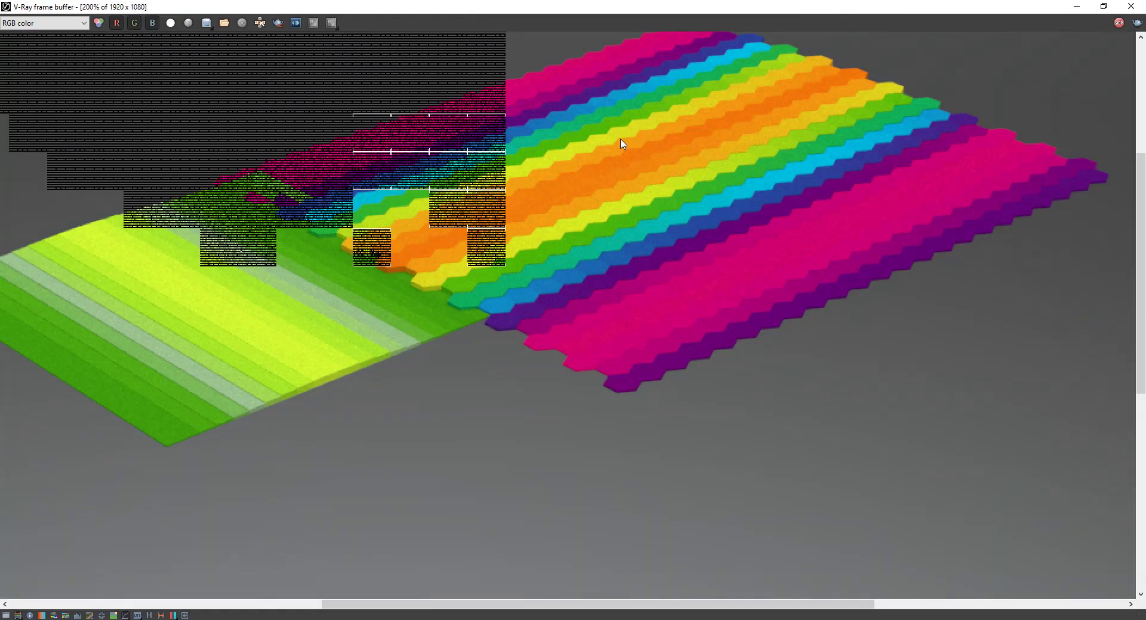
{"action": "scroll", "coordinate": [630, 195], "scroll_direction": "down", "scroll_amount": 1}
{"action": "scroll", "coordinate": [756, 286], "scroll_direction": "down", "scroll_amount": 2}
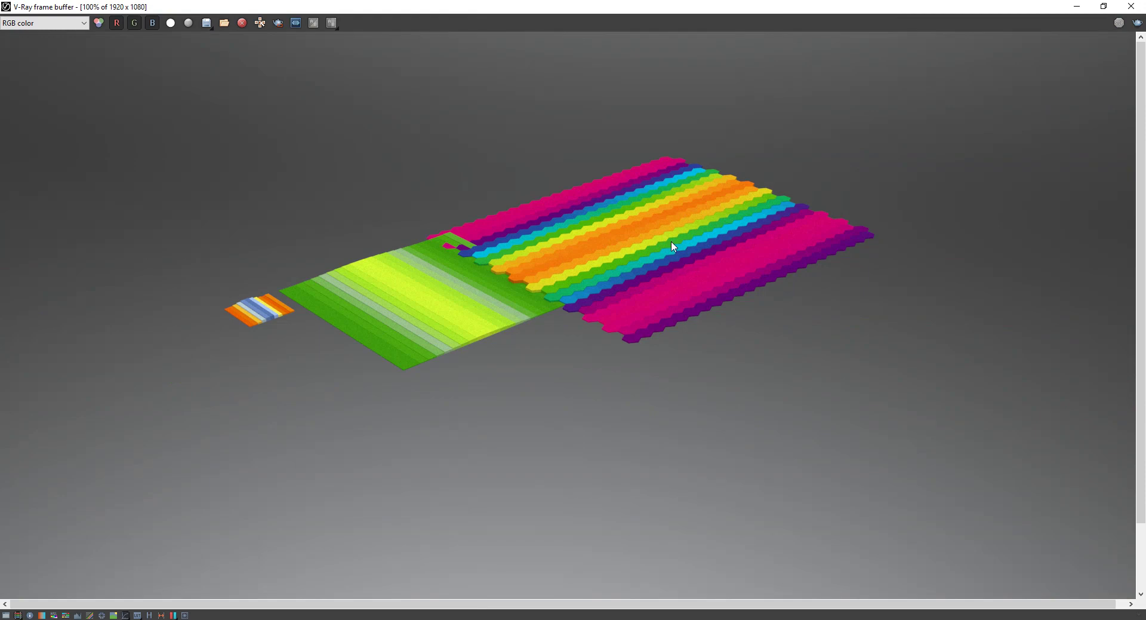
{"action": "scroll", "coordinate": [665, 223], "scroll_direction": "up", "scroll_amount": 1}
{"action": "scroll", "coordinate": [666, 224], "scroll_direction": "down", "scroll_amount": 2}
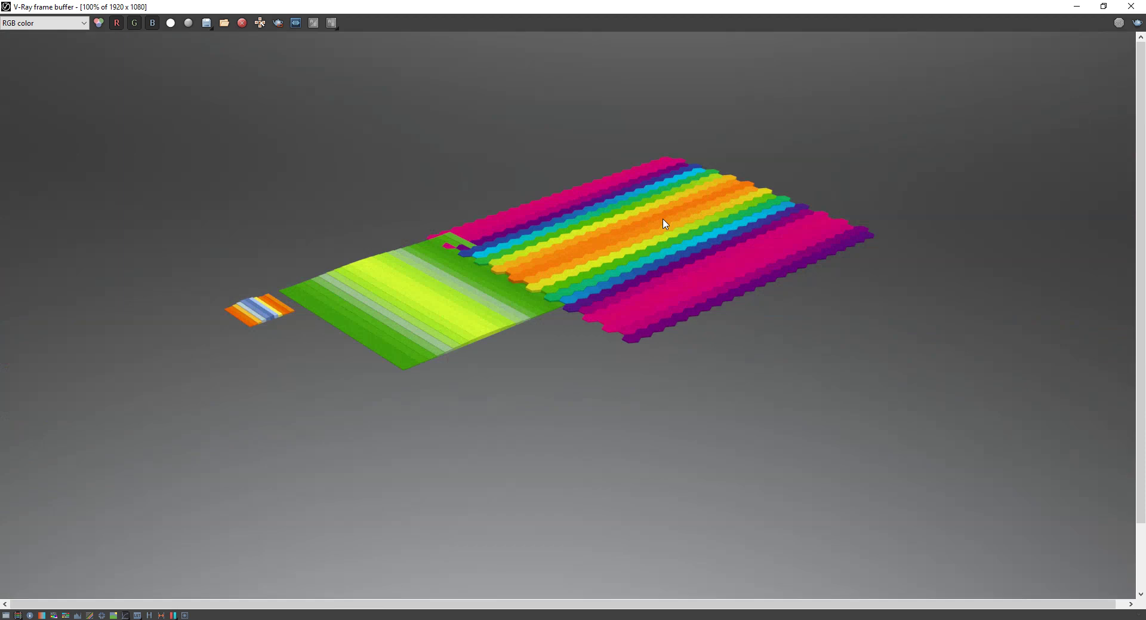